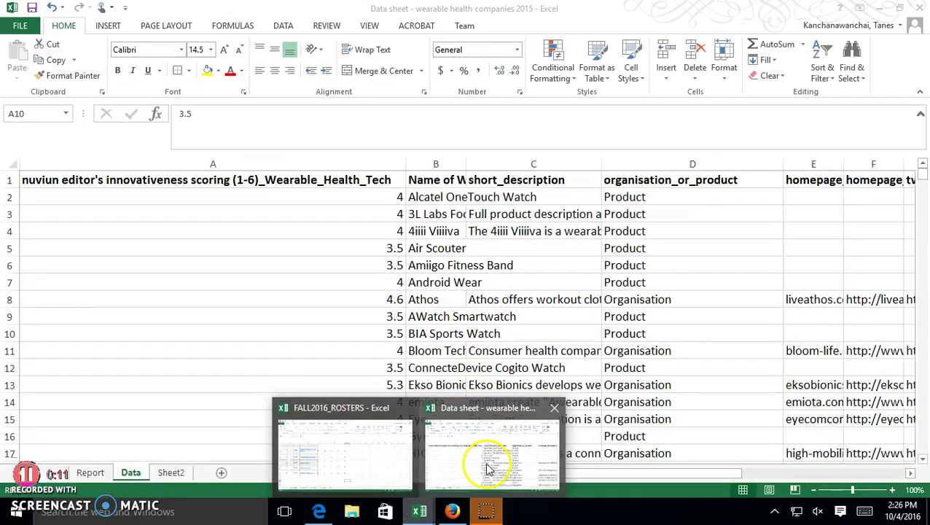
Switch to the wearable health companies 2015 workbook and look over the columns of the Data sheet from the innovativeness scoring to column I.
left_click(493, 465)
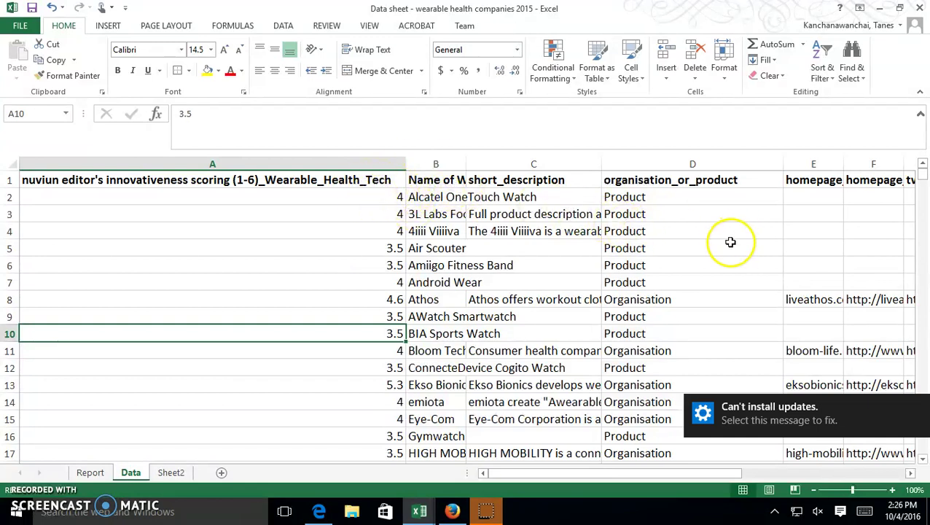
left_click(330, 162)
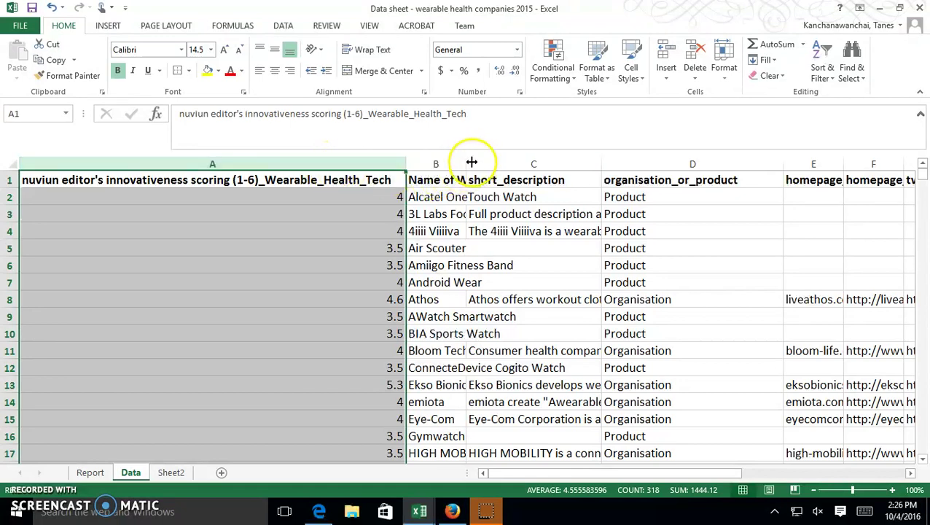
mouse_move(660, 474)
left_mouse_down()
mouse_move(698, 471)
mouse_move(676, 467)
mouse_move(686, 478)
mouse_move(654, 478)
mouse_move(667, 472)
left_mouse_up()
left_click(703, 164)
left_click(700, 368)
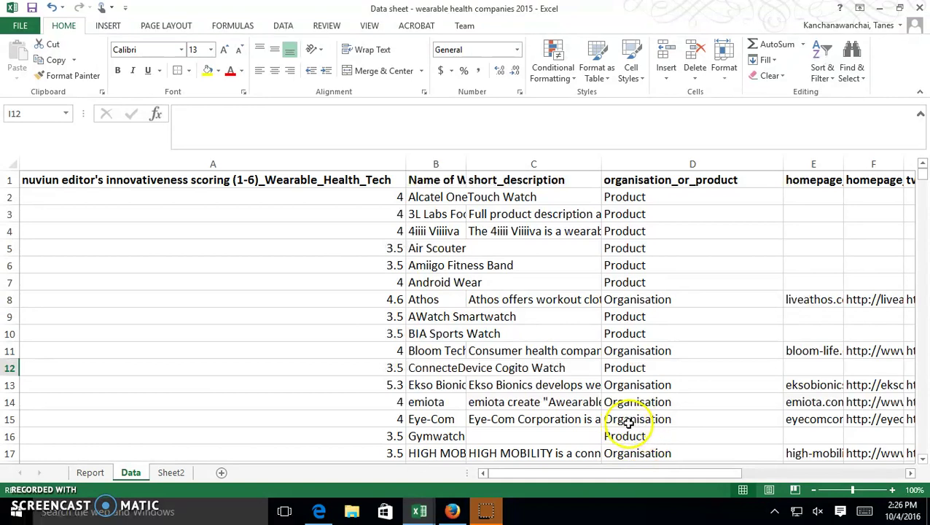
Examine the country pie chart on the Report sheet and the Country and Count rows beneath it.
left_click(92, 472)
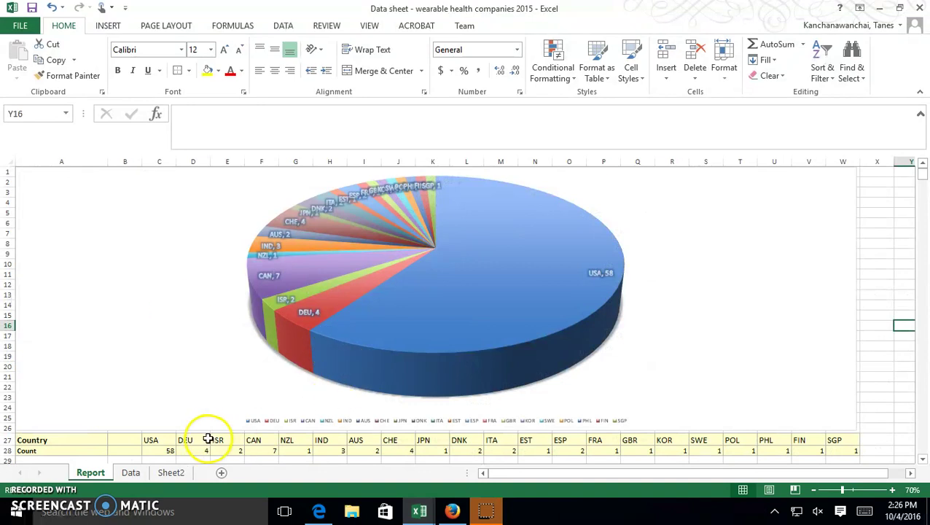
scroll(212, 442, "down", 2)
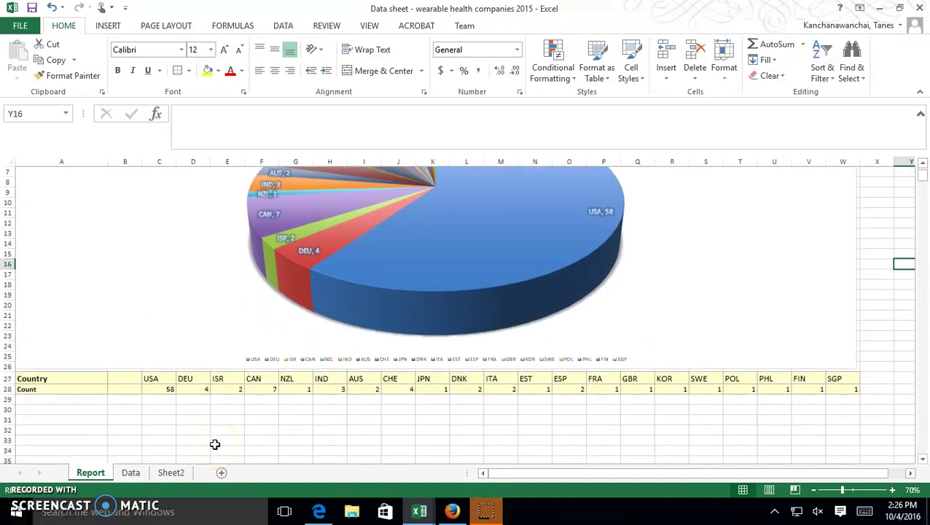
scroll(220, 444, "up", 2)
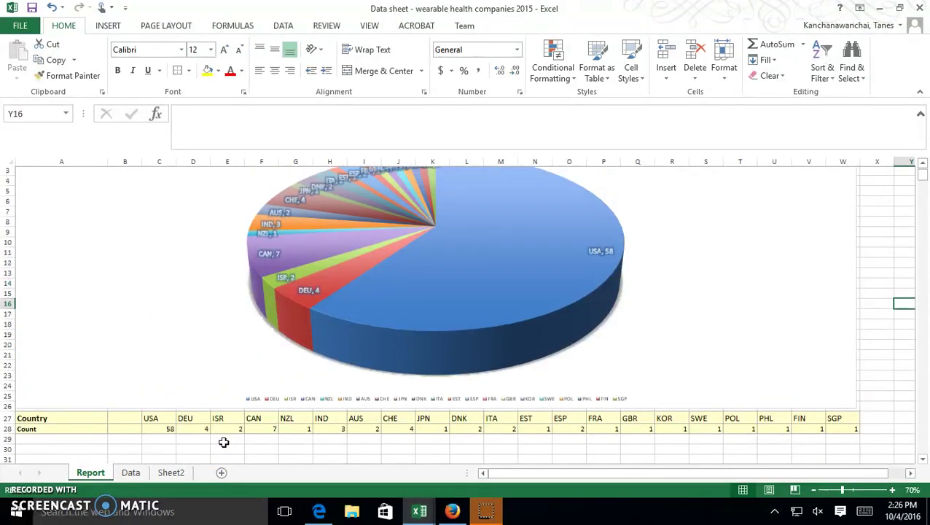
scroll(806, 324, "down", 1)
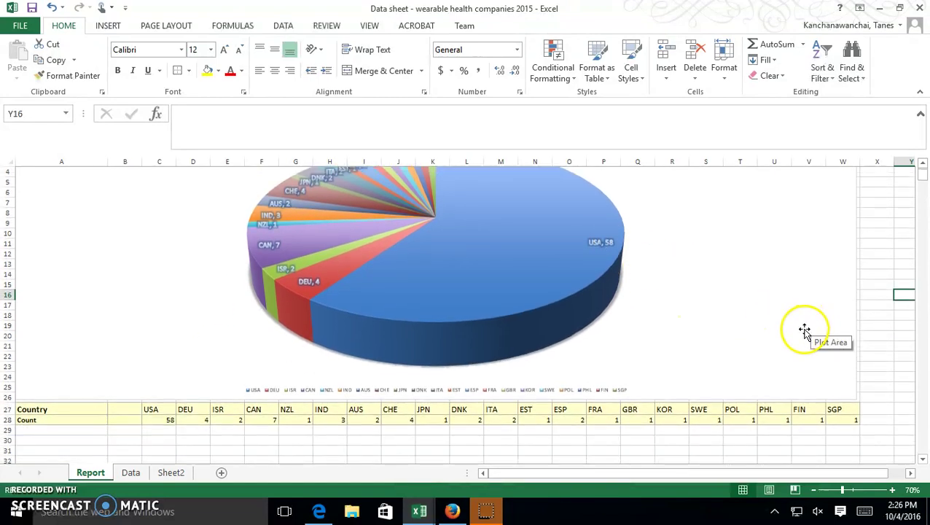
left_click_drag(75, 440, 81, 457)
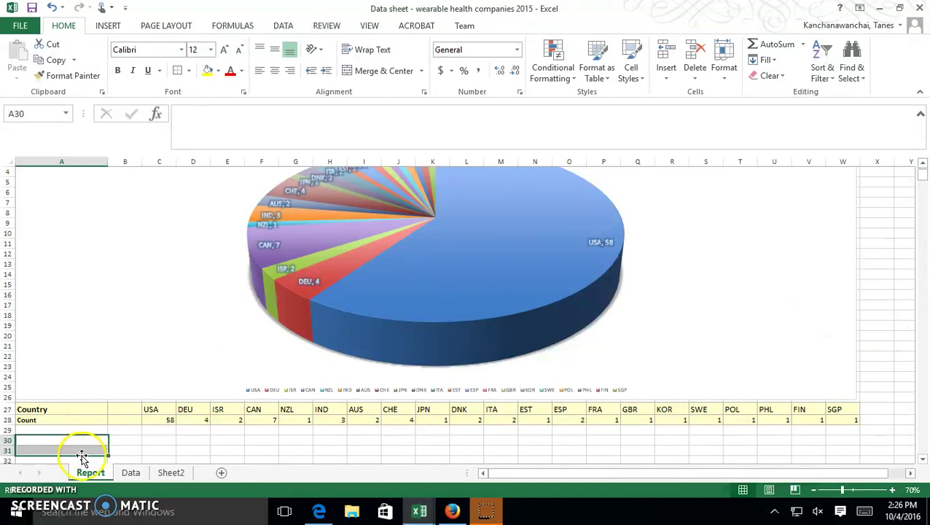
left_click(181, 446)
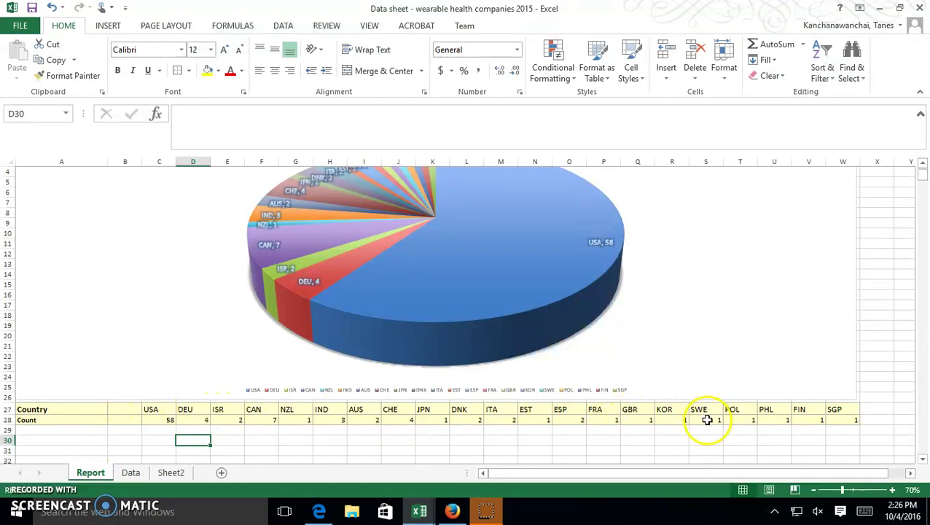
scroll(698, 421, "up", 1)
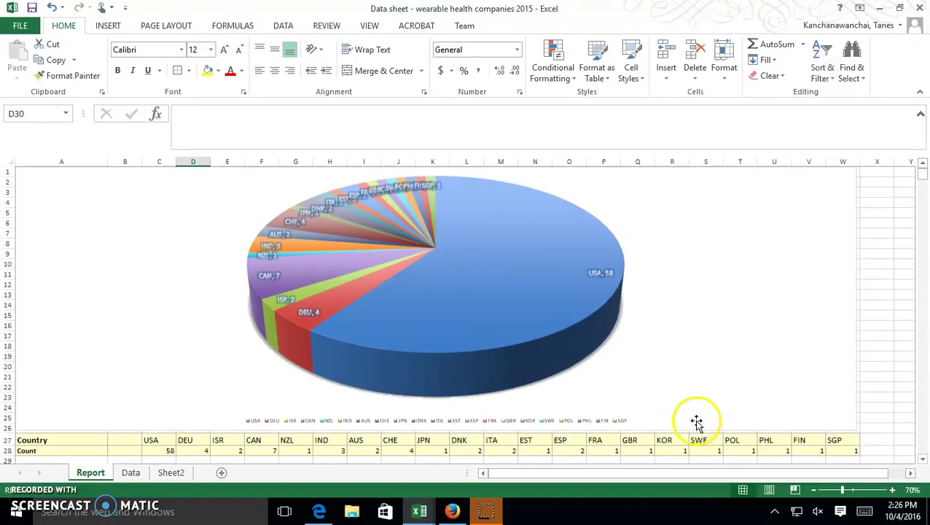
scroll(698, 421, "down", 3)
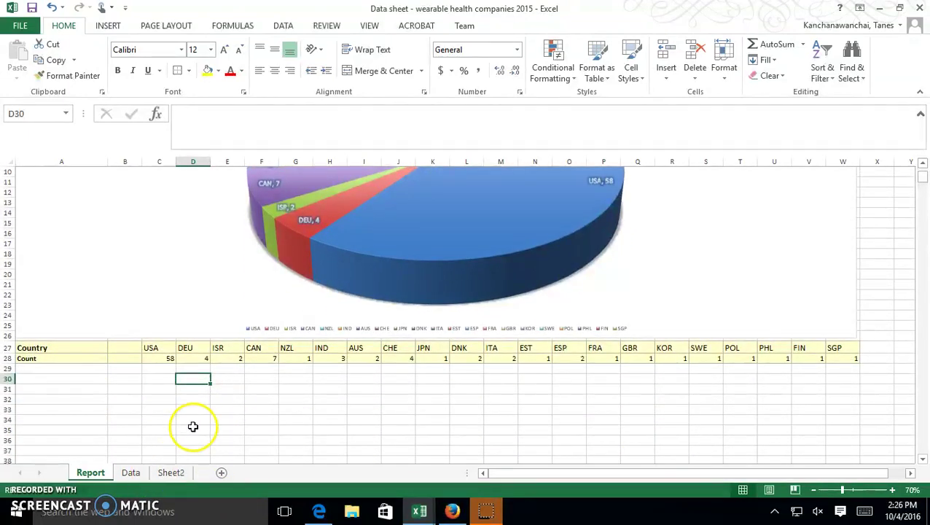
Narrow column A on the Data sheet so that the columns through location_country_code fit in view.
left_click(131, 473)
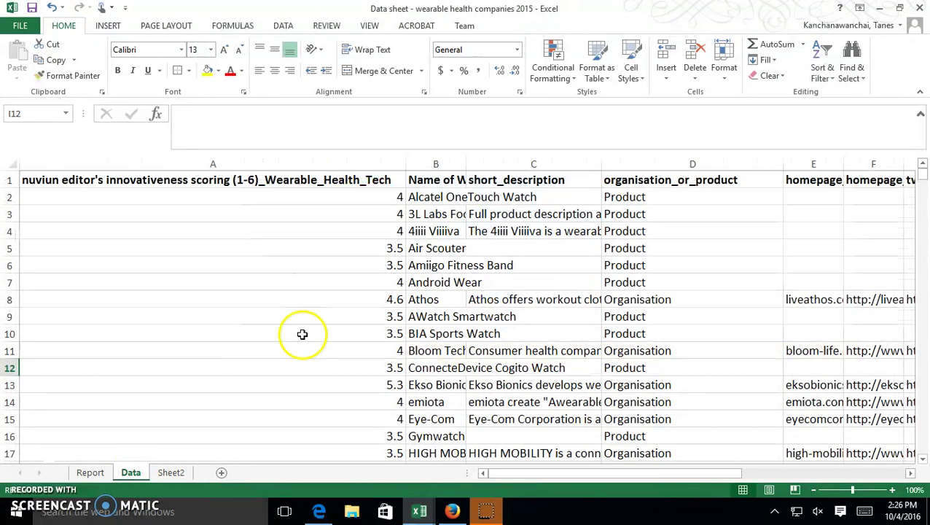
left_click_drag(403, 167, 75, 181)
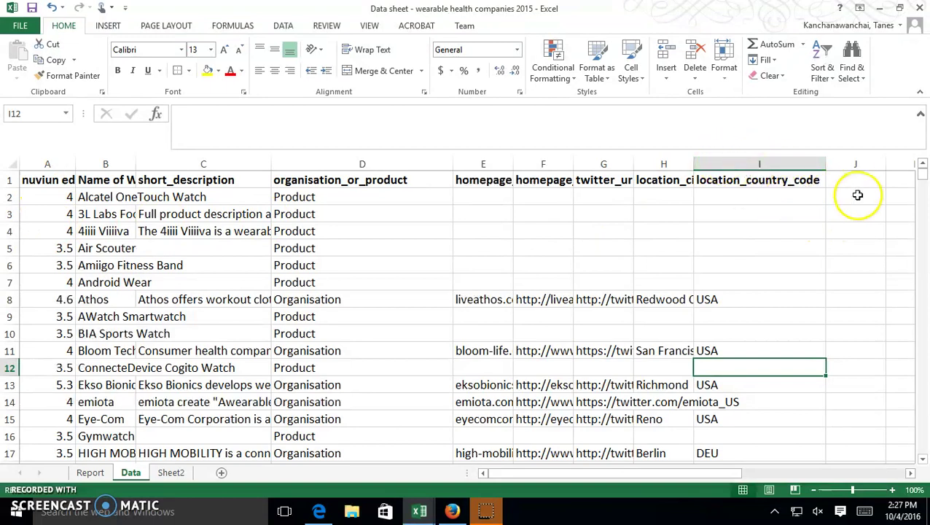
Highlight the Country and Count table in A27:W28 on the Report sheet and compare it with the pie chart.
left_click(90, 472)
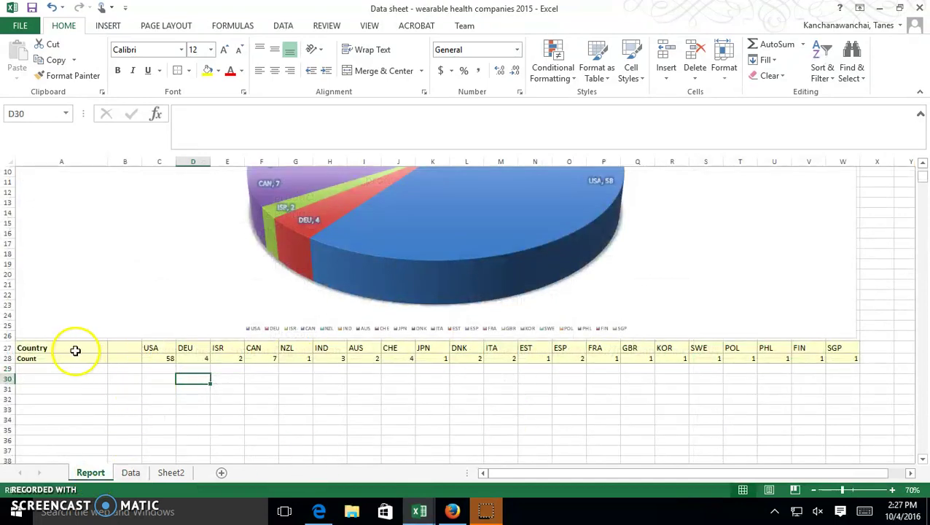
left_click_drag(42, 349, 829, 357)
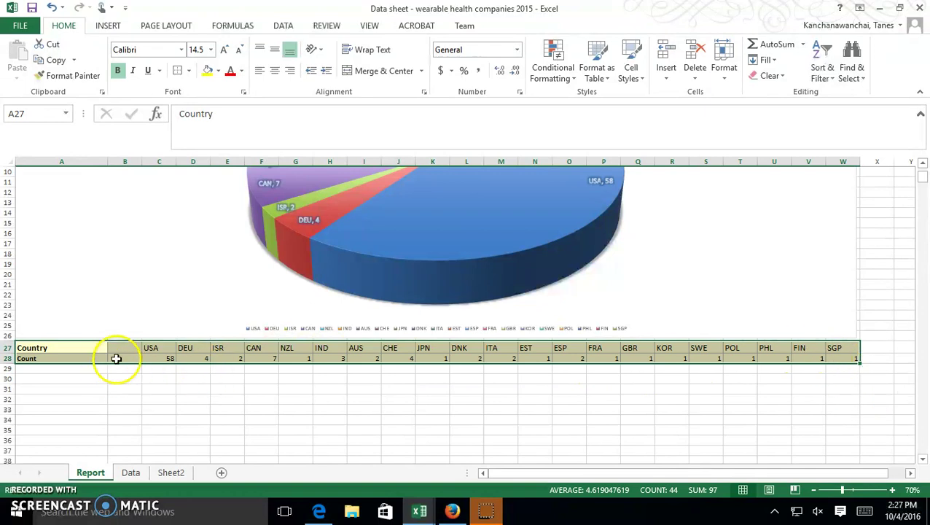
scroll(120, 386, "up", 2)
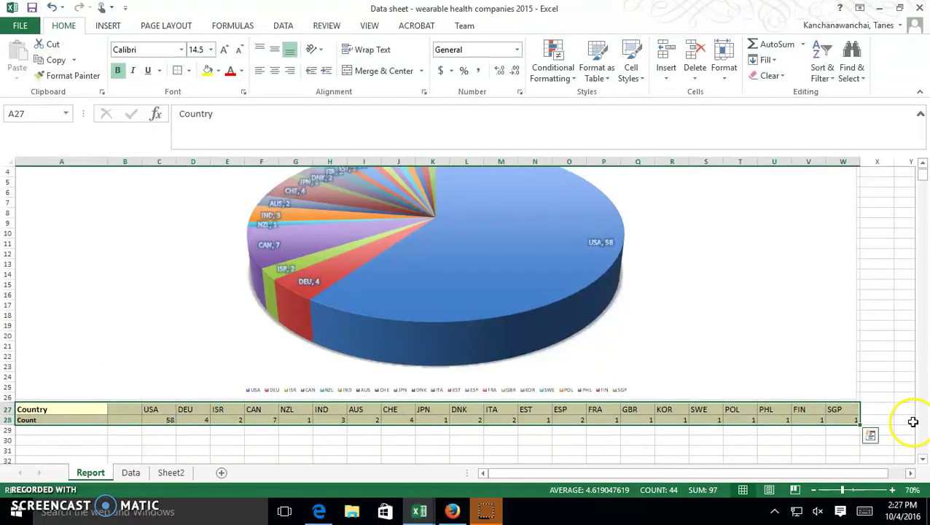
scroll(913, 421, "up", 1)
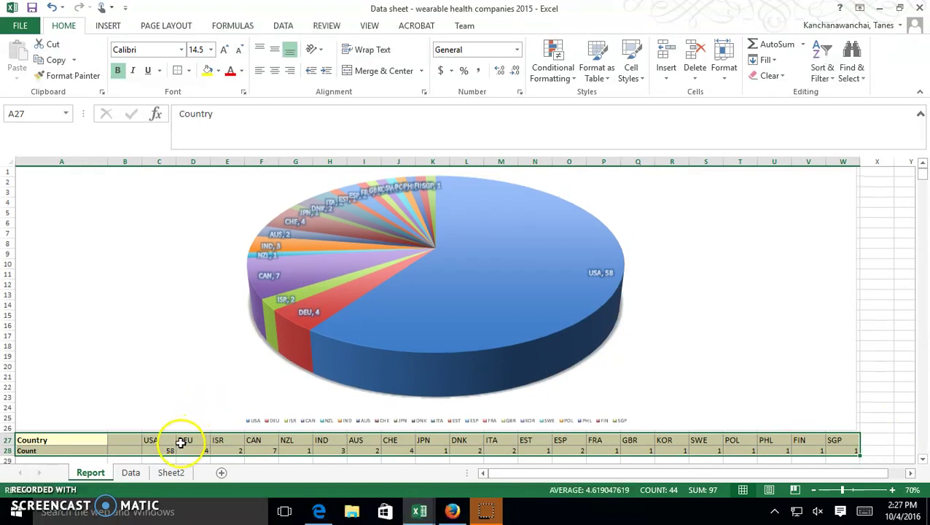
Inspect the COUNTIF formula in cell C28, including its Data sheet range, and check the matching USA slice in the pie chart.
left_click(158, 441)
left_click(159, 450)
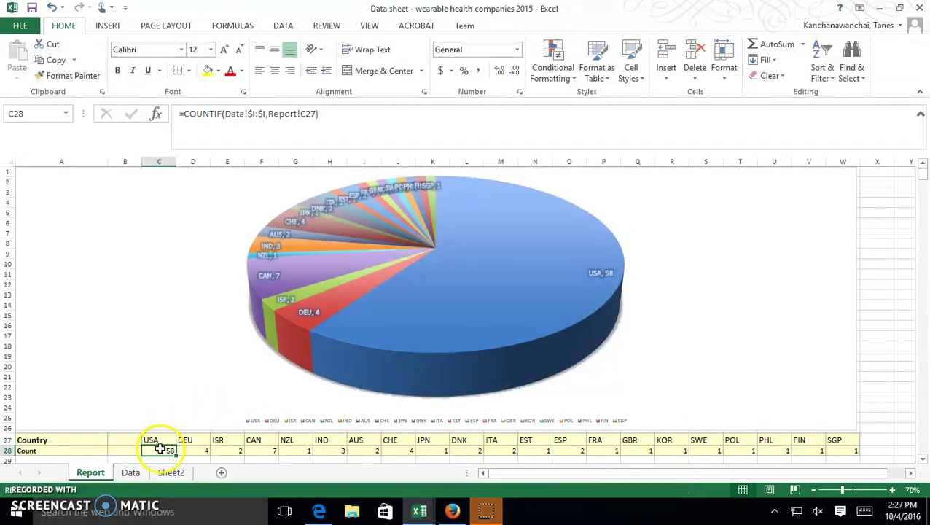
left_click_drag(225, 115, 260, 114)
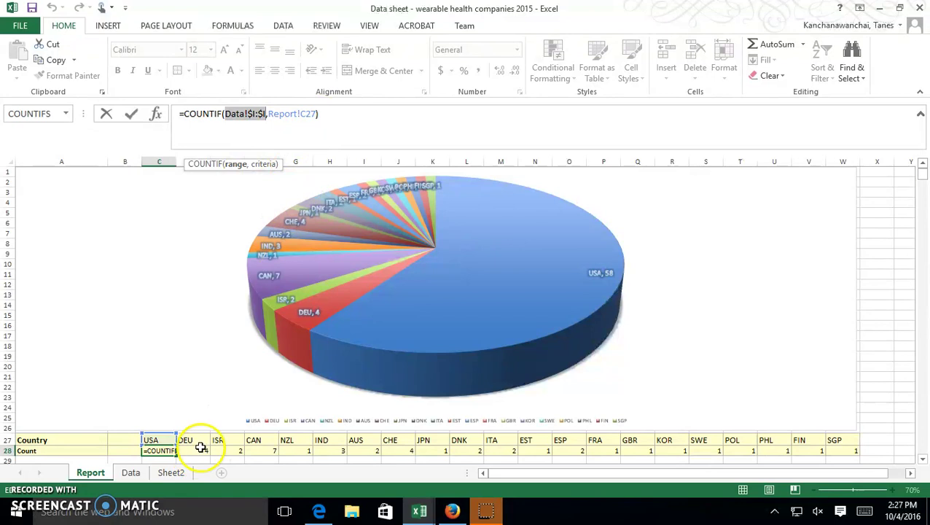
key("Return")
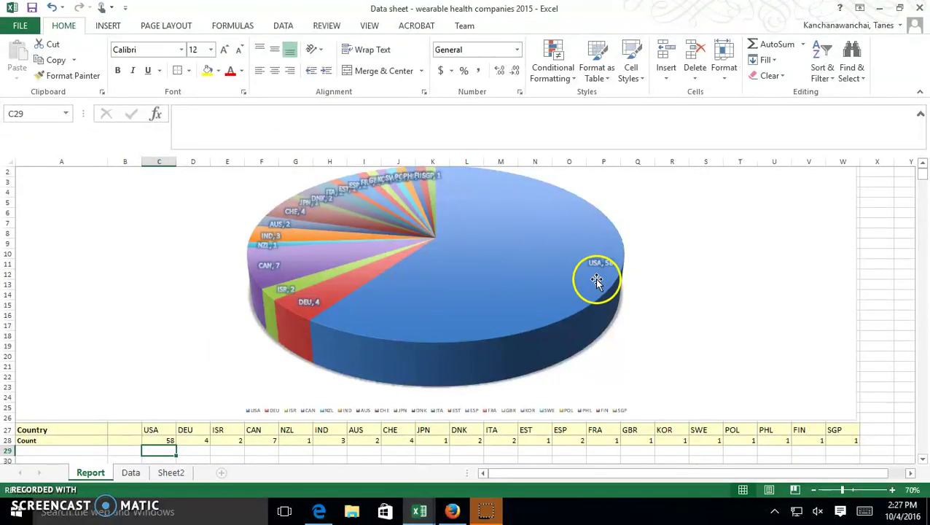
mouse_move(596, 278)
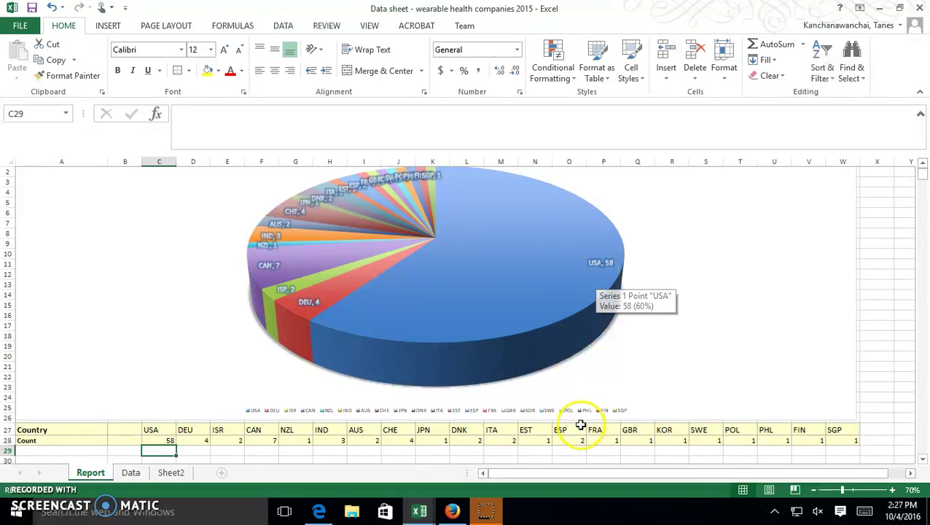
left_click(165, 440)
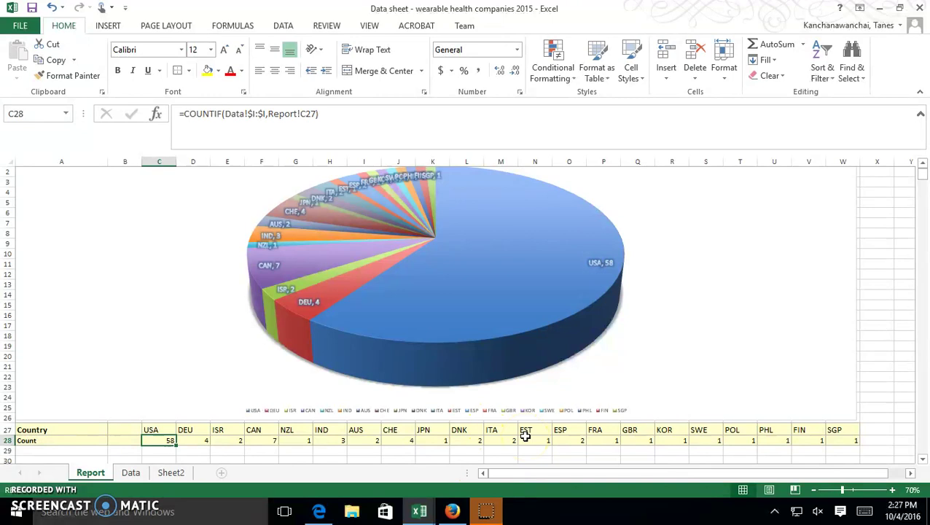
Select the empty cell C30 below the USA count on the Report sheet.
left_click(158, 453)
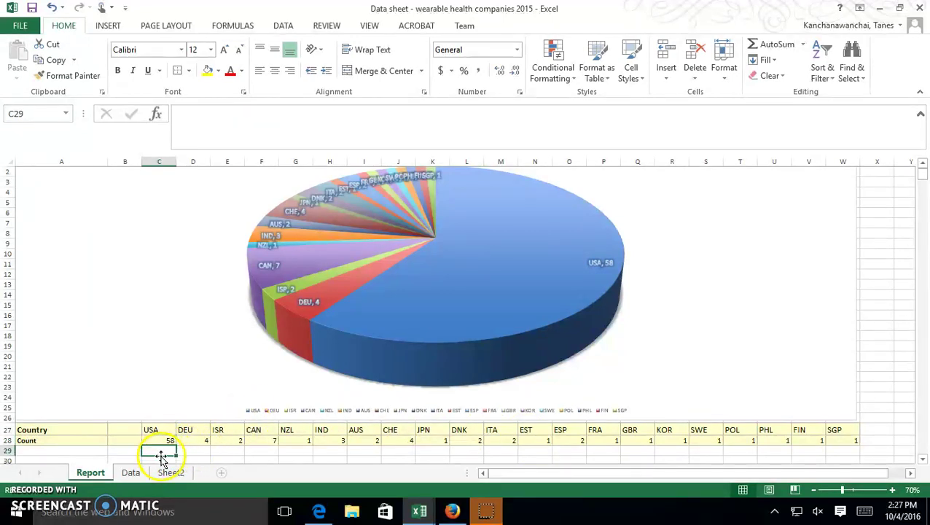
scroll(164, 444, "down", 1)
left_click(166, 438)
left_click(167, 431)
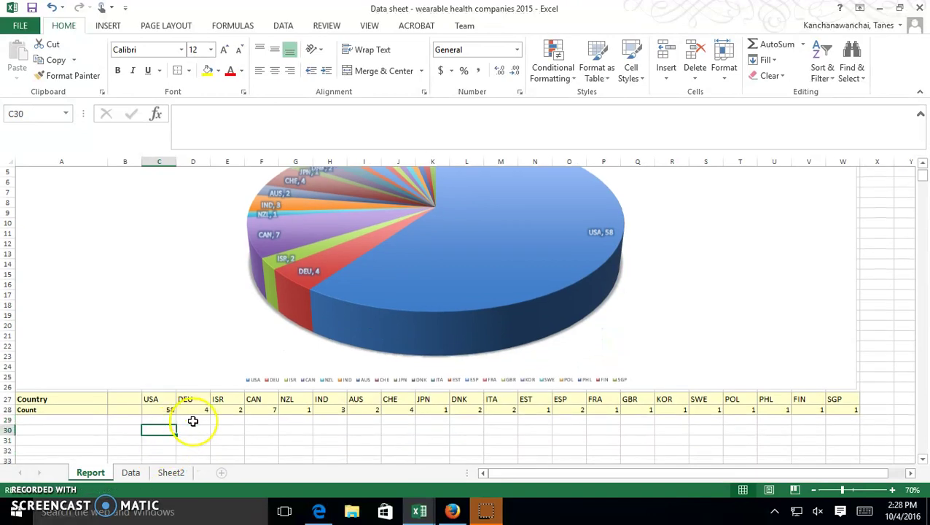
type("=coun")
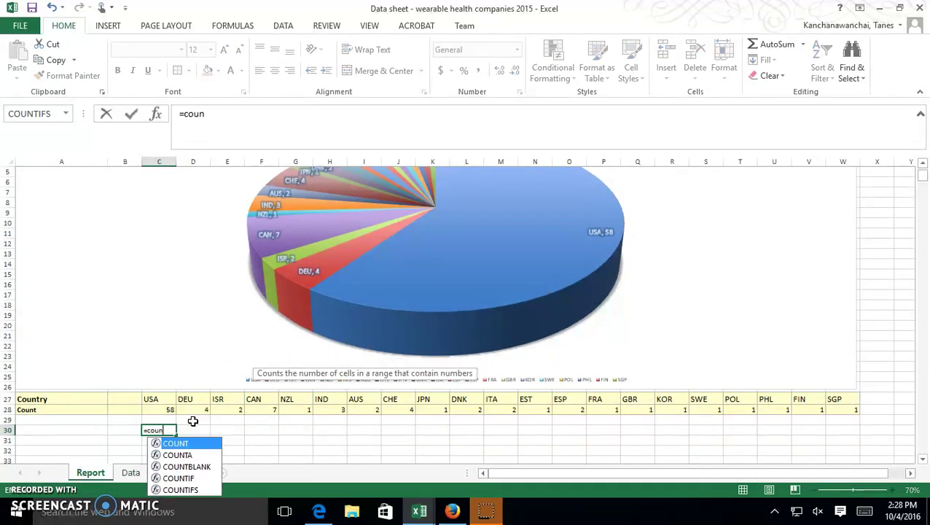
type("tif")
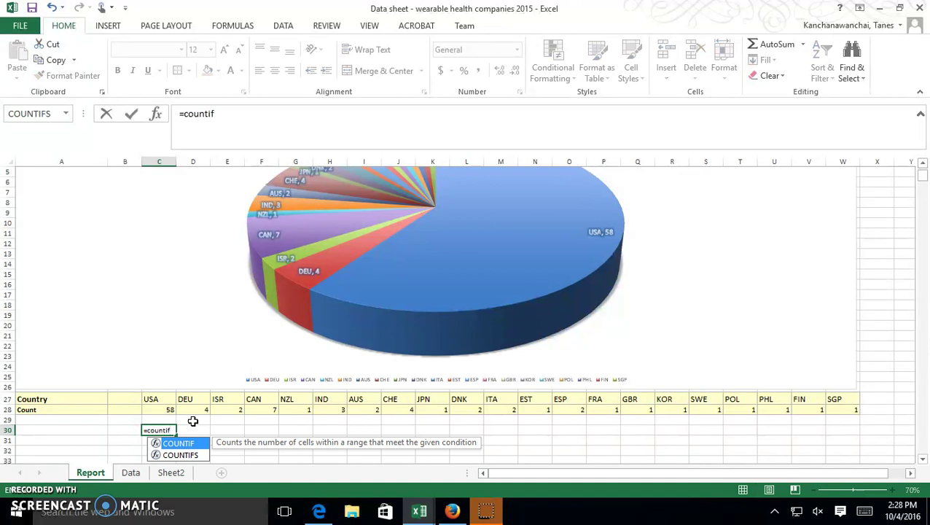
key("Down")
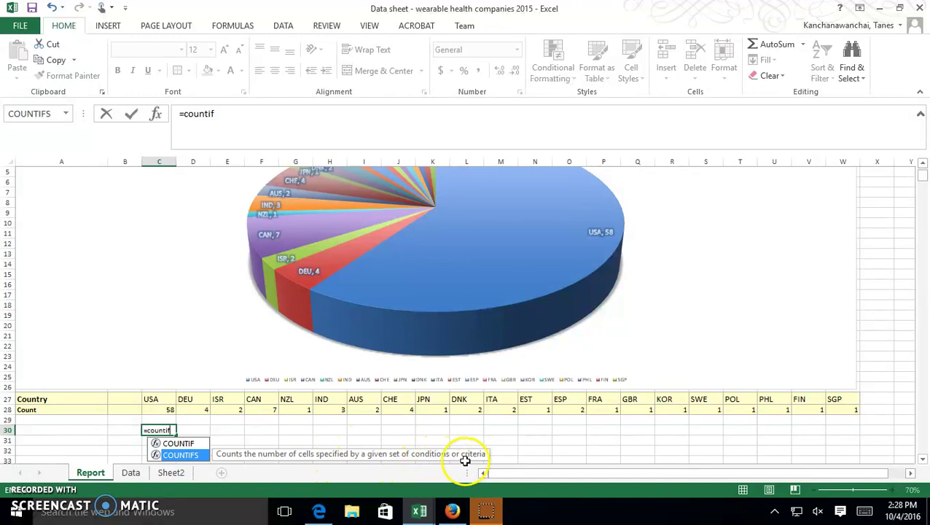
type("s")
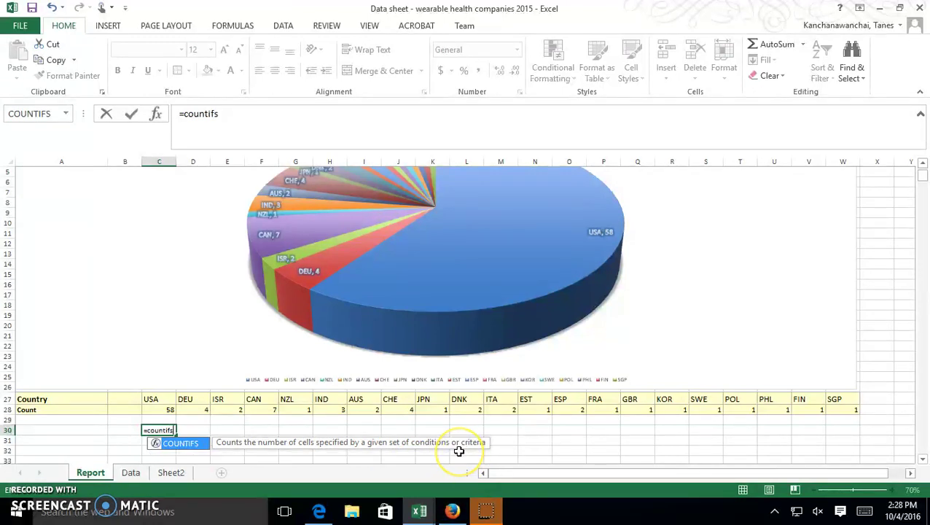
key("BackSpace")
key("BackSpace")
key("BackSpace")
key("BackSpace")
key("BackSpace")
key("BackSpace")
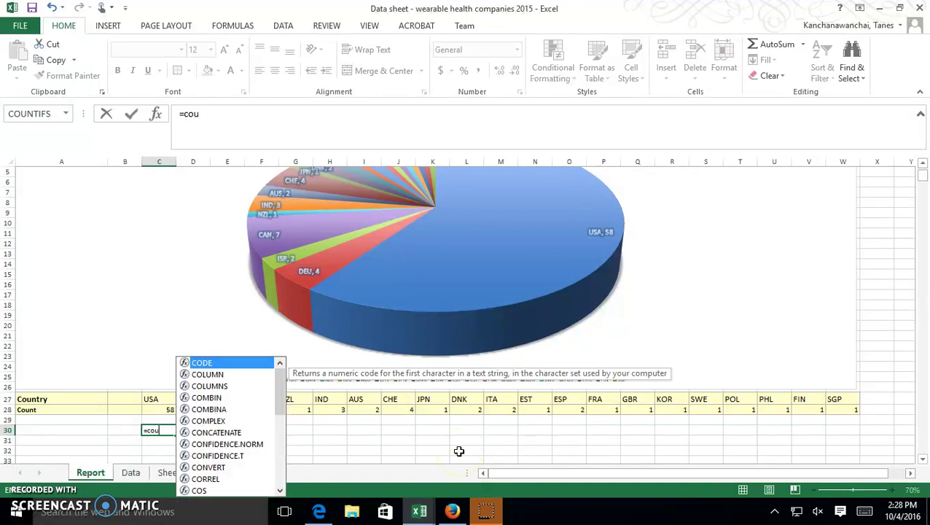
key("Escape")
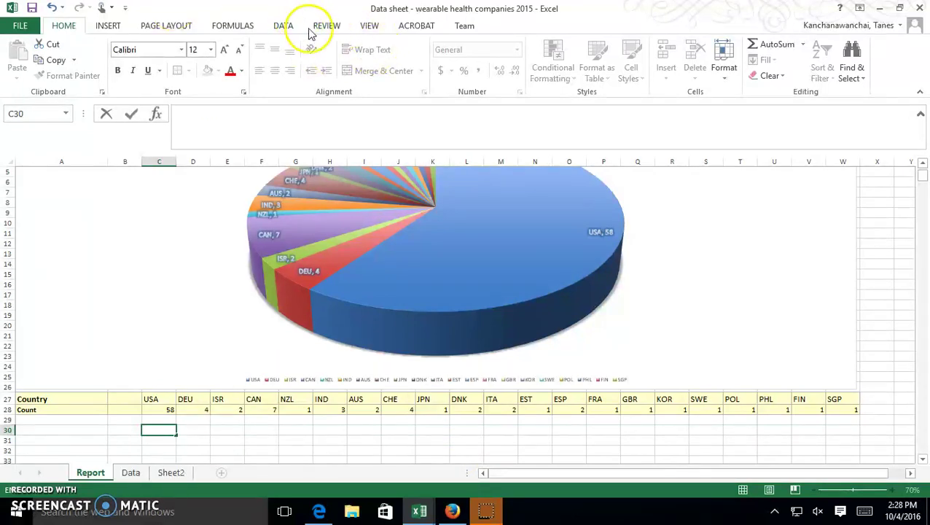
Start the statistical function COUNTIFS in cell C30 and open its help article in a maximized window.
left_click(283, 27)
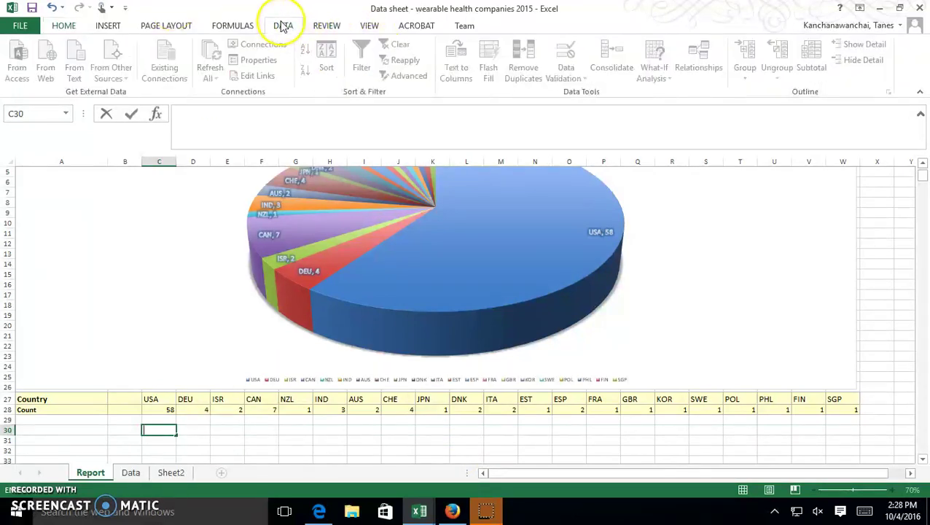
left_click(230, 26)
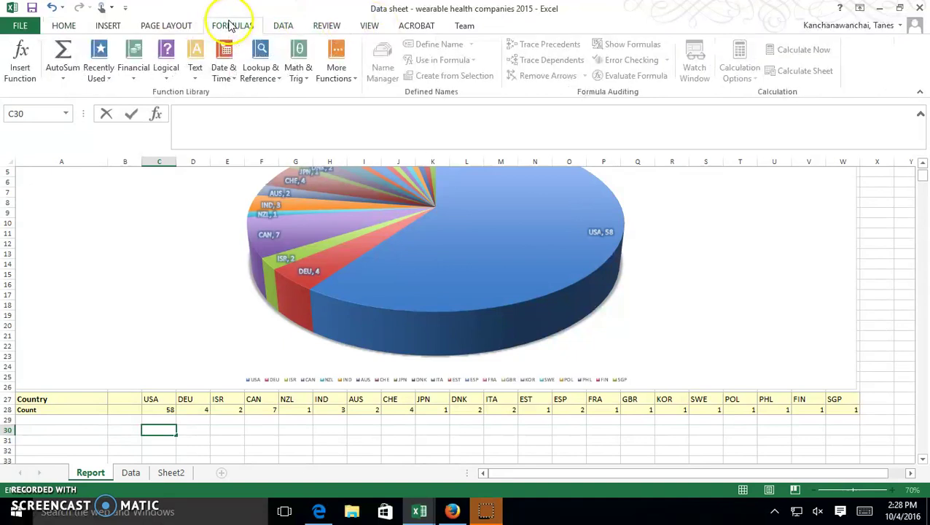
left_click(339, 70)
mouse_move(357, 92)
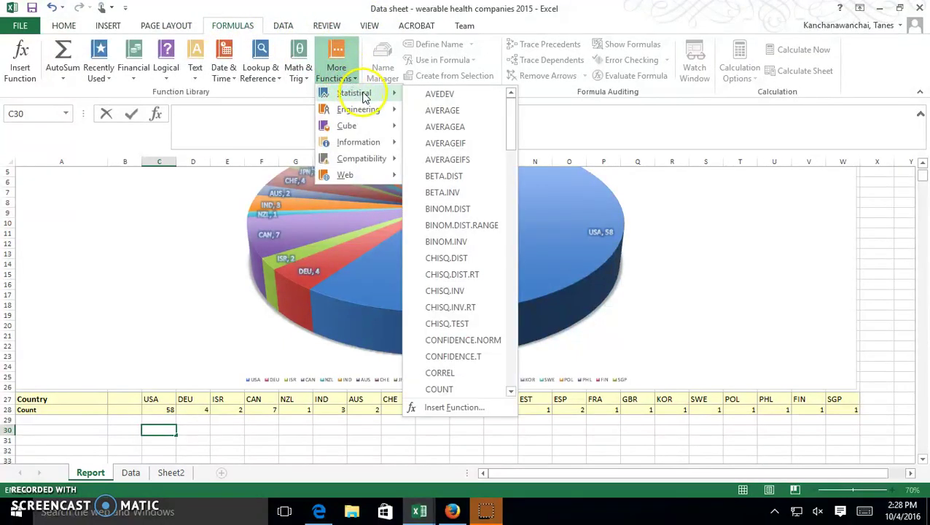
left_click_drag(513, 117, 514, 156)
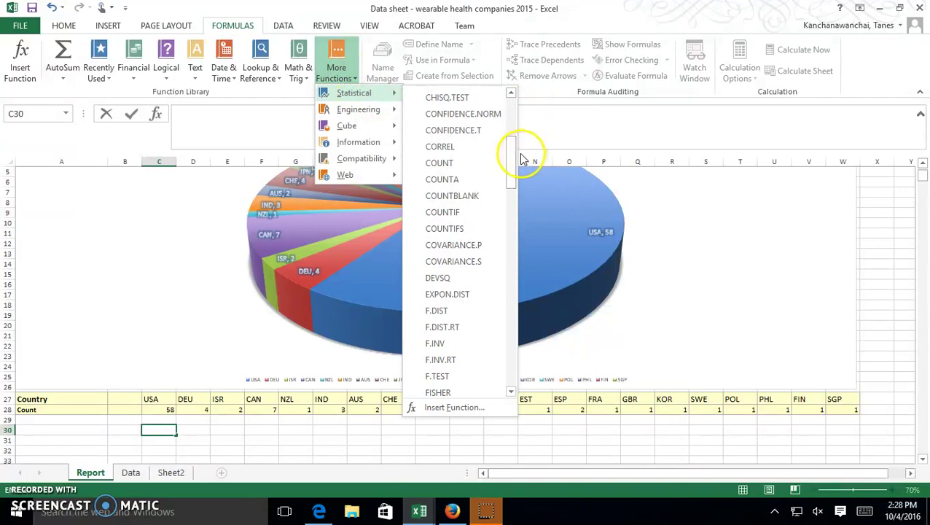
left_click(482, 231)
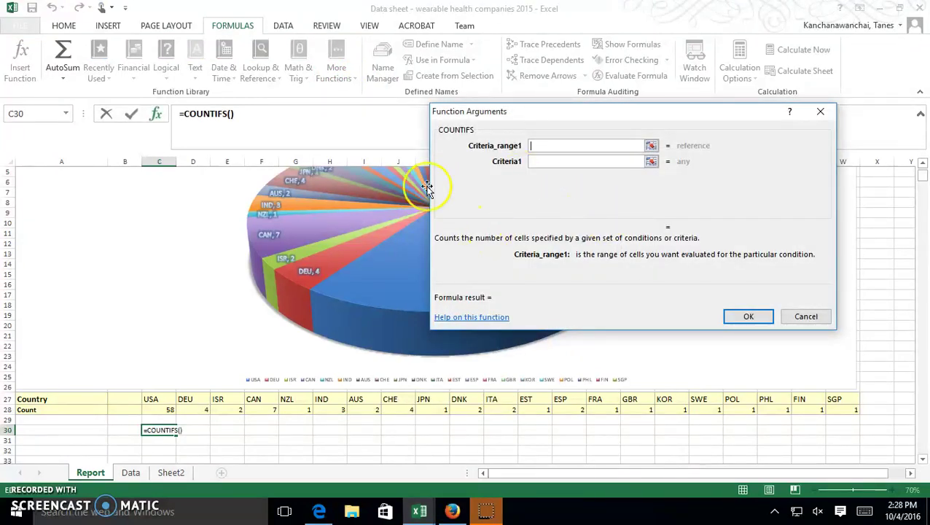
left_click(460, 317)
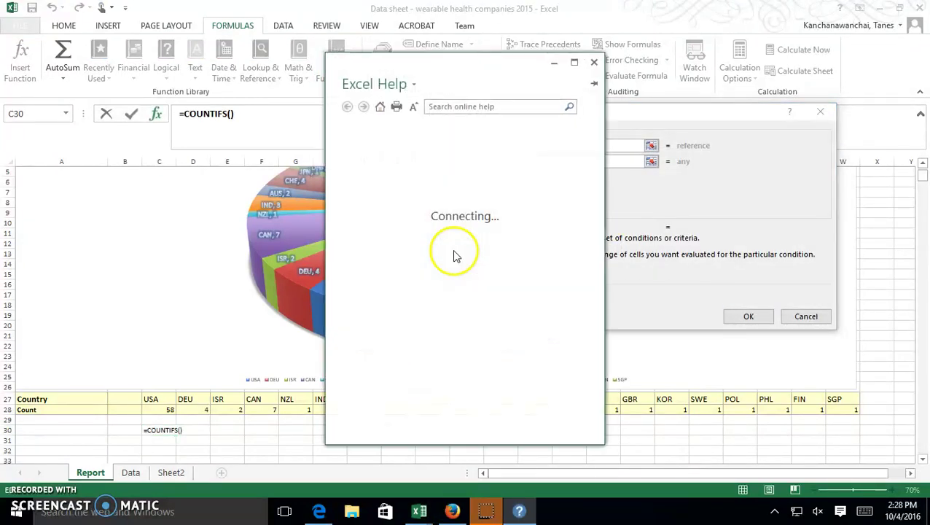
left_click(574, 65)
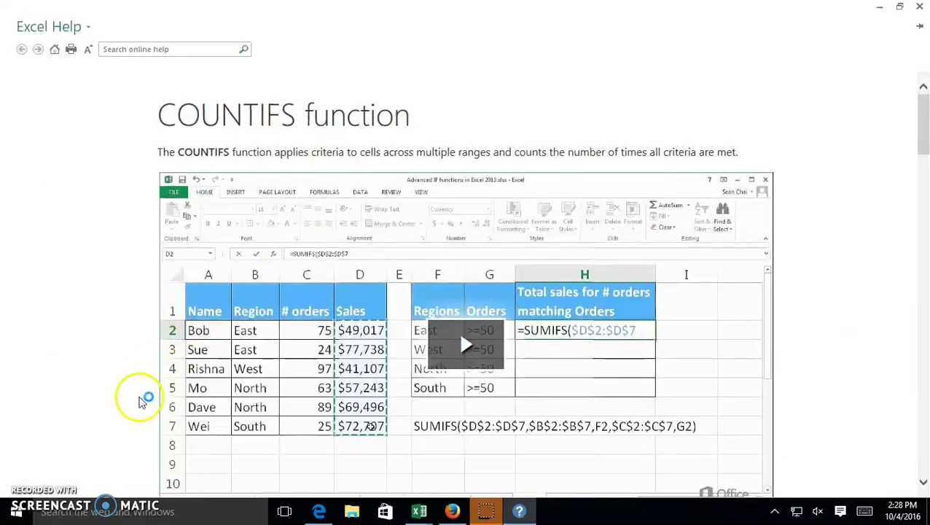
Play the COUNTIFS help video through the Regions and Orders example and pause it at about 1:01.
left_click(495, 352)
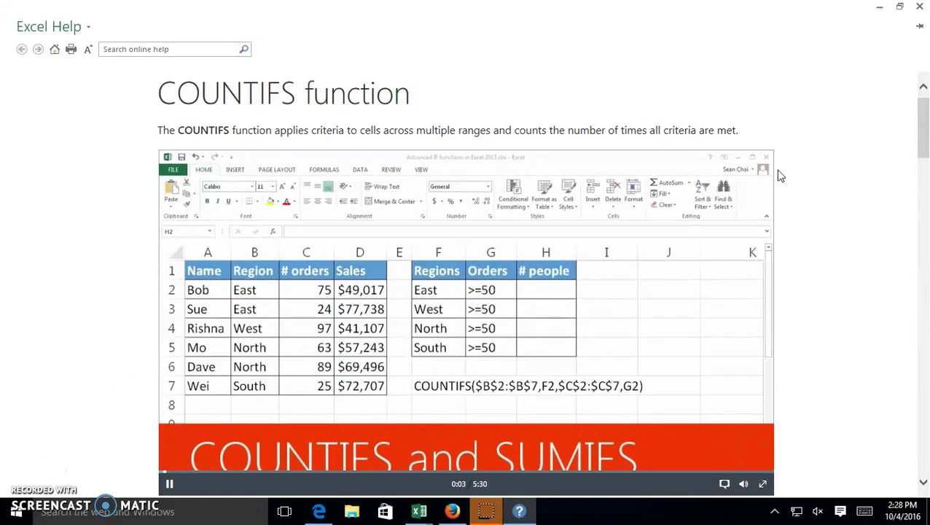
left_click(772, 191)
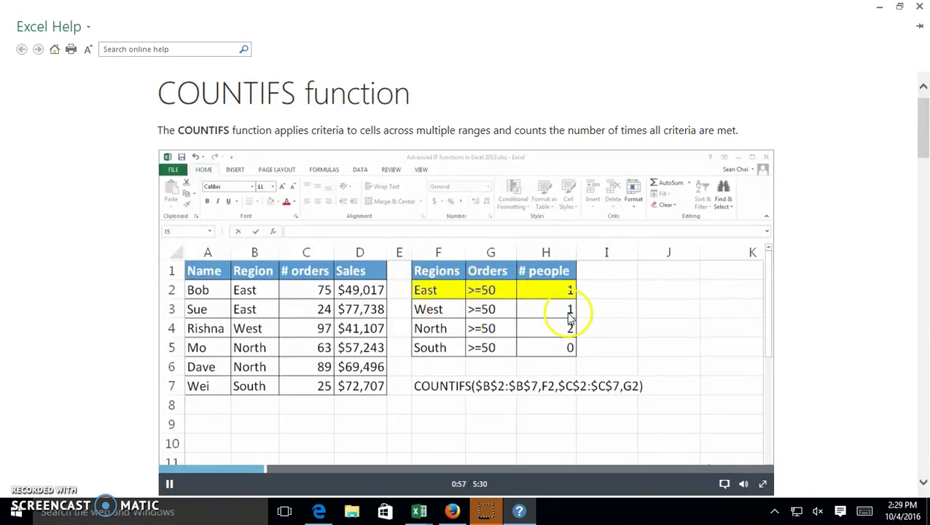
left_click(169, 486)
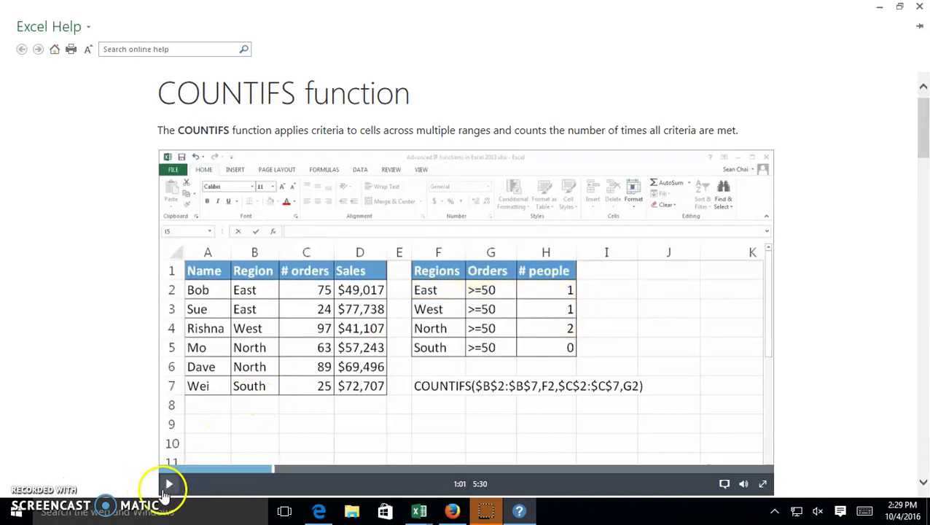
Cancel the COUNTIFS function arguments for cell C30 and minimize the help window to return to the Report sheet.
left_click(453, 513)
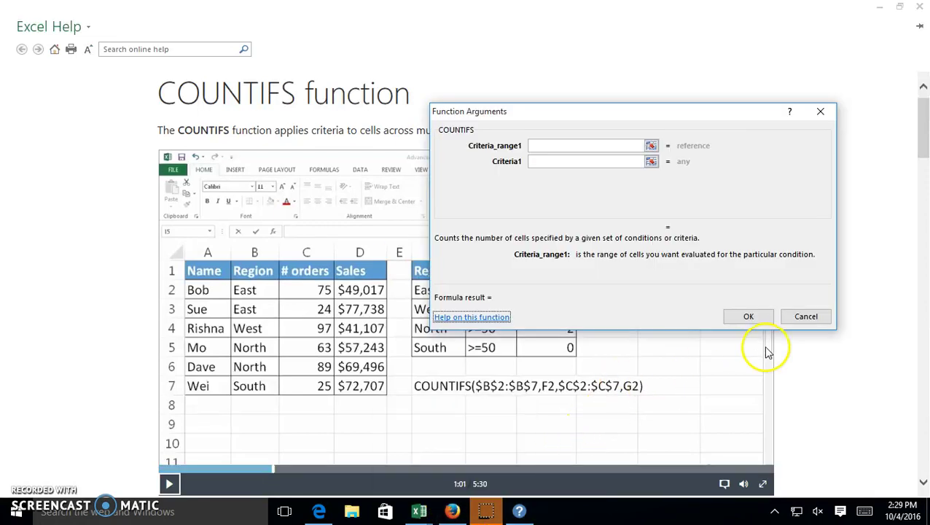
left_click(806, 318)
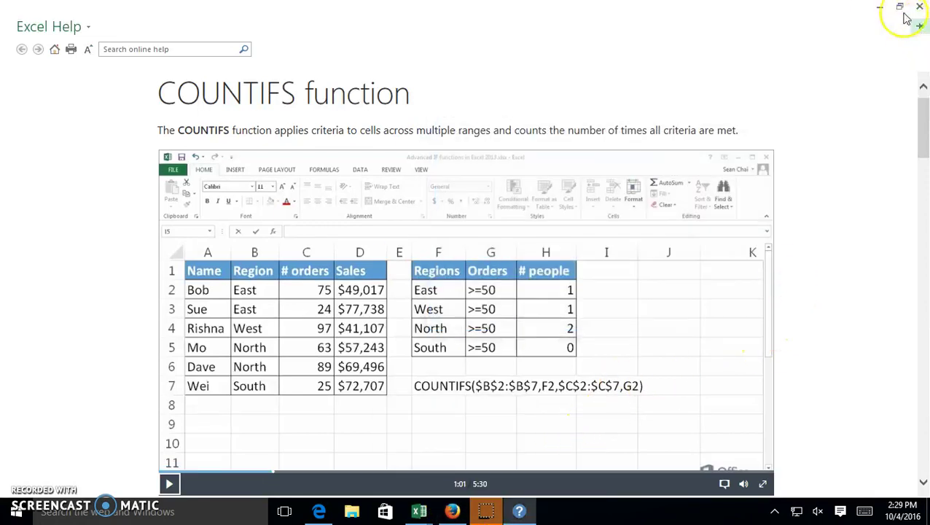
left_click(881, 10)
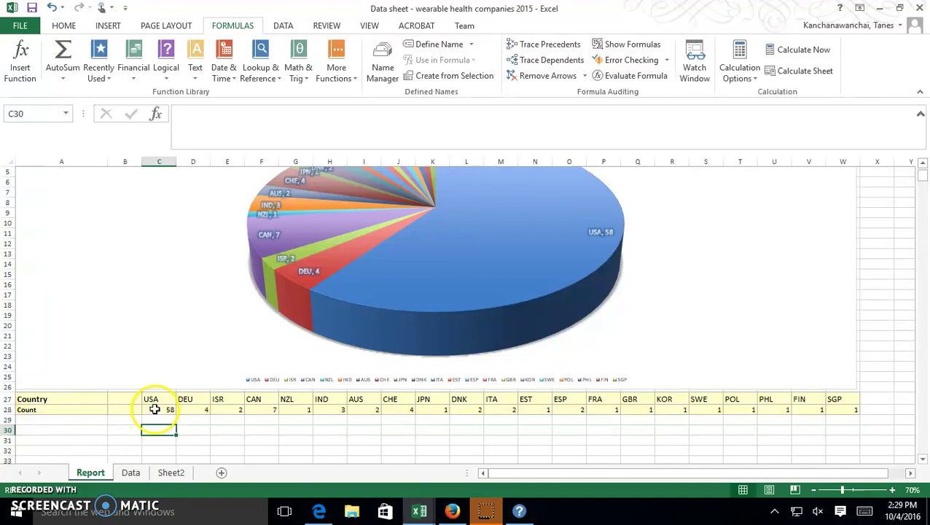
Copy the Country and Count table in A27:W28 to the rows starting at cell A30.
left_click_drag(24, 405, 841, 416)
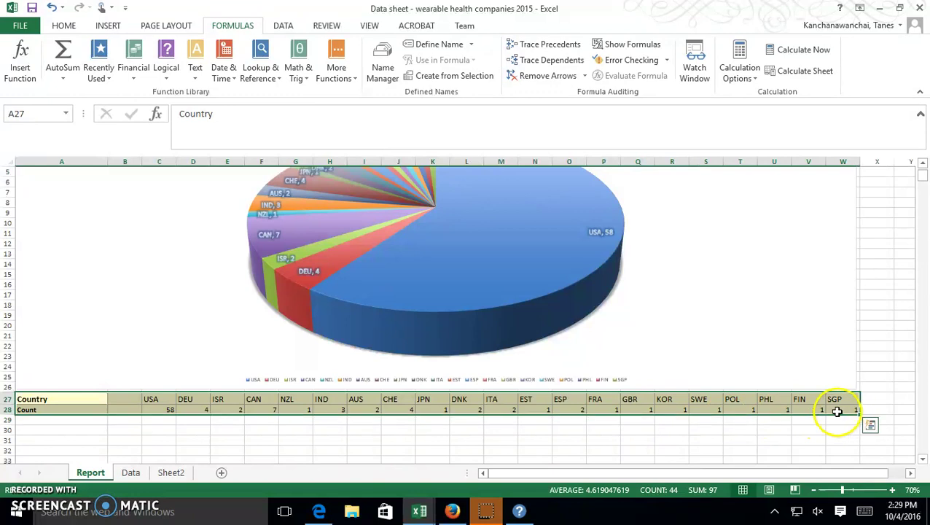
key("ctrl+c")
left_click(51, 429)
key("ctrl+v")
left_click(252, 454)
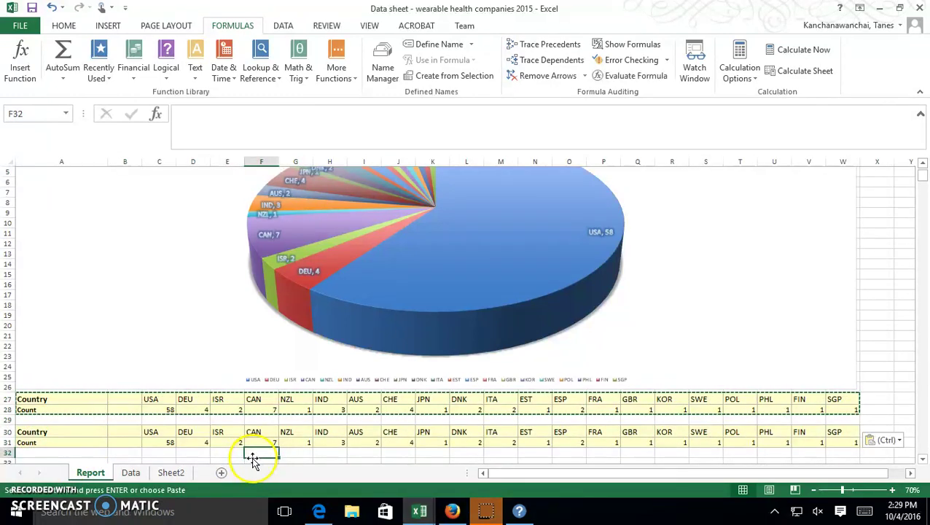
Inspect the range and criteria of the COUNTIF formula in cell C31 and compare them with the COUNTIFS help example.
left_click(146, 433)
left_click(160, 443)
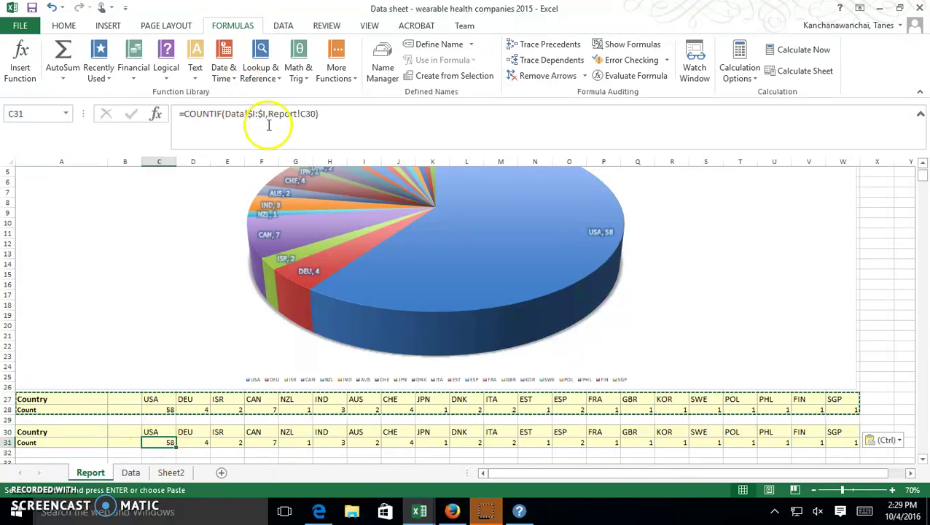
double_click(232, 115)
left_click_drag(235, 116, 266, 115)
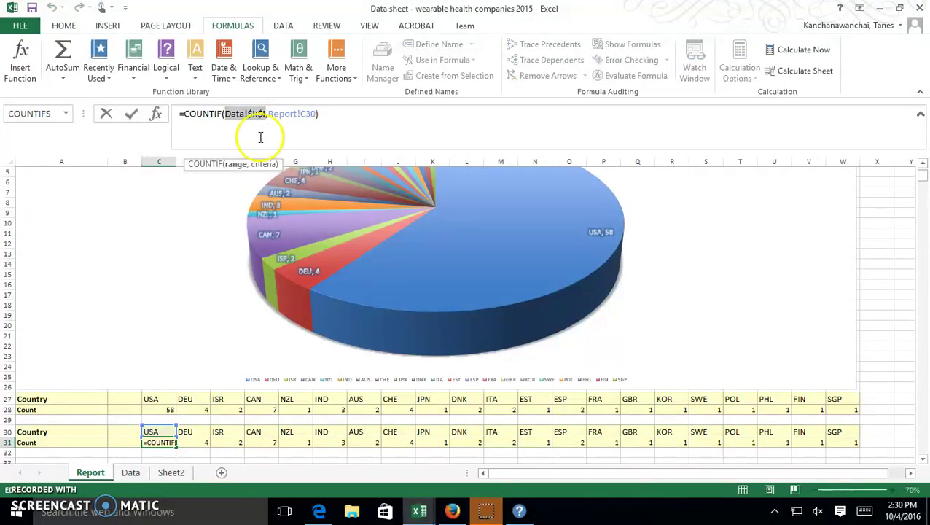
left_click(315, 114)
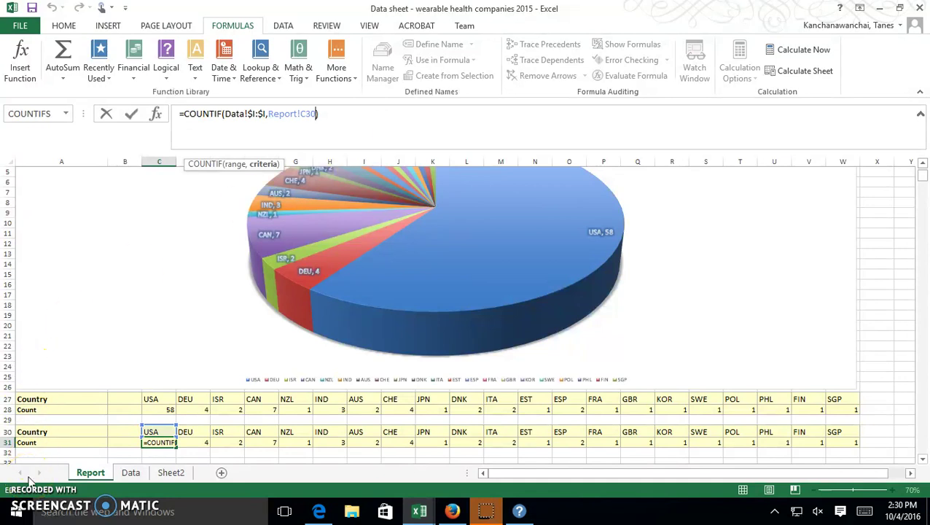
key("alt+Tab")
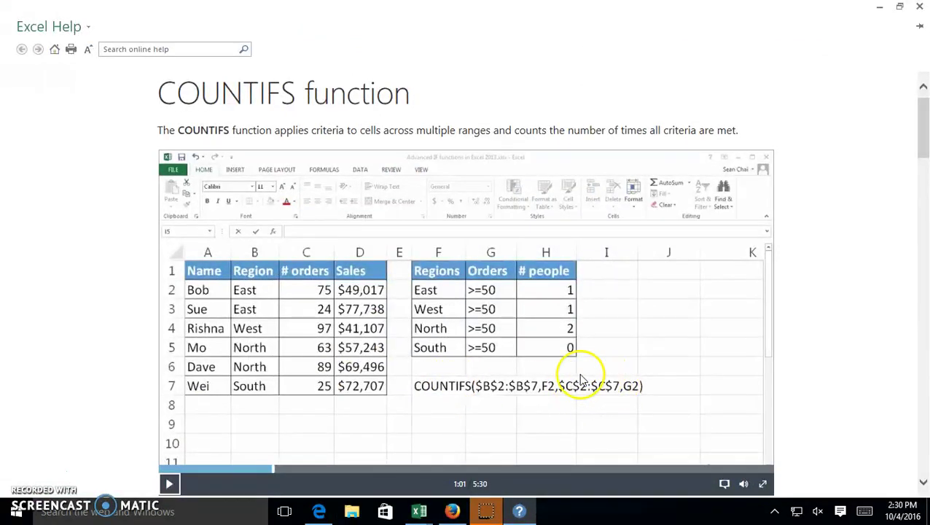
key("alt+Tab")
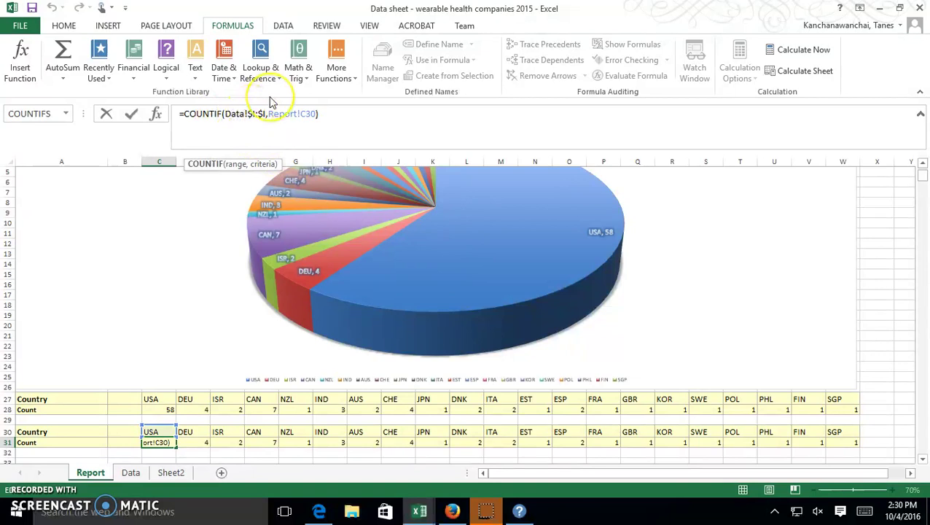
Change the formula in C31 to COUNTIFS and add column A of the Data sheet as the second criteria range.
type("S")
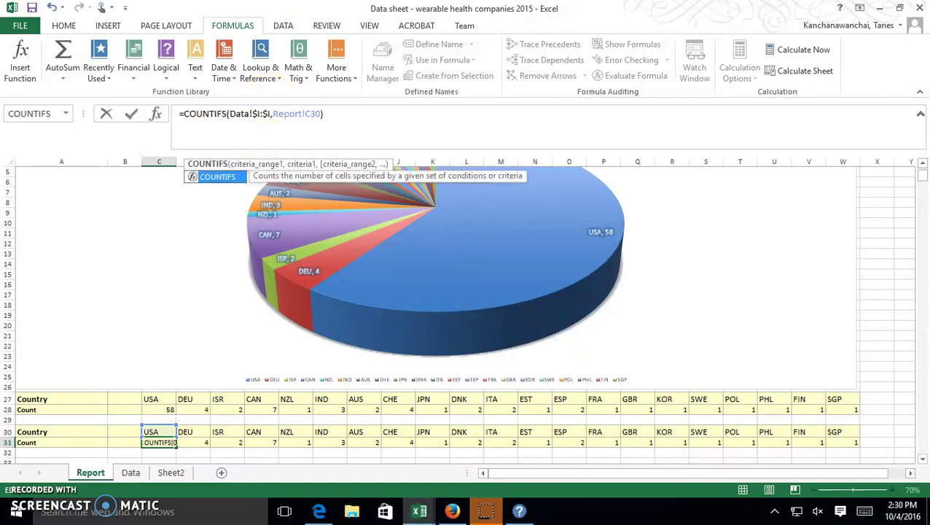
left_click(314, 111)
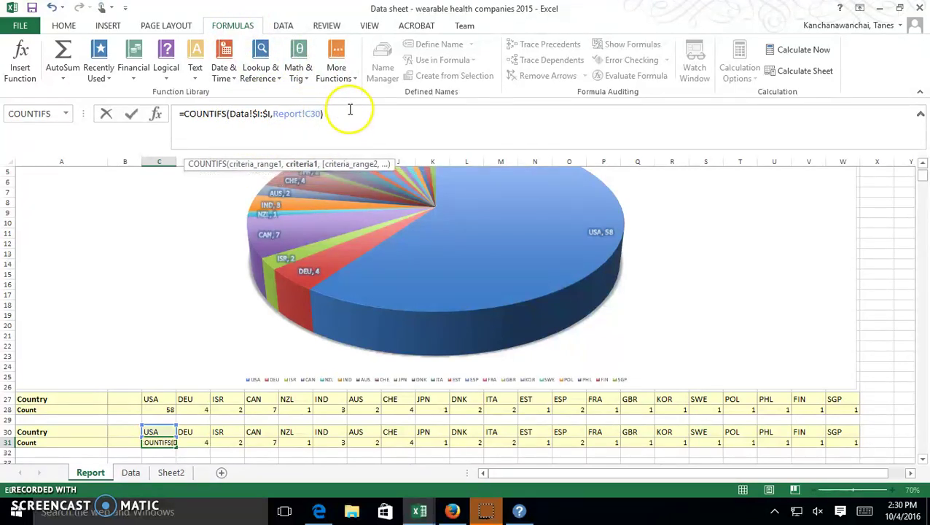
type(",")
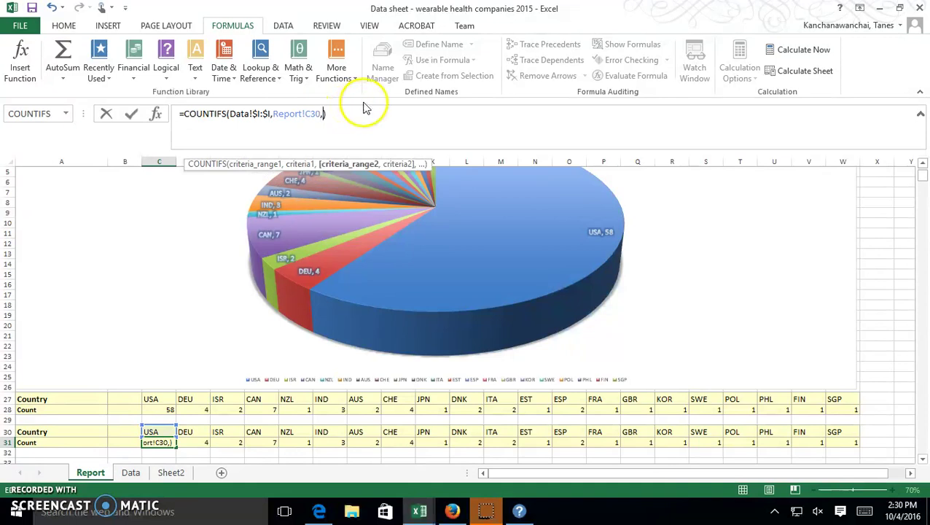
left_click(129, 473)
left_click(50, 165)
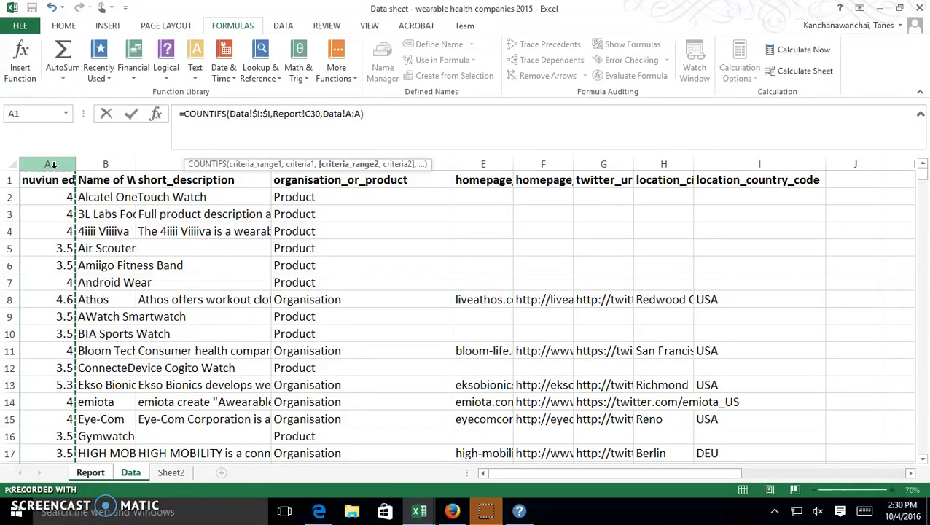
type(",")
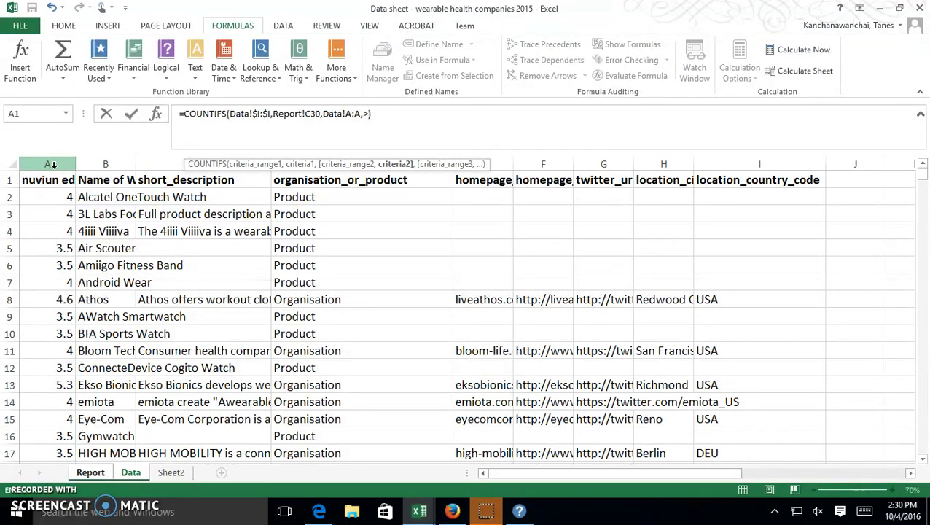
Try to use an unquoted >=5 as the second criterion of the COUNTIFS formula, and remove it again.
type(">=5)")
key("Return")
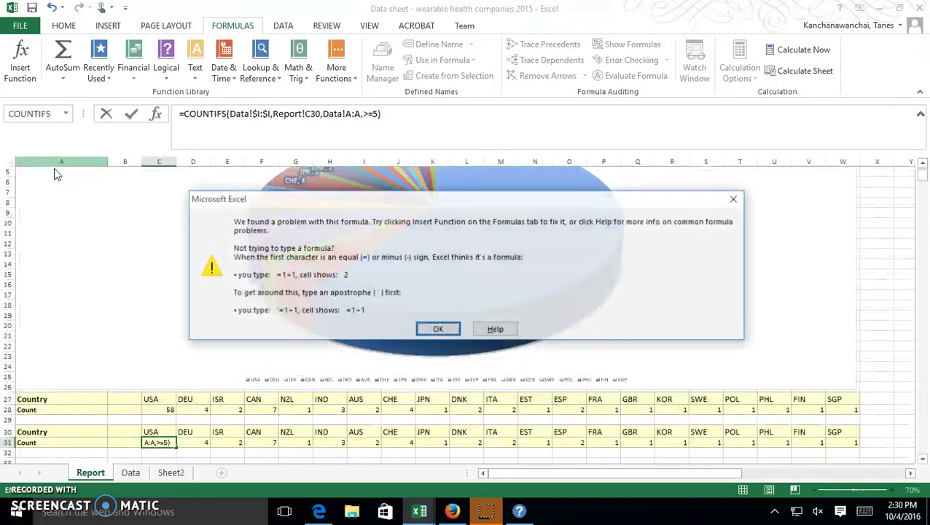
key("Return")
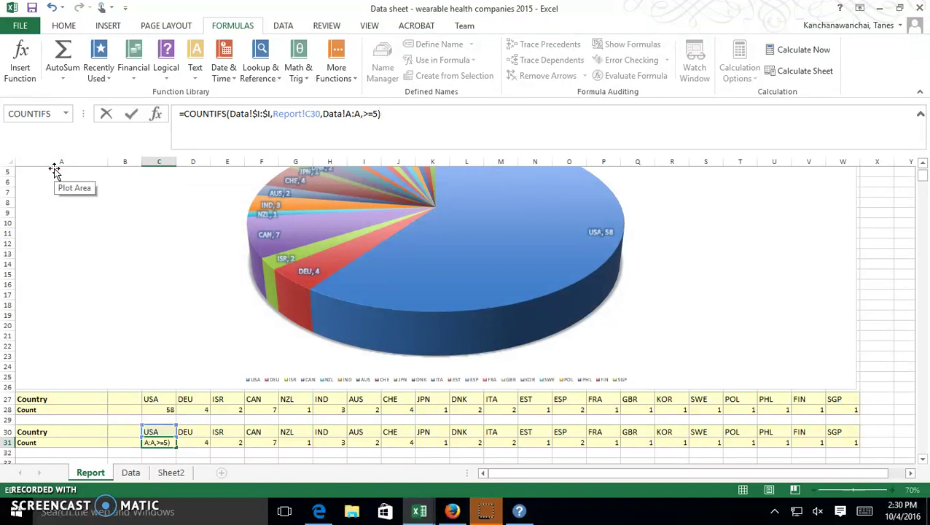
key("BackSpace")
key("BackSpace")
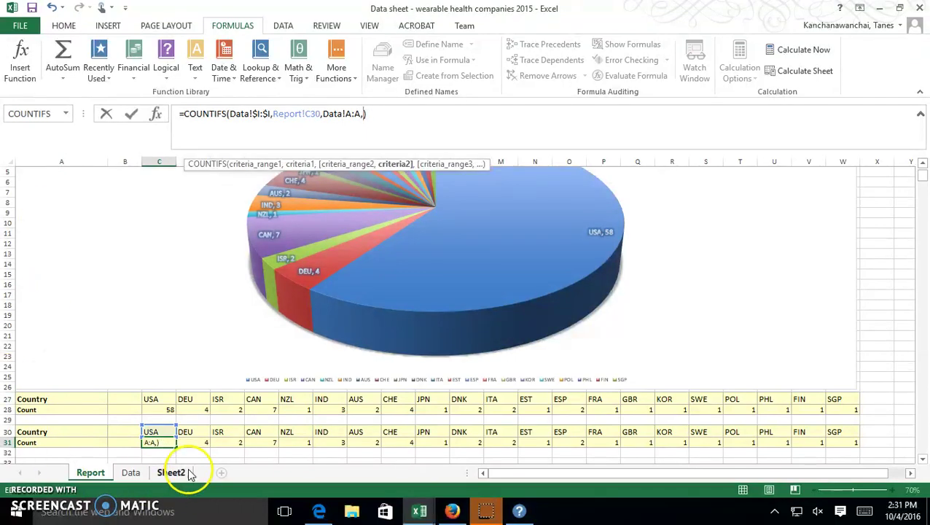
Check how the help example references its criteria cells and complete the C31 formula with C32 as the second criterion.
key("F1")
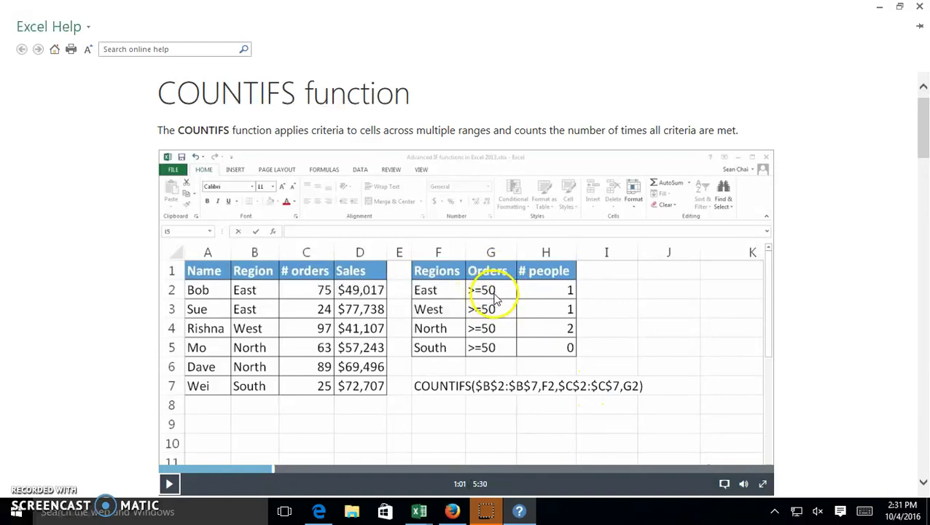
key("alt+Tab")
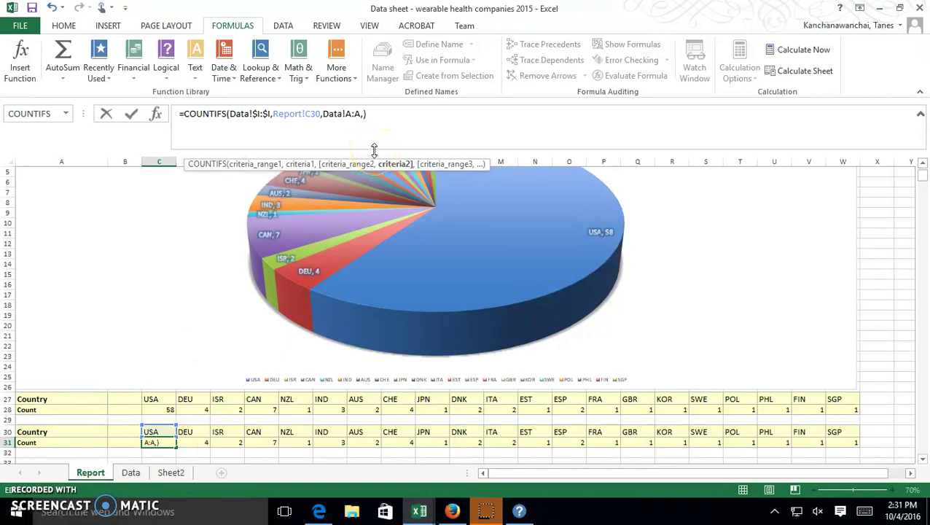
type("c32")
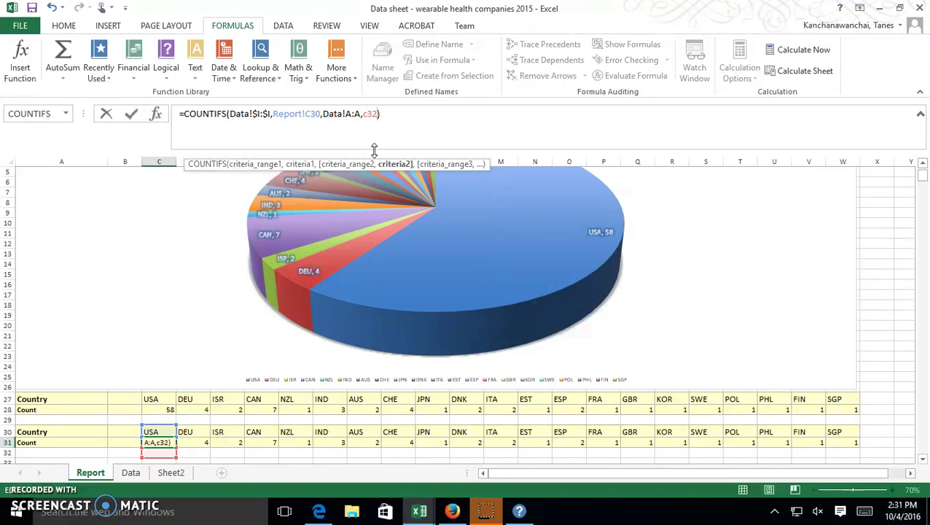
type(")")
key("Return")
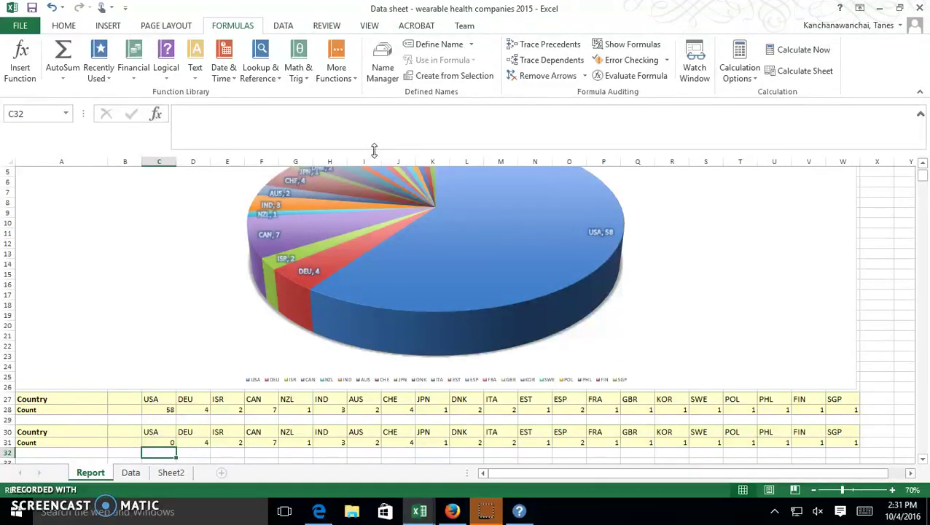
Enter 5 as the minimum value in cell C32, and turn the criterion into >5.
type("5")
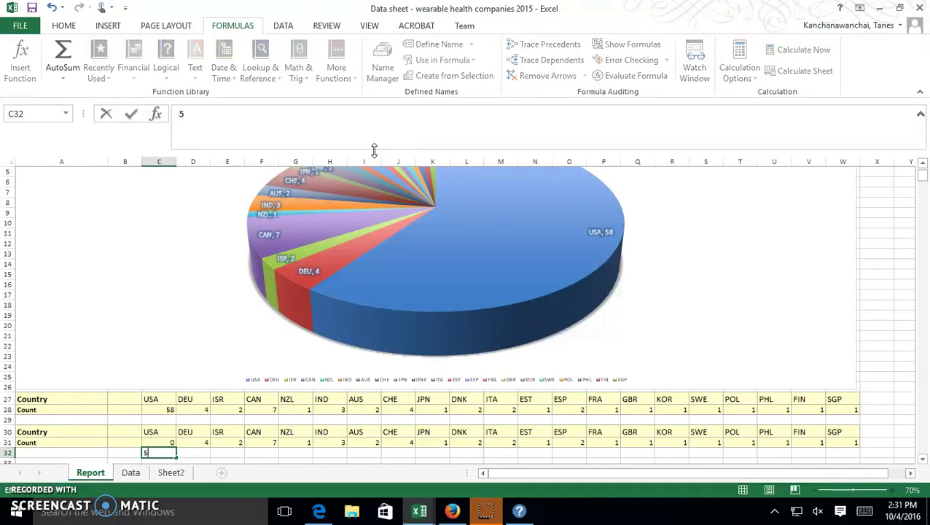
key("ctrl+Return")
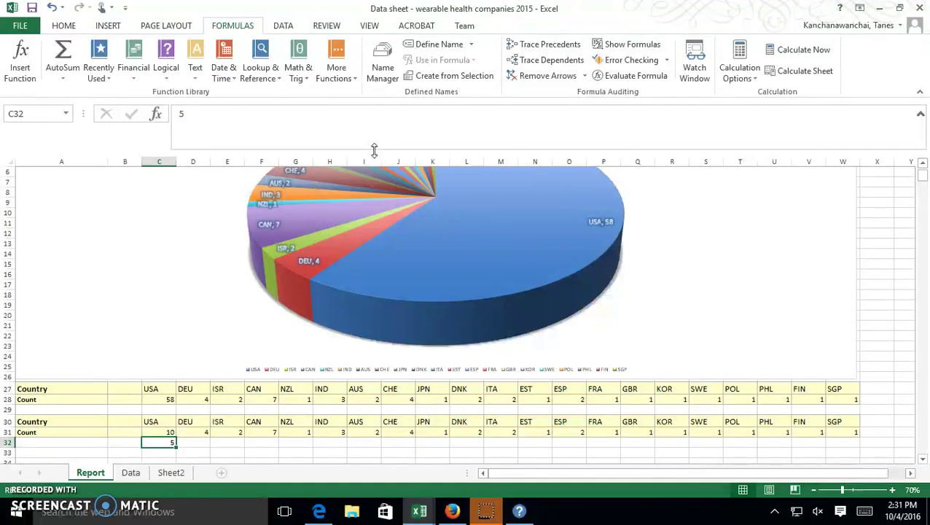
left_click(175, 114)
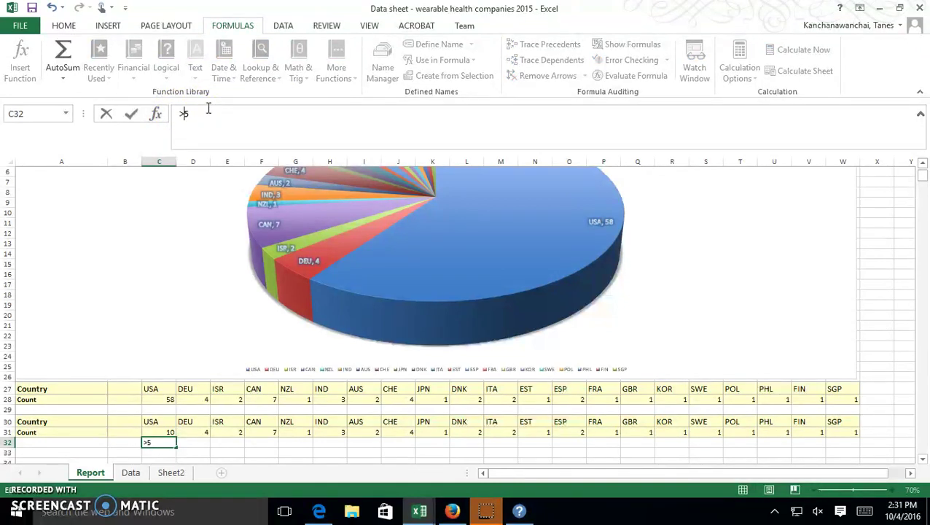
type(">")
key("Return")
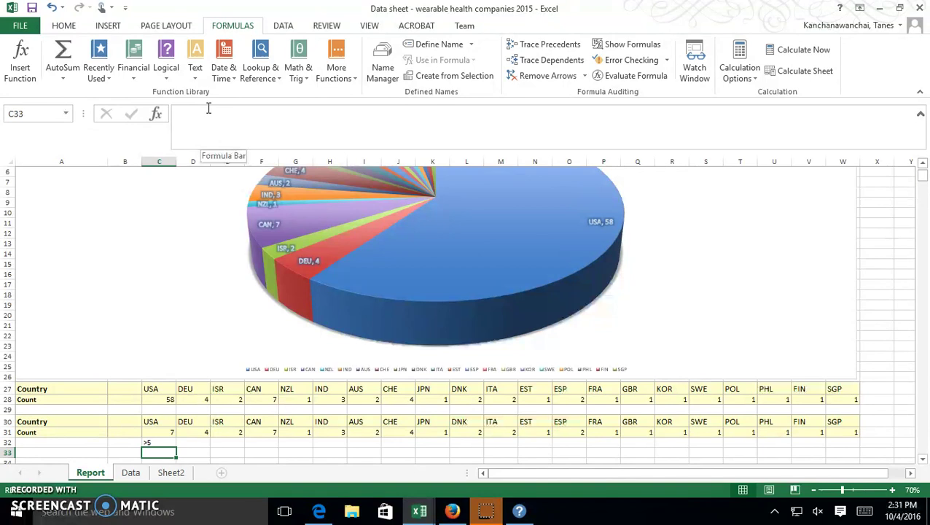
Extend the criterion in cell C32 to >=5.
key("Up")
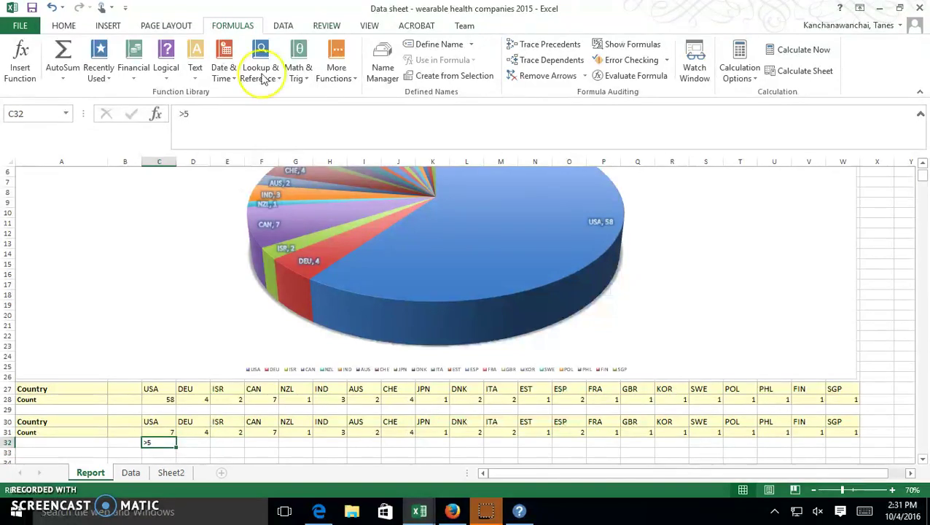
left_click(184, 113)
type("=")
key("Return")
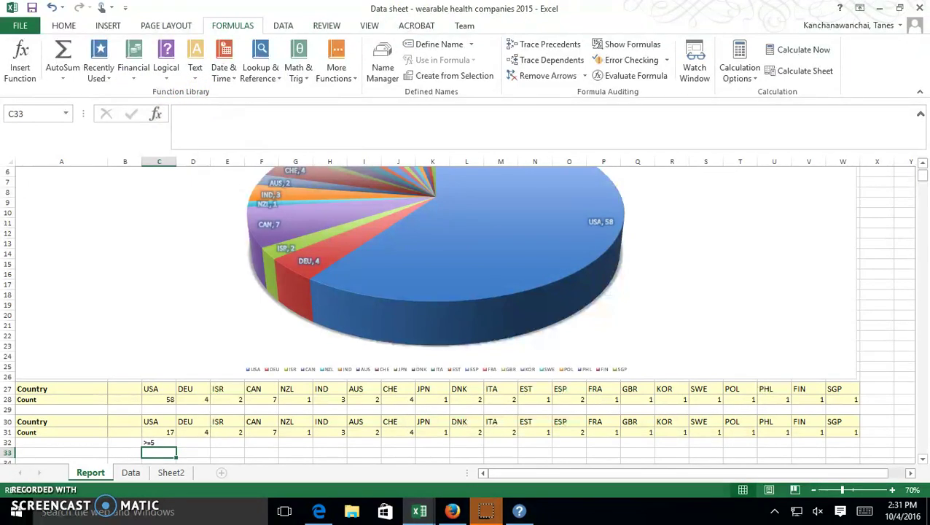
scroll(109, 428, "down", 1)
scroll(120, 432, "up", 2)
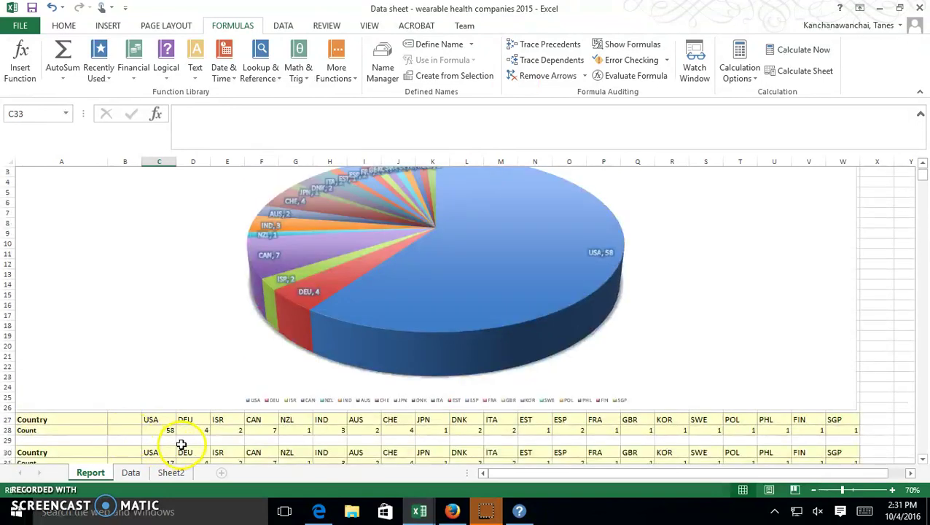
scroll(180, 444, "down", 1)
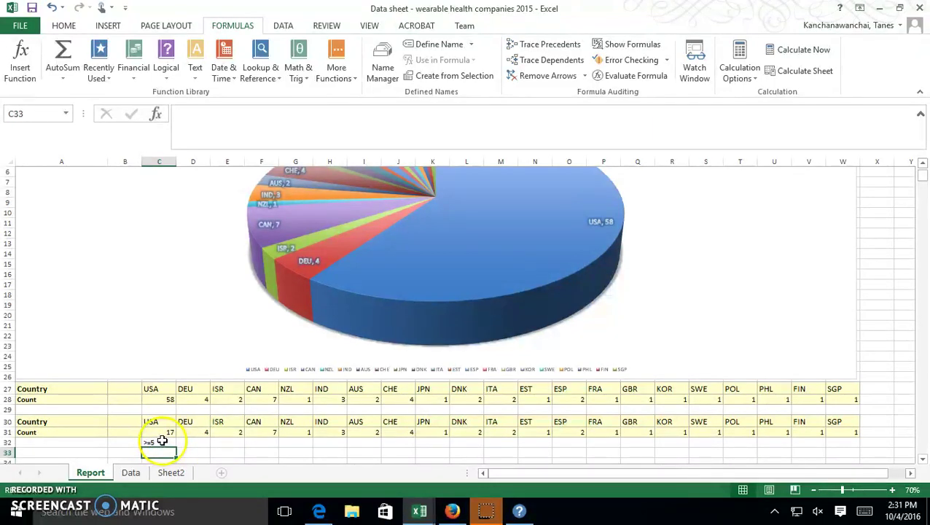
left_click(161, 444)
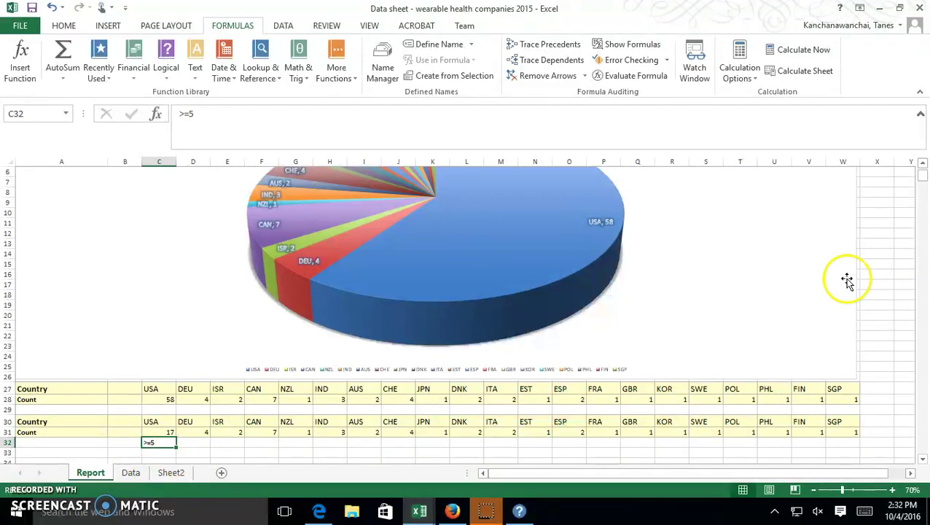
Examine the settings, input message and error alert options of Data Validation for cell X11, and leave without applying any.
left_click(898, 253)
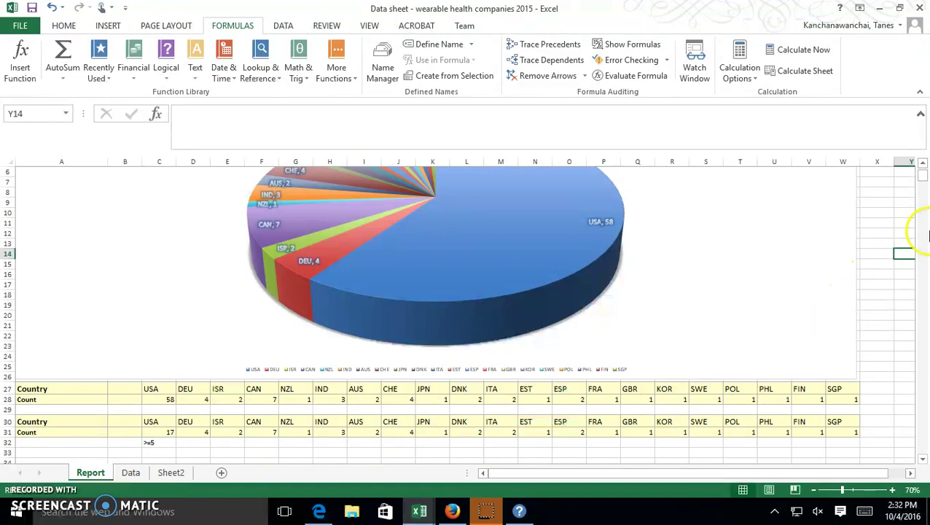
left_click(886, 226)
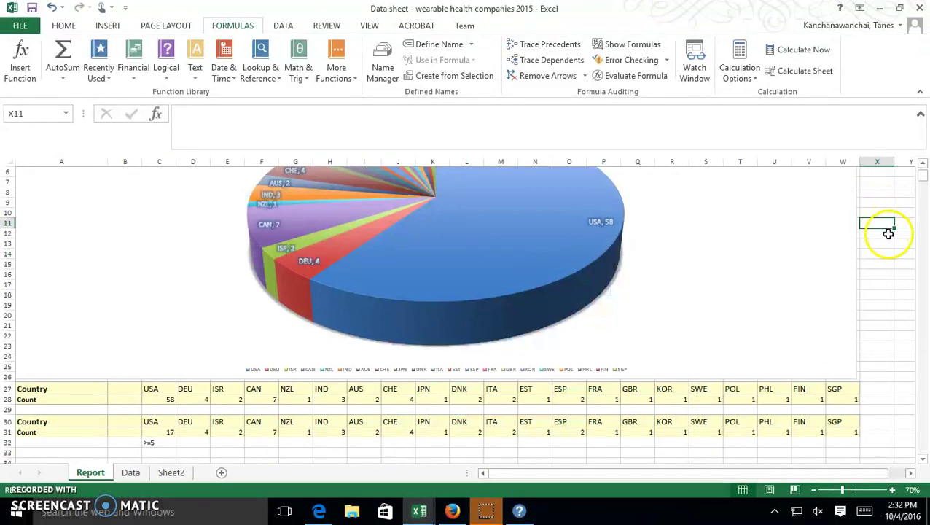
left_click(282, 26)
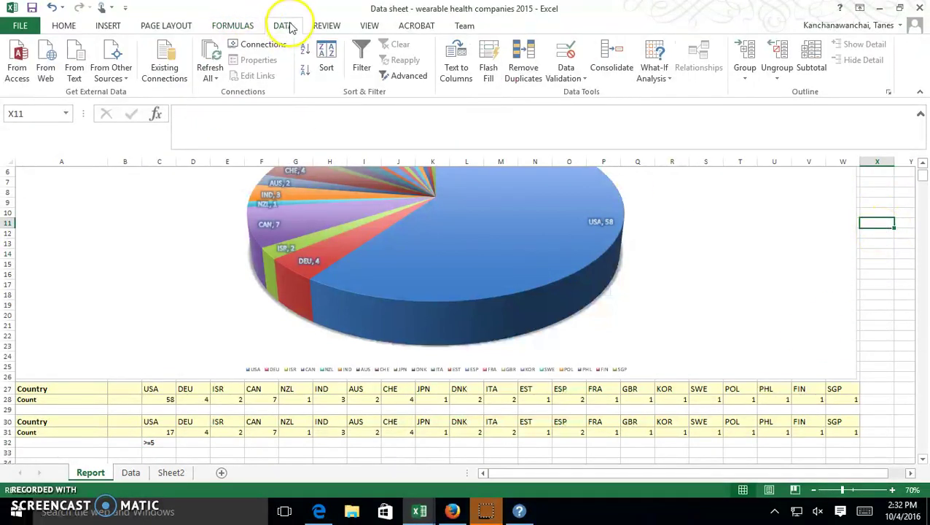
left_click(584, 79)
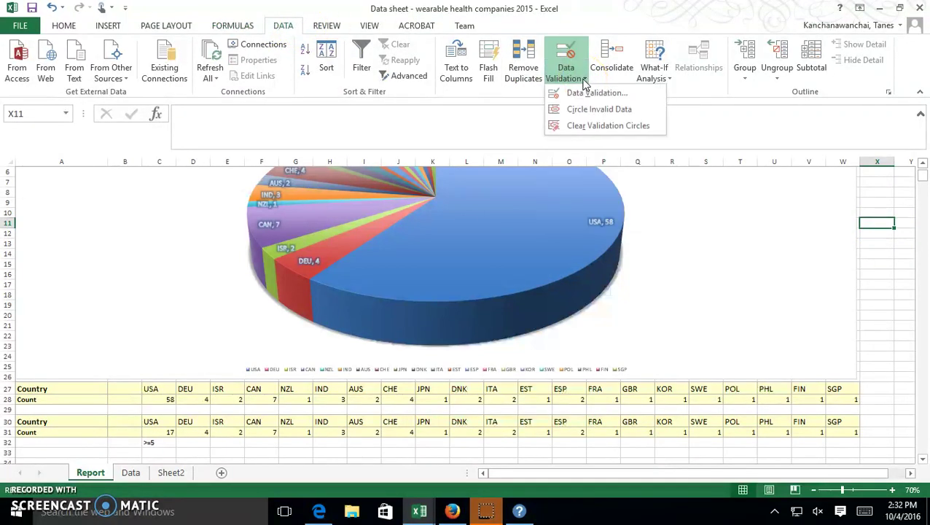
left_click(591, 93)
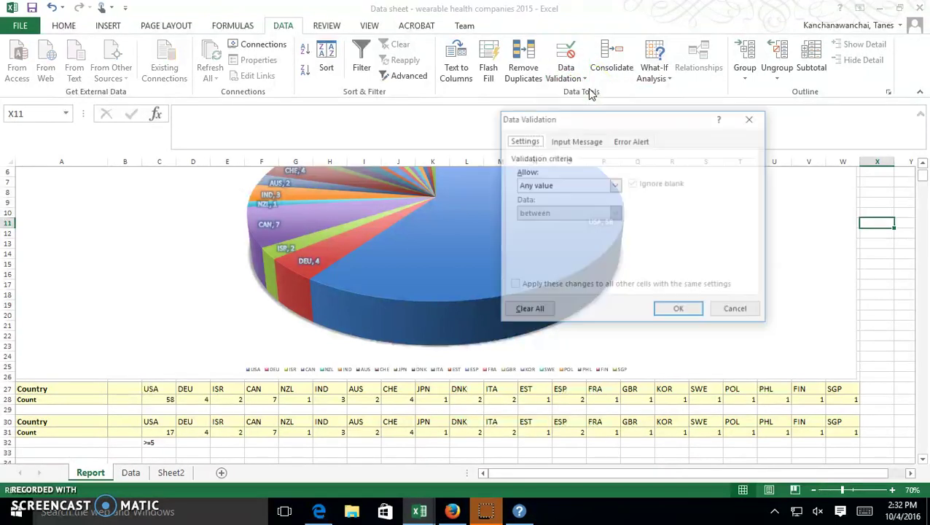
left_click(576, 140)
left_click(628, 140)
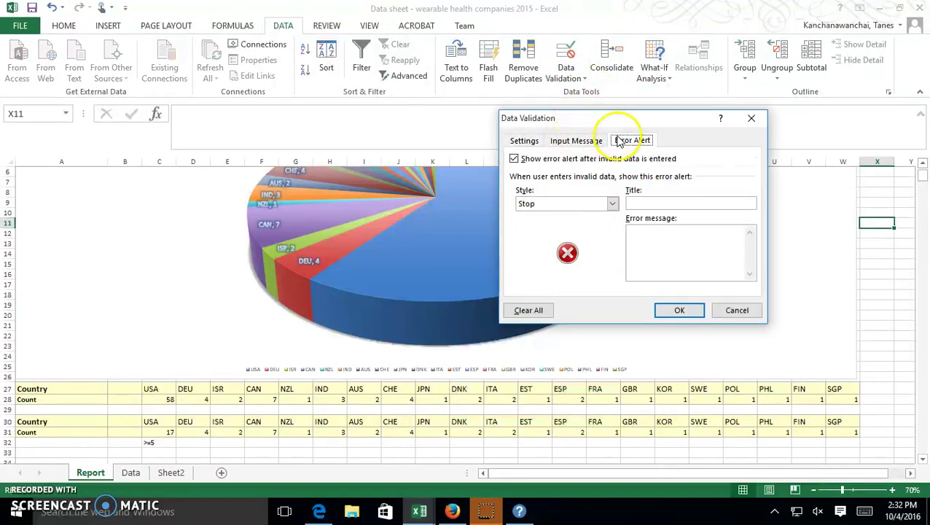
left_click(524, 140)
left_click(735, 311)
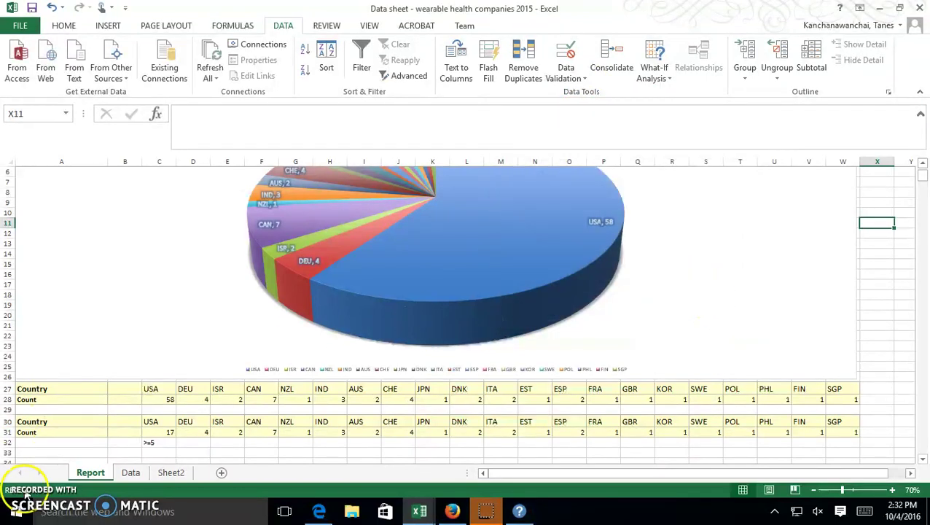
left_click(556, 123)
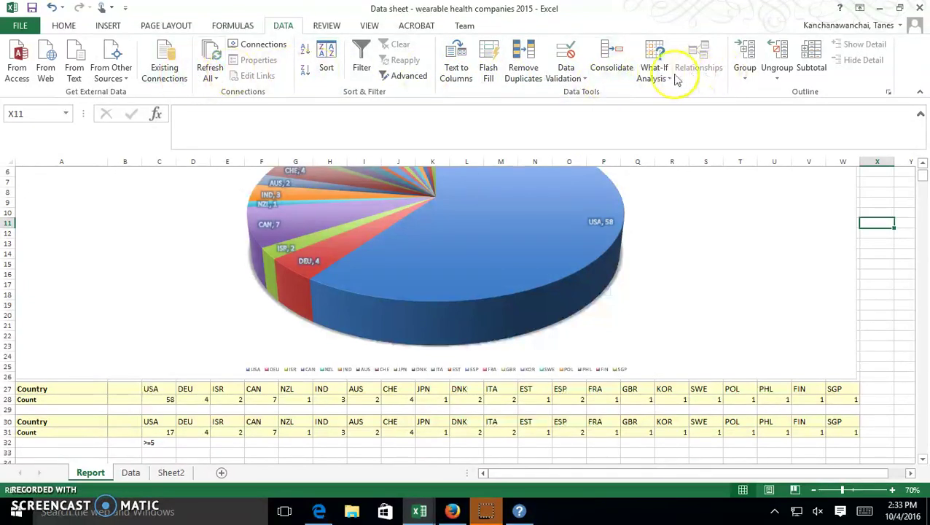
left_click(611, 69)
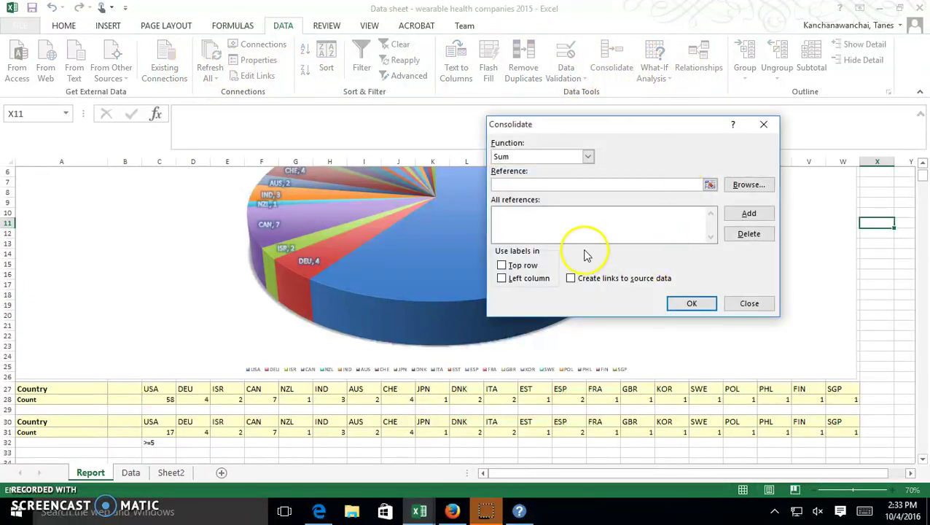
left_click(740, 302)
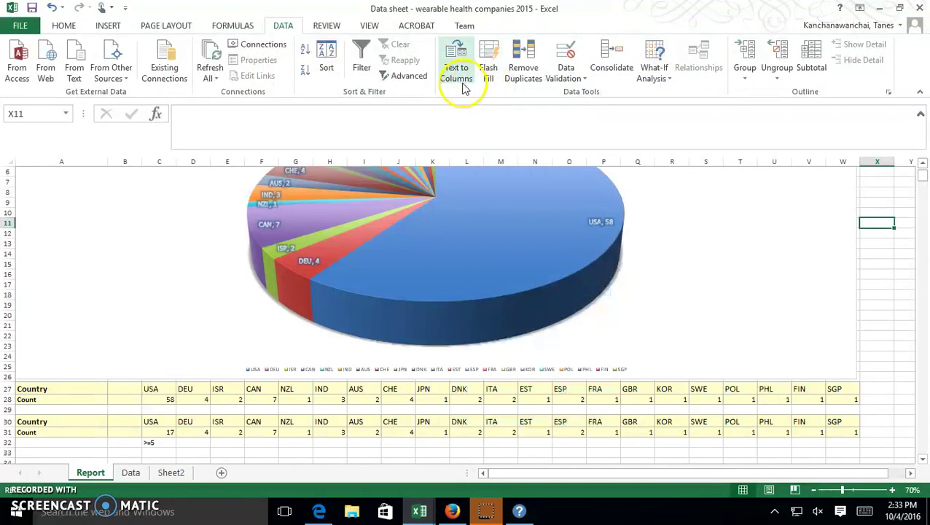
left_click(570, 79)
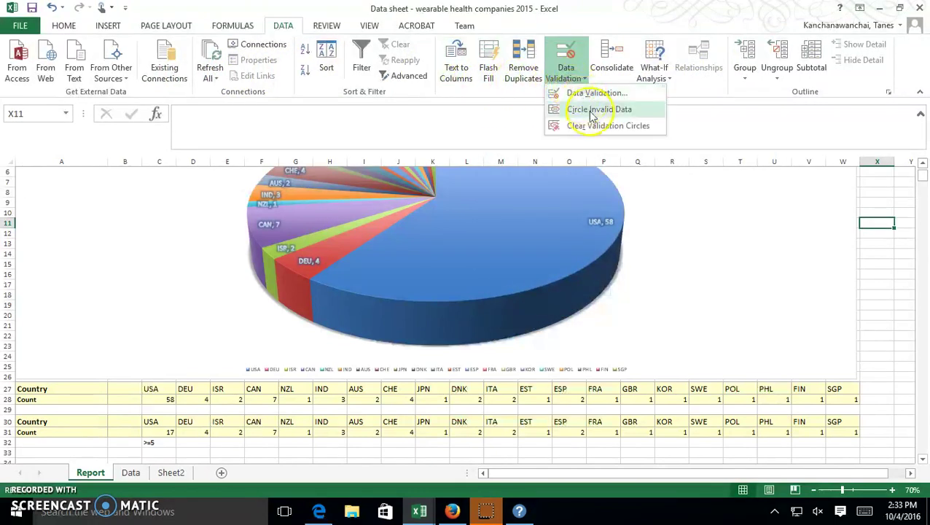
left_click(599, 93)
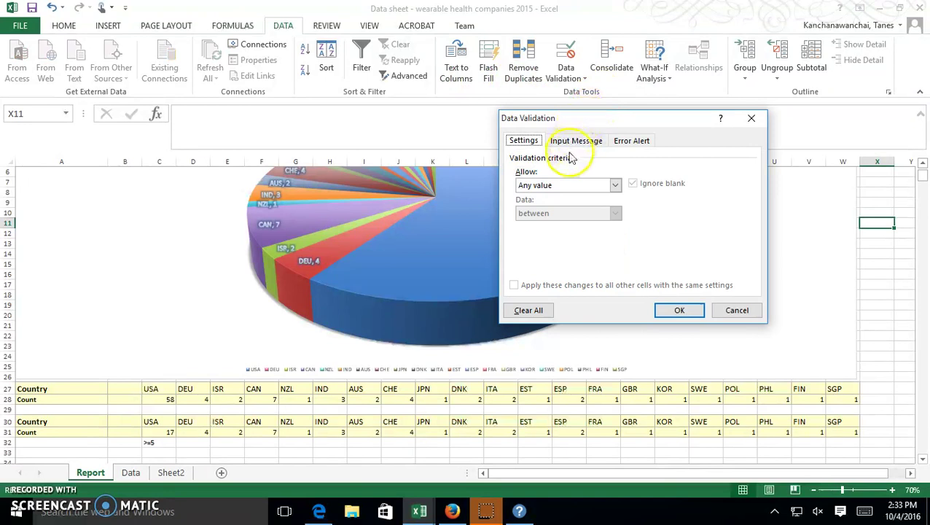
left_click(615, 185)
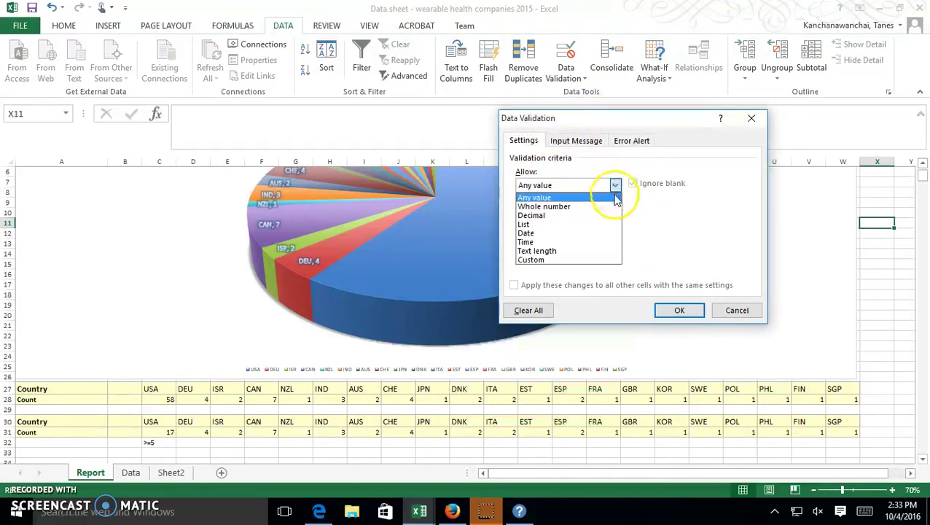
left_click(599, 261)
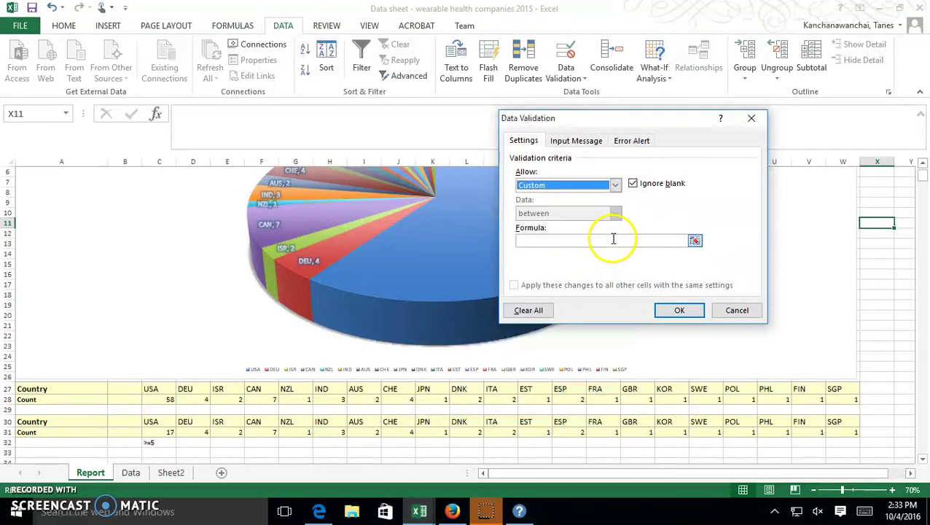
left_click(695, 240)
left_click(758, 137)
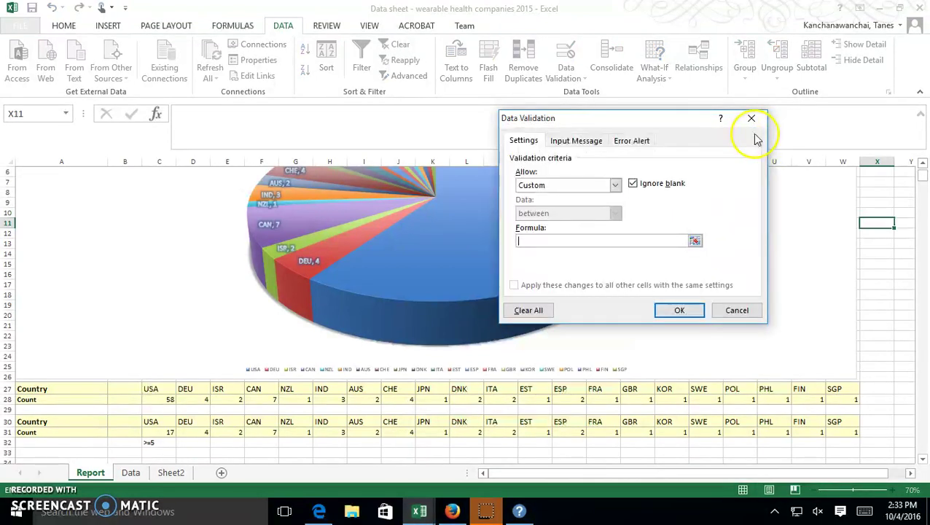
Apply a List data validation to cell W7 with the range Y3:Y7 as its source.
left_click(614, 184)
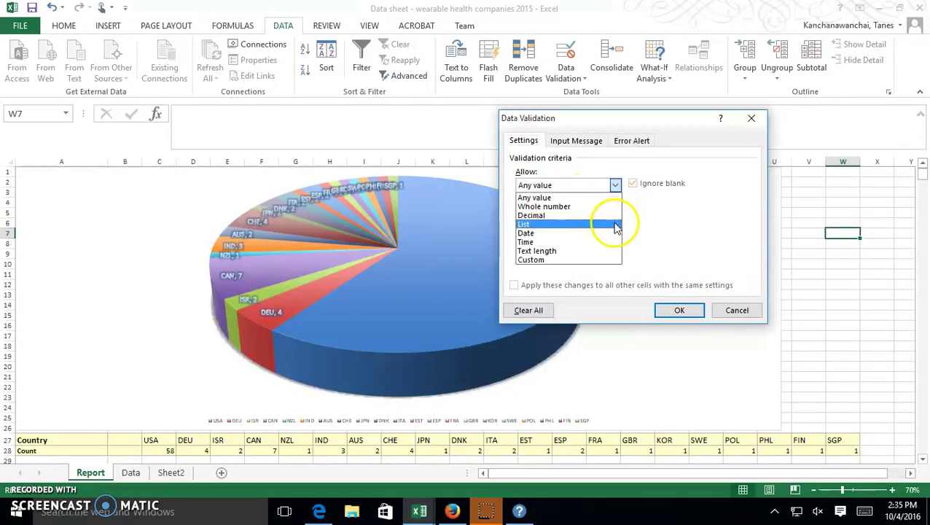
left_click(616, 224)
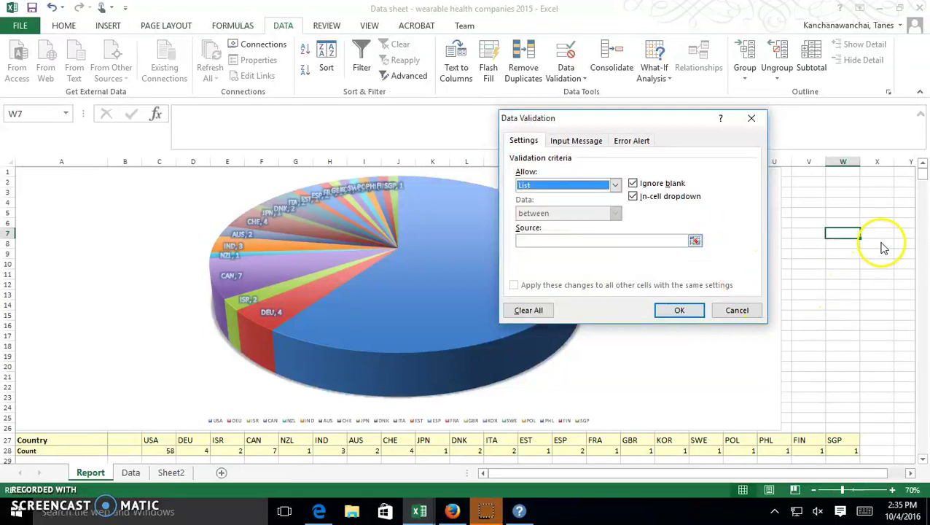
left_click(697, 243)
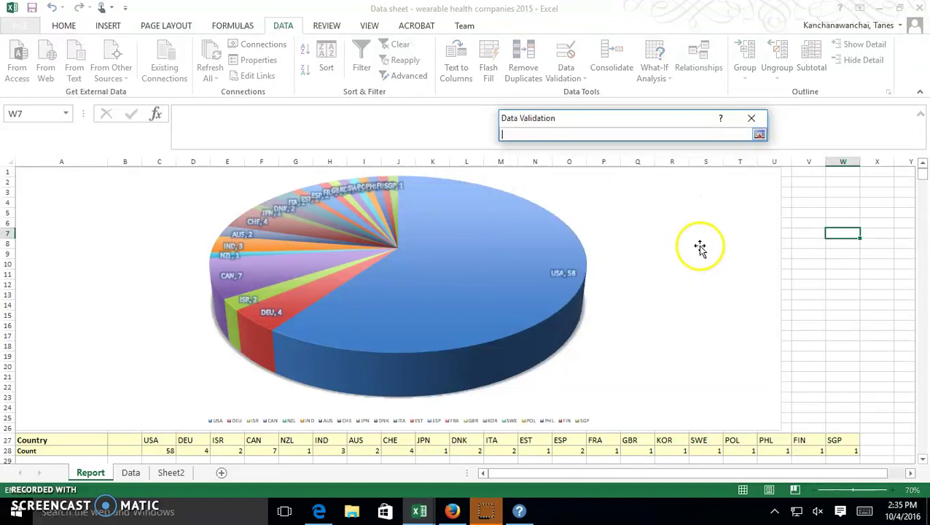
left_click(759, 132)
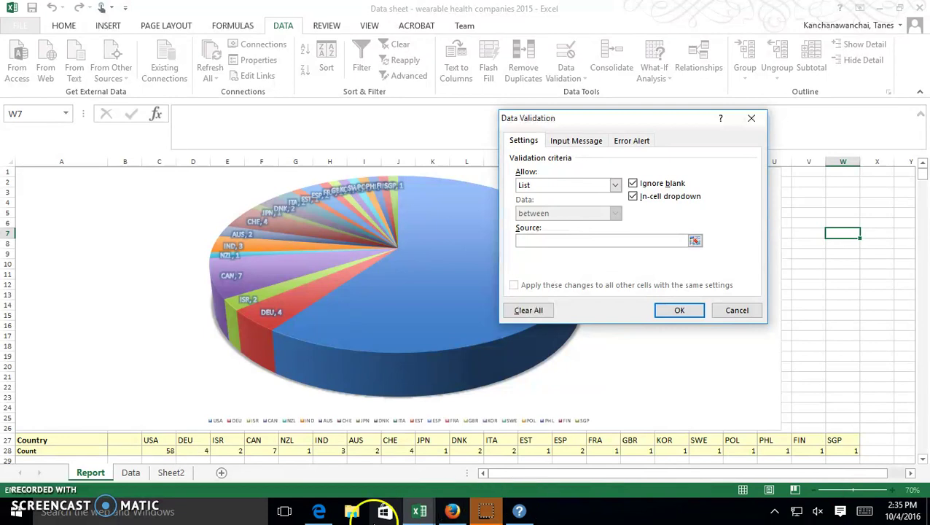
left_click_drag(597, 477, 645, 475)
left_click(822, 195)
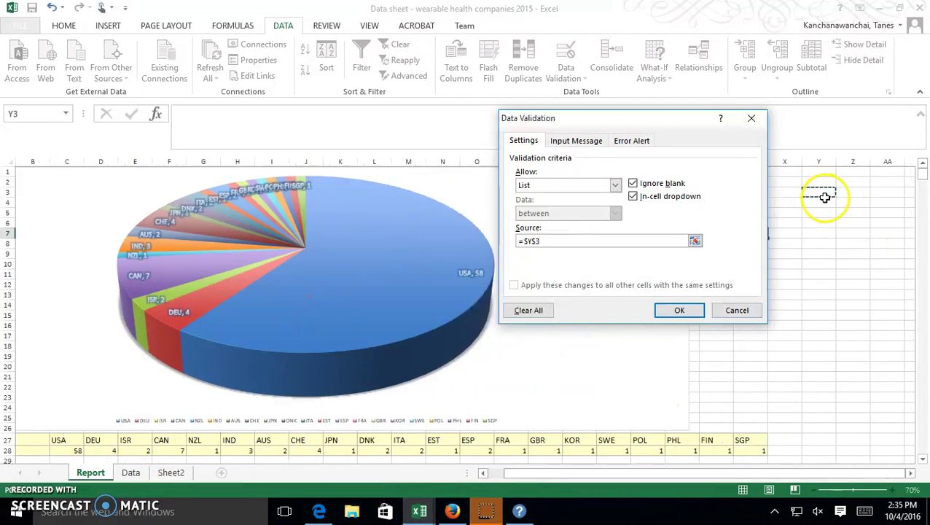
left_click_drag(825, 195, 825, 192)
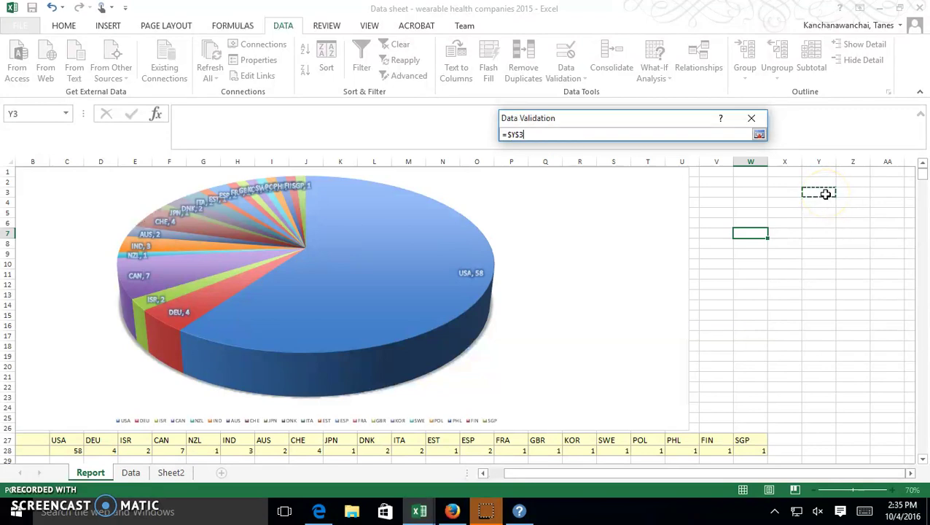
left_click_drag(830, 203, 836, 233)
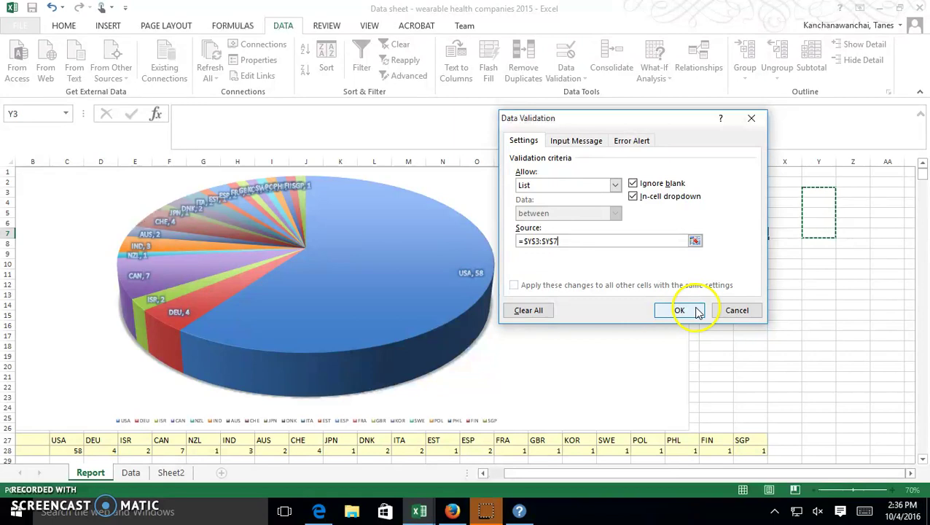
left_click(679, 310)
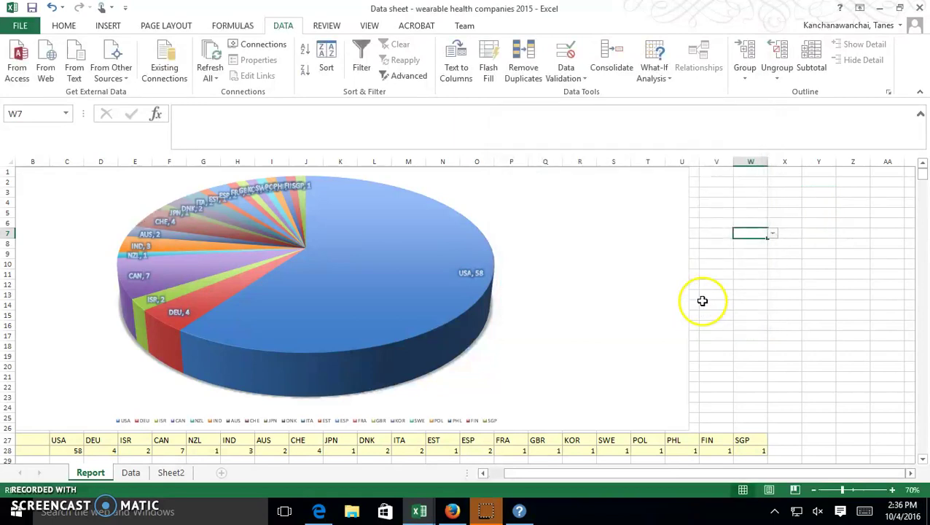
left_click(820, 194)
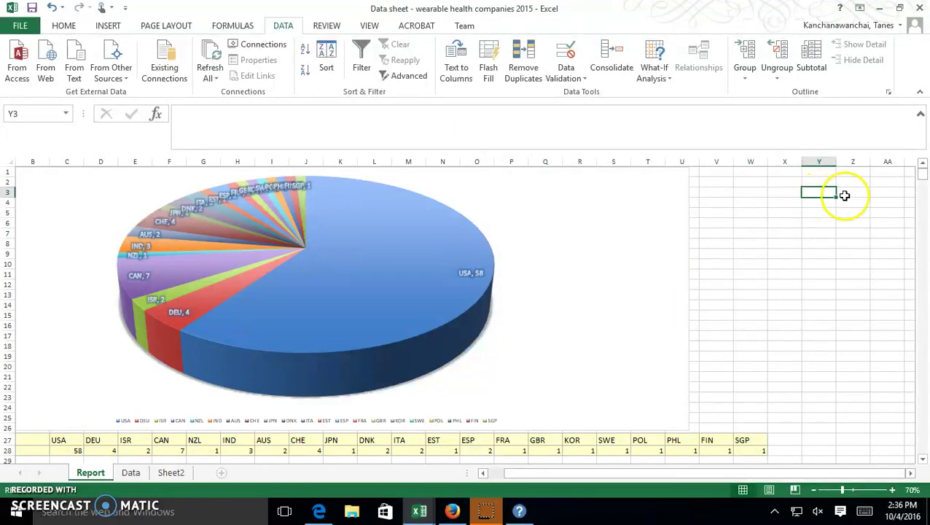
left_click(761, 232)
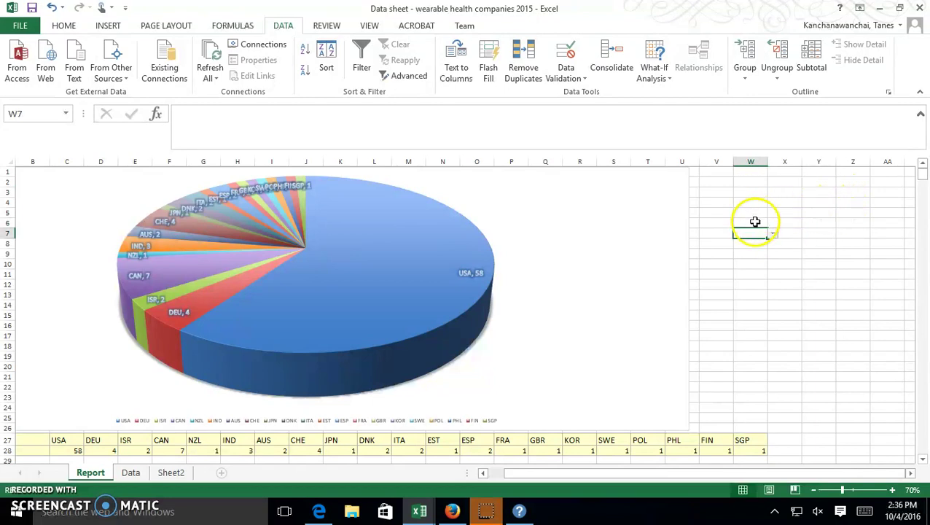
left_click(756, 222)
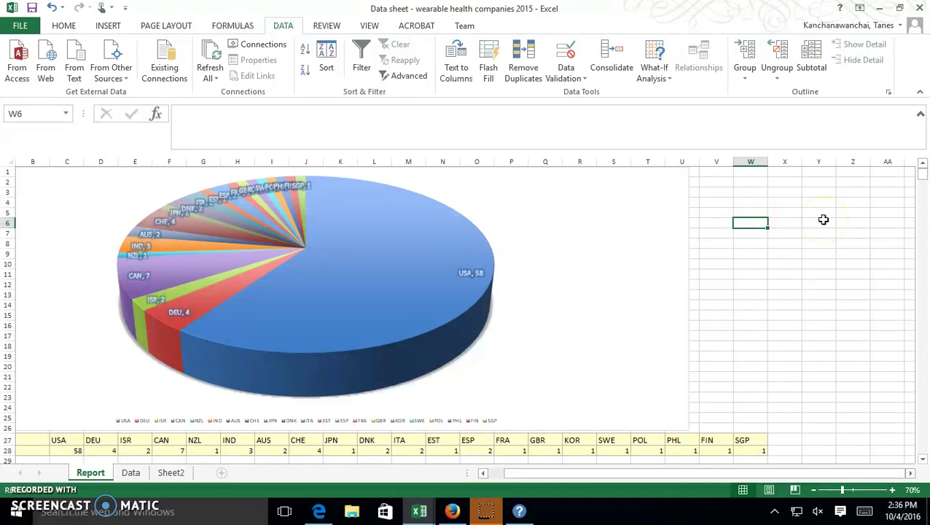
Label cell W6 above the drop-down cell with the text Select Scores.
type("Select S")
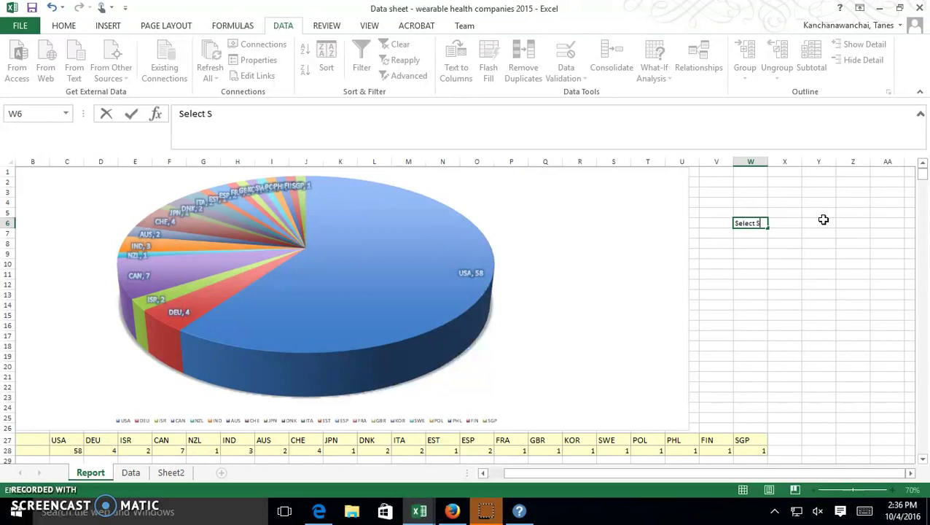
type("cores")
key("Return")
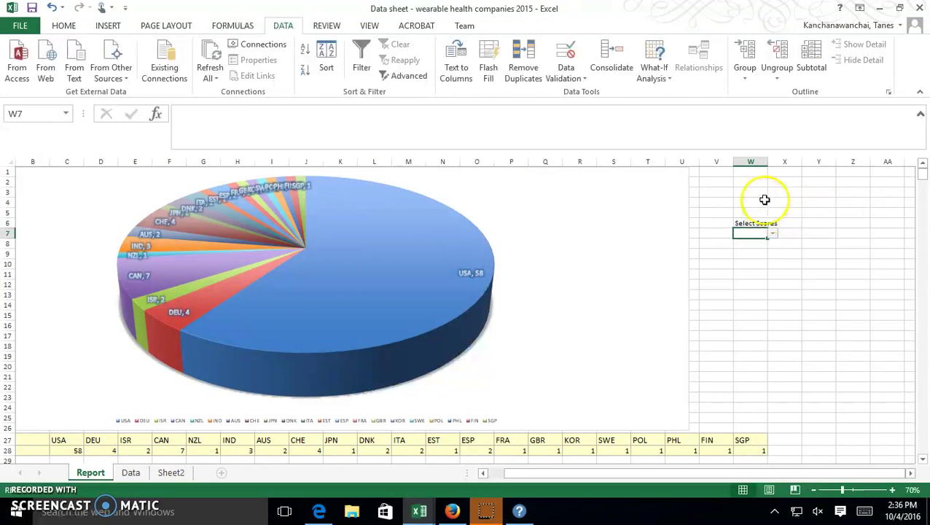
Apply the Good cell style to the label and drop-down cells W6:W7.
left_click_drag(751, 223, 758, 234)
left_click(66, 25)
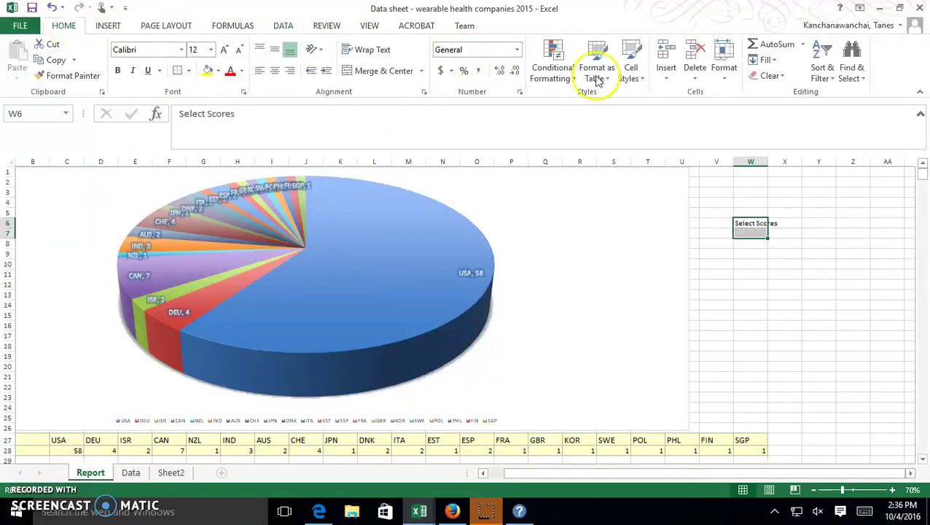
left_click(632, 76)
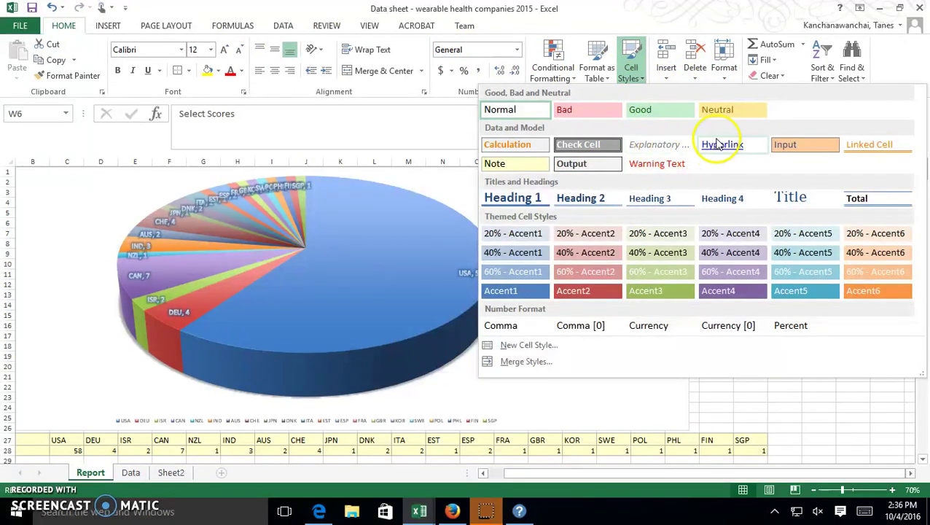
left_click(659, 110)
left_click(770, 164)
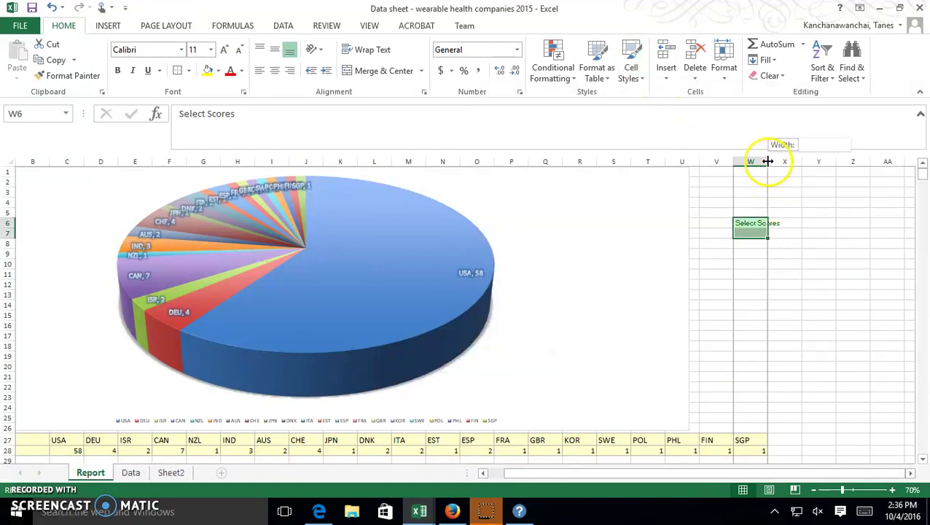
left_click(780, 264)
Move cells W6:W7 to X6:X7 and fit the width of column X to the label.
left_click_drag(760, 222, 757, 229)
key("ctrl+c")
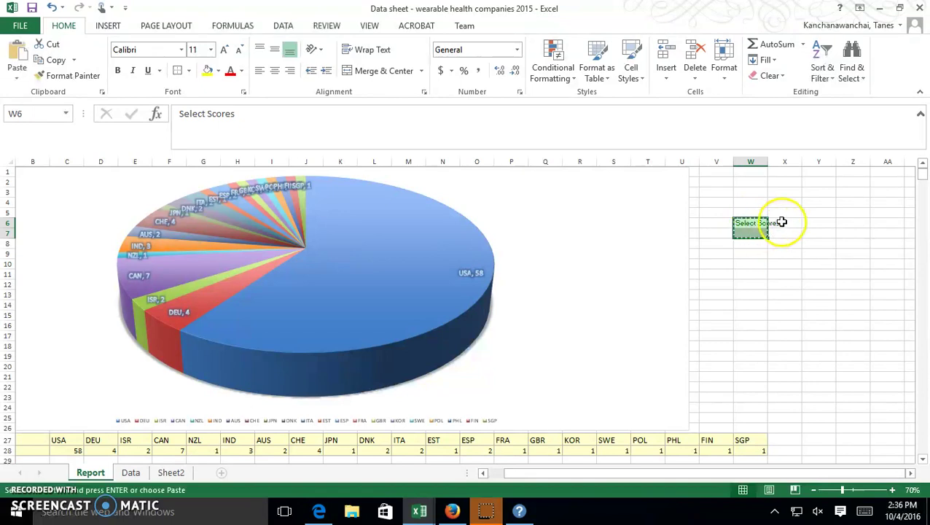
left_click(783, 223)
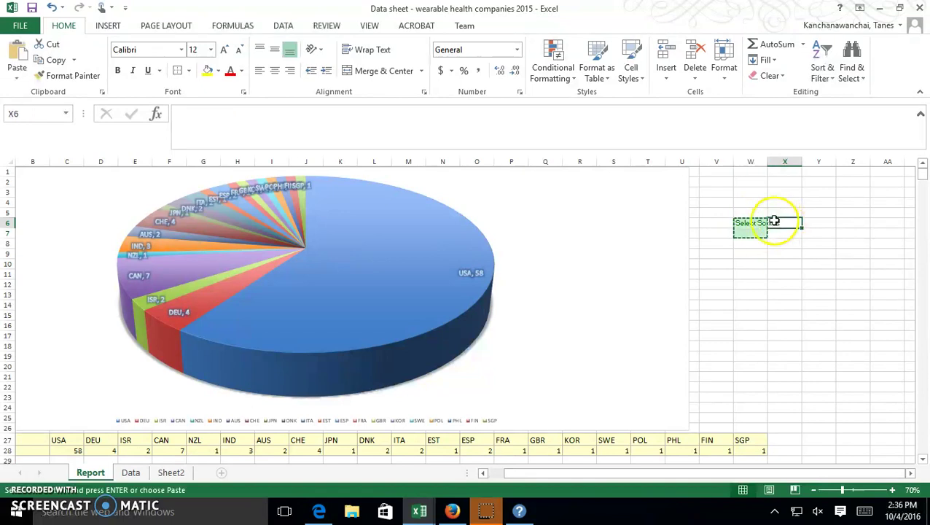
key("Return")
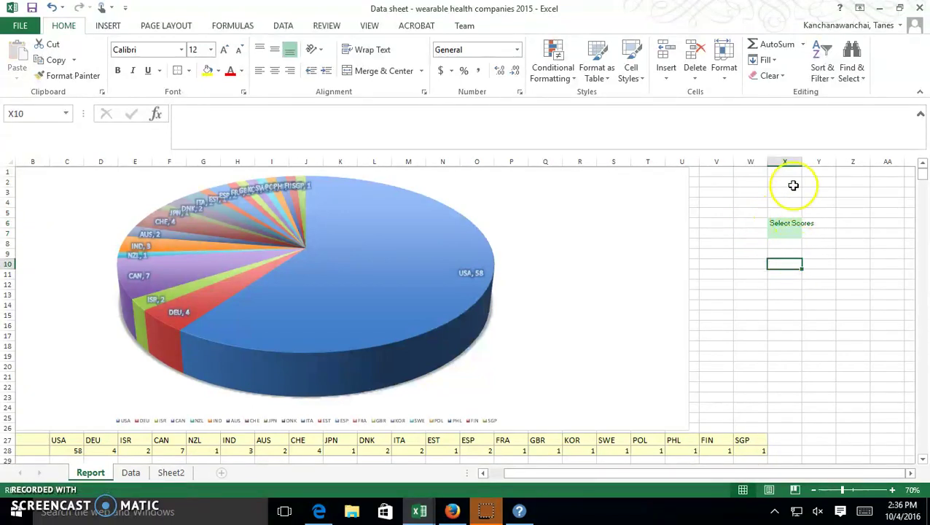
double_click(802, 161)
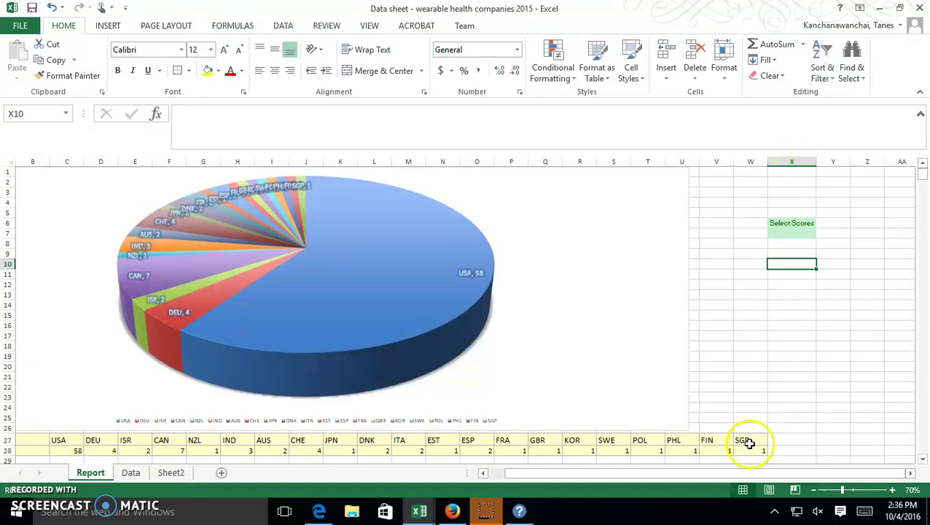
left_click(784, 232)
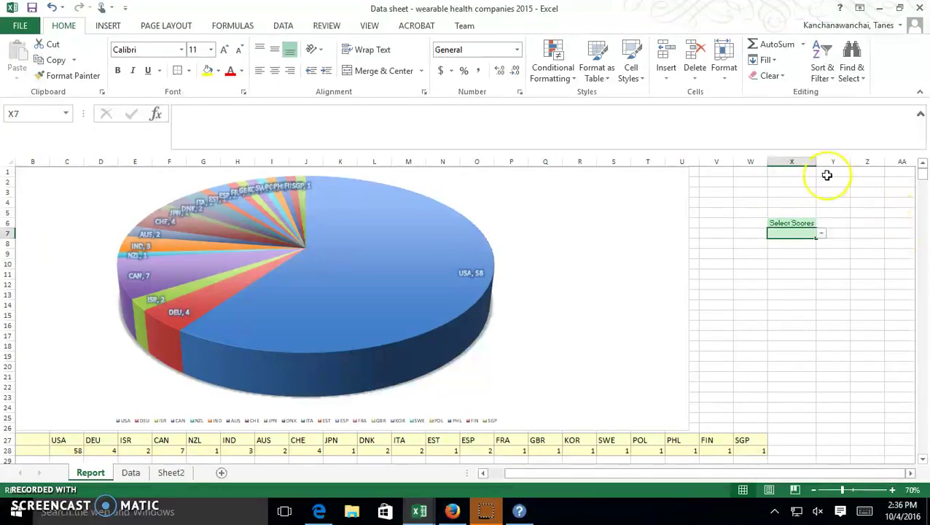
Apply the Check Cell style to the Select Scores label in X6 and refit the width of column X.
left_click(789, 222)
left_click(106, 25)
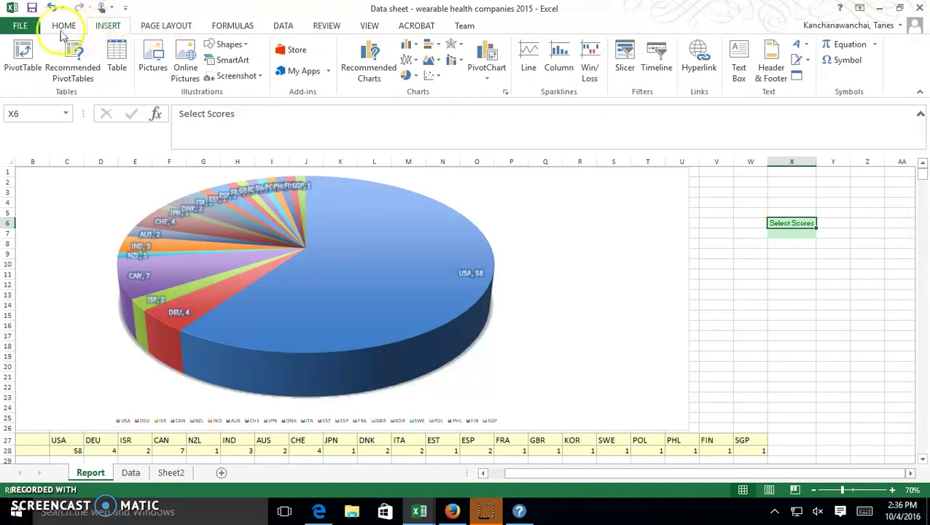
left_click(65, 24)
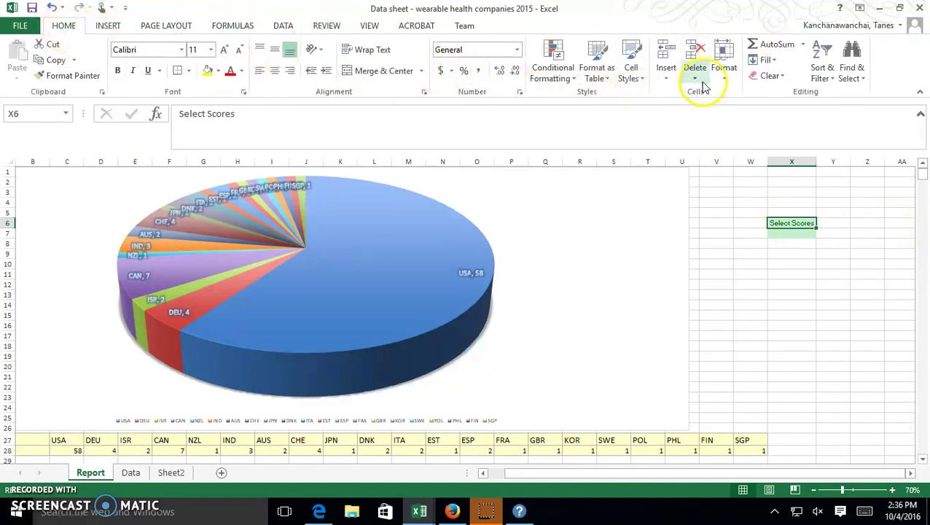
left_click(632, 71)
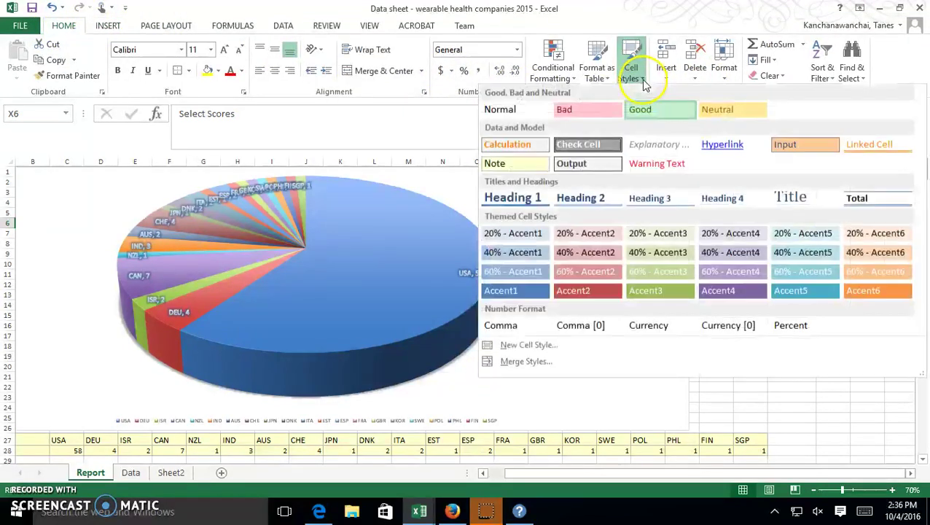
left_click(583, 145)
double_click(815, 162)
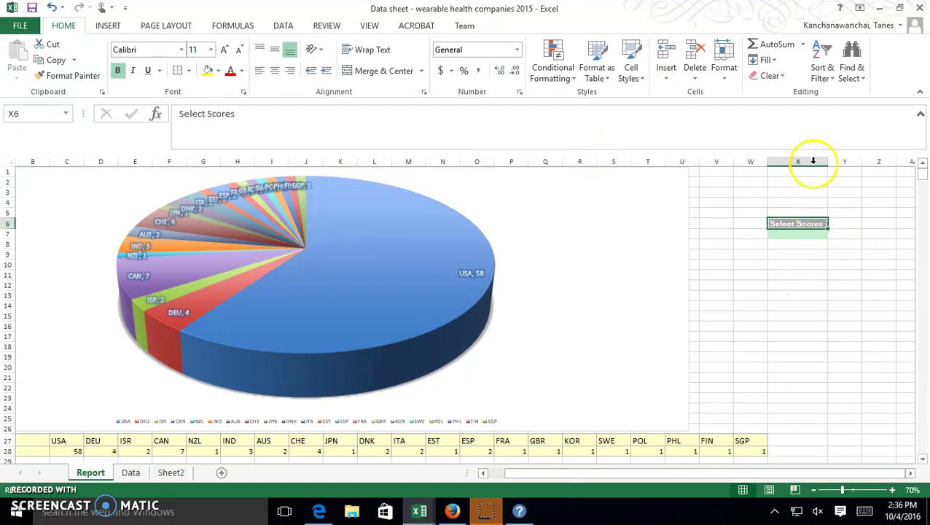
Increase the font size of the label in X6 to 18 and widen column X to fit it.
left_click(225, 51)
left_click(226, 52)
left_click(225, 51)
left_click(224, 52)
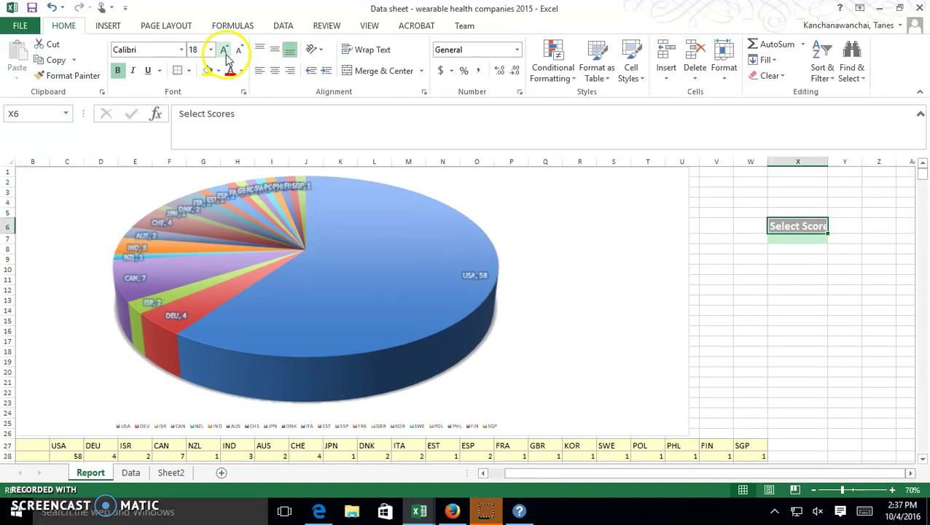
left_click_drag(830, 163, 839, 162)
Apply the Note cell style to the drop-down cell X7.
left_click(818, 241)
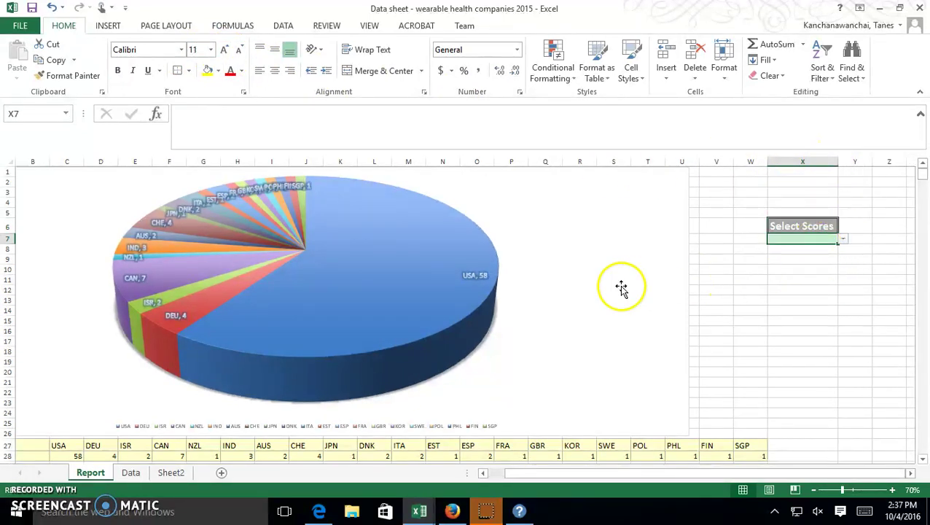
left_click(631, 65)
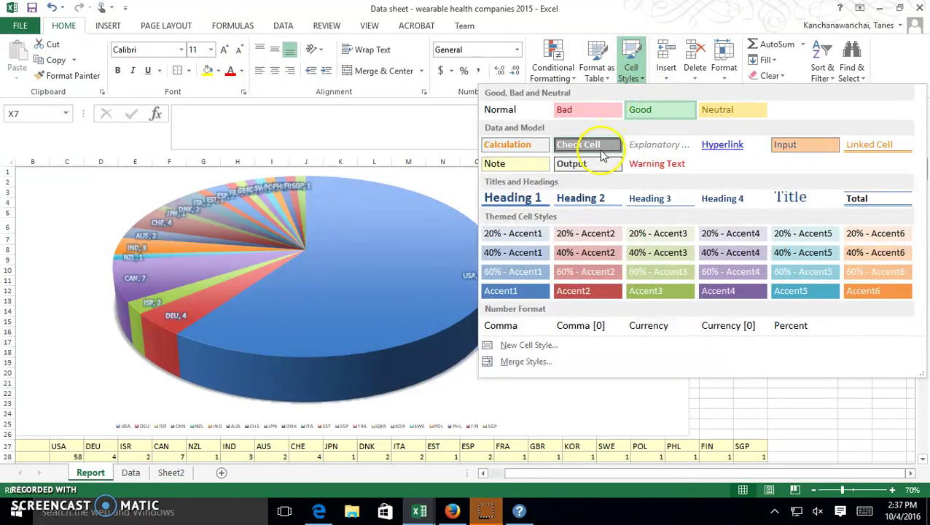
left_click(536, 162)
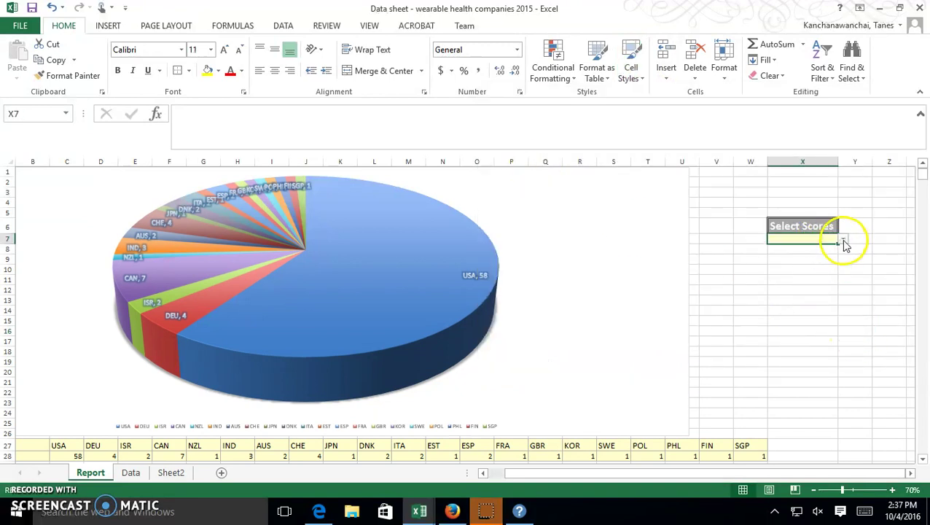
Enter >=5 in cell Y3 as the first item of the drop-down's source list.
left_click(851, 203)
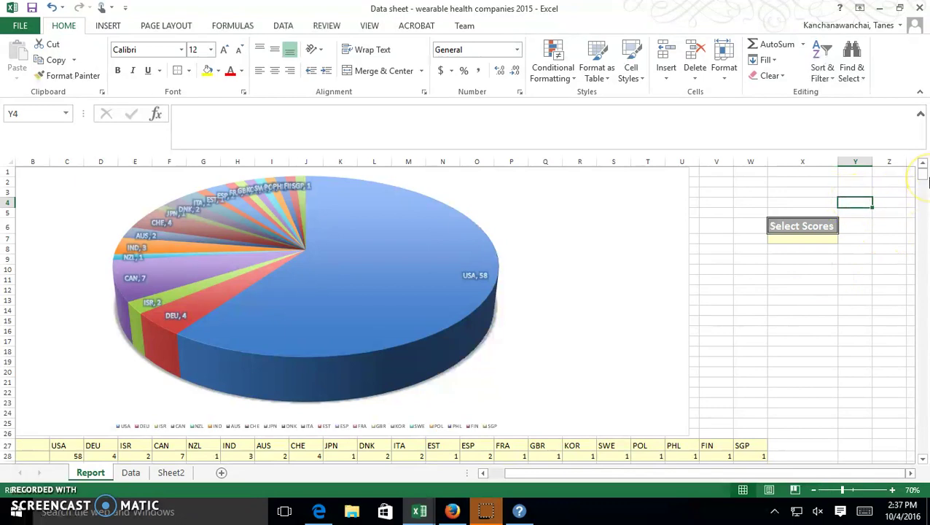
key("Up")
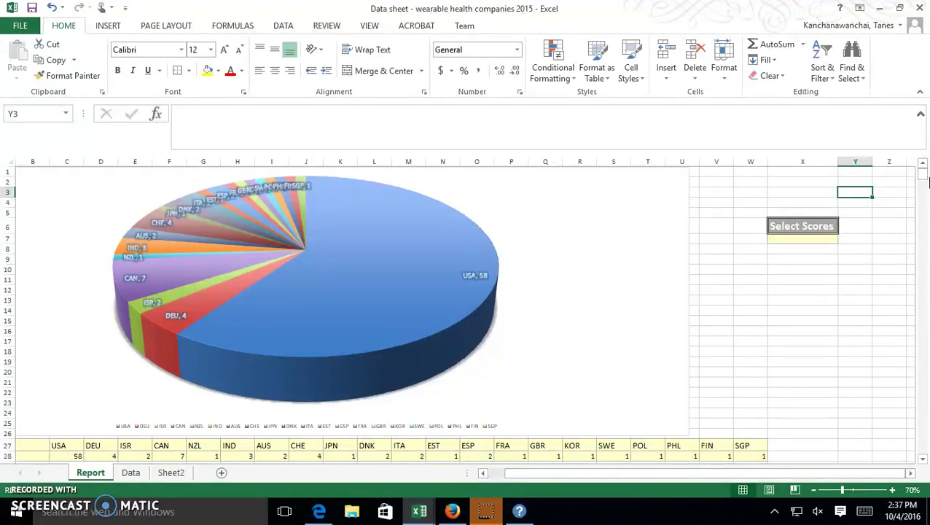
type(">=5")
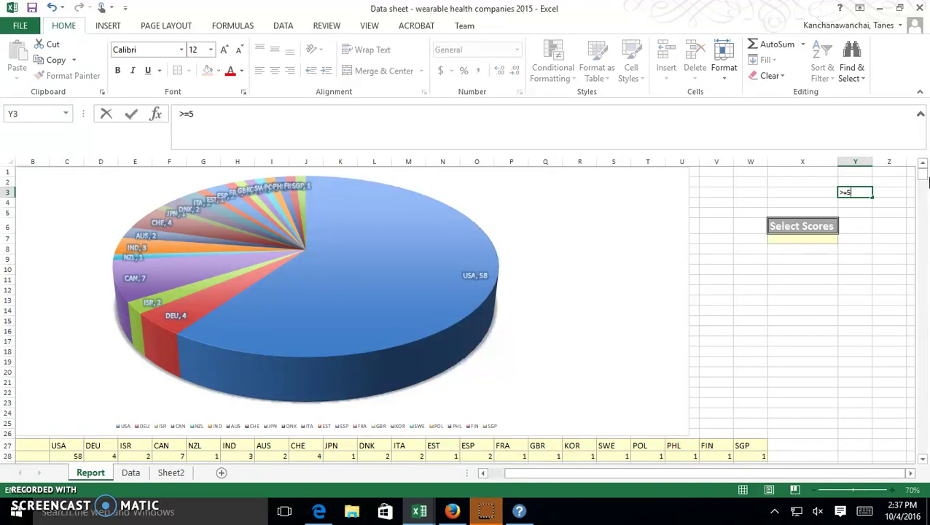
key("Return")
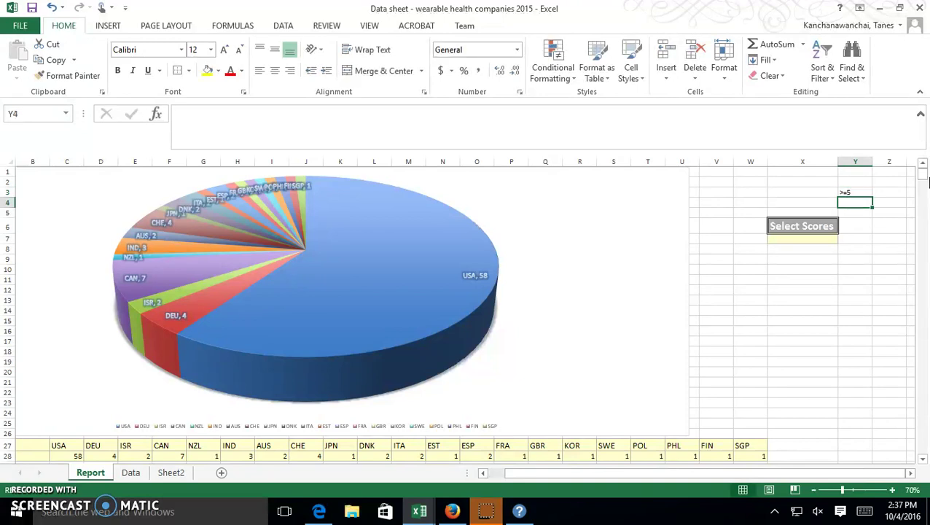
Enter the criterion >=4 in cell Y4 as the second item of the drop-down's source list.
key("Down")
key("Down")
key("Up")
key("Up")
type(">")
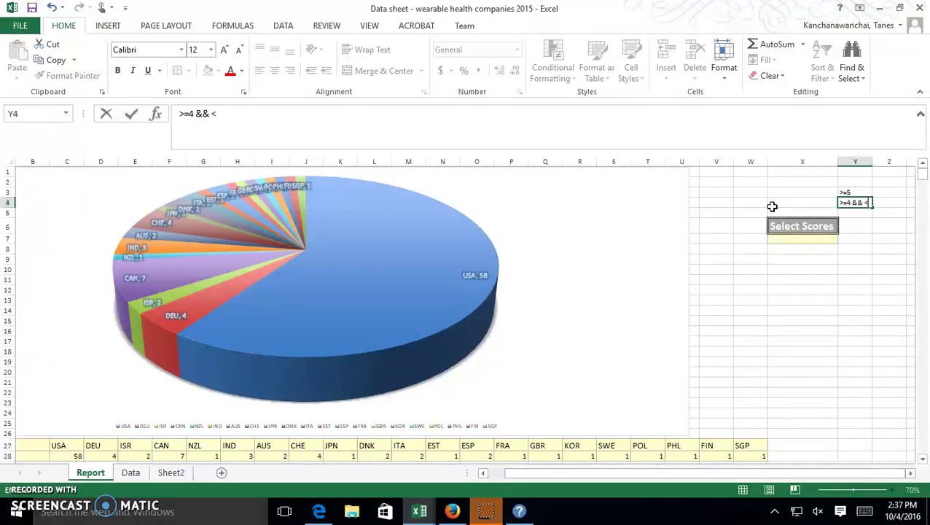
key("Return")
key("Up")
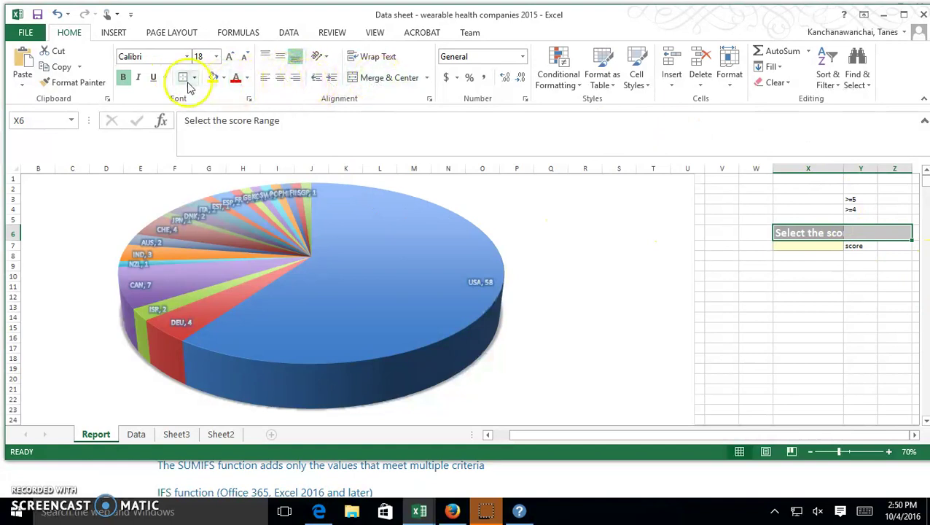
Merge and center the Select the score Range heading across cells X6:Z6.
left_click(361, 79)
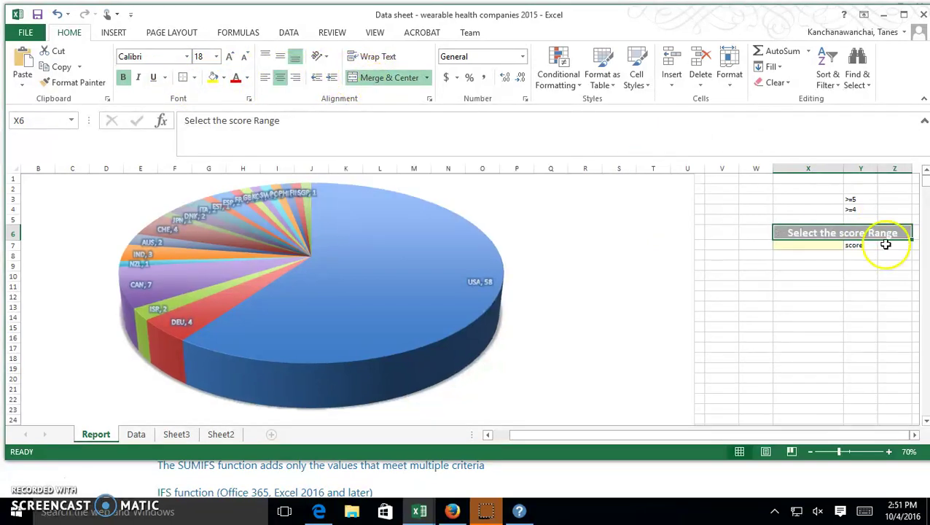
left_click(849, 264)
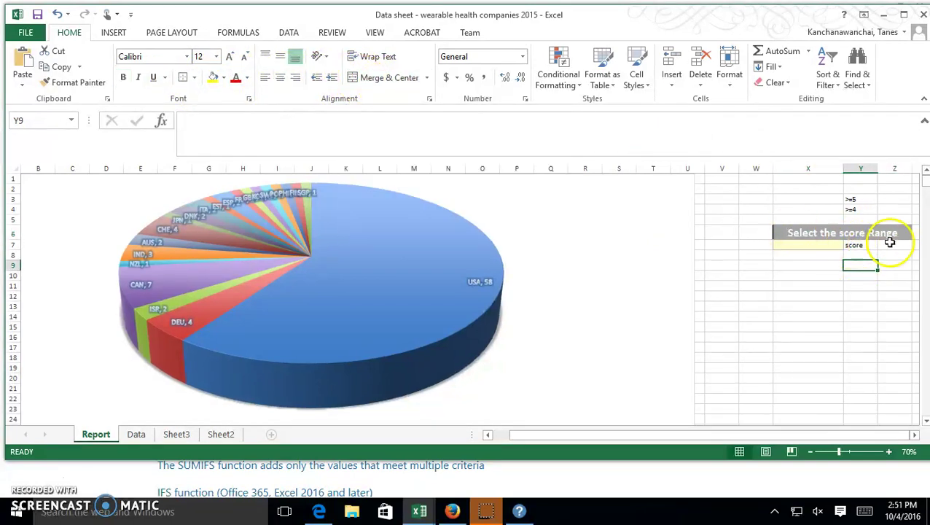
left_click(873, 247)
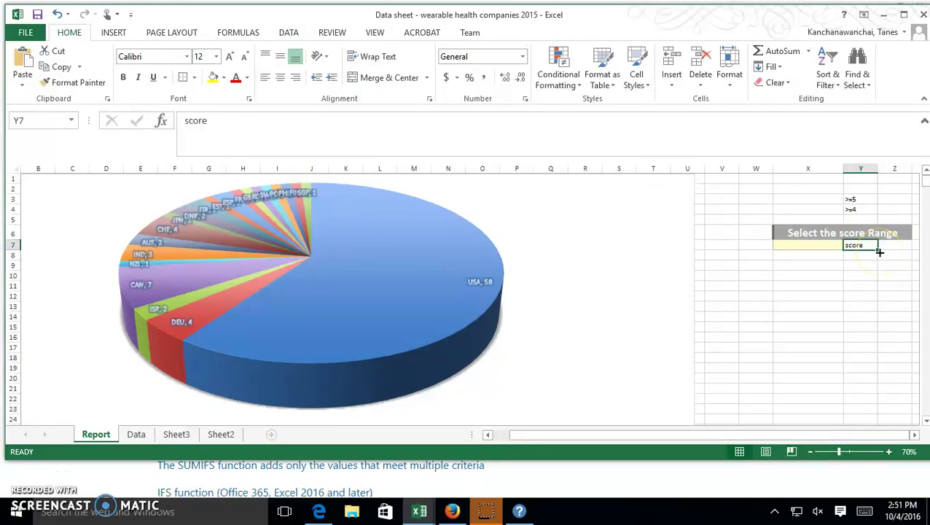
Choose >=5 from the drop-down list in cell X7.
left_click(813, 243)
left_click(848, 245)
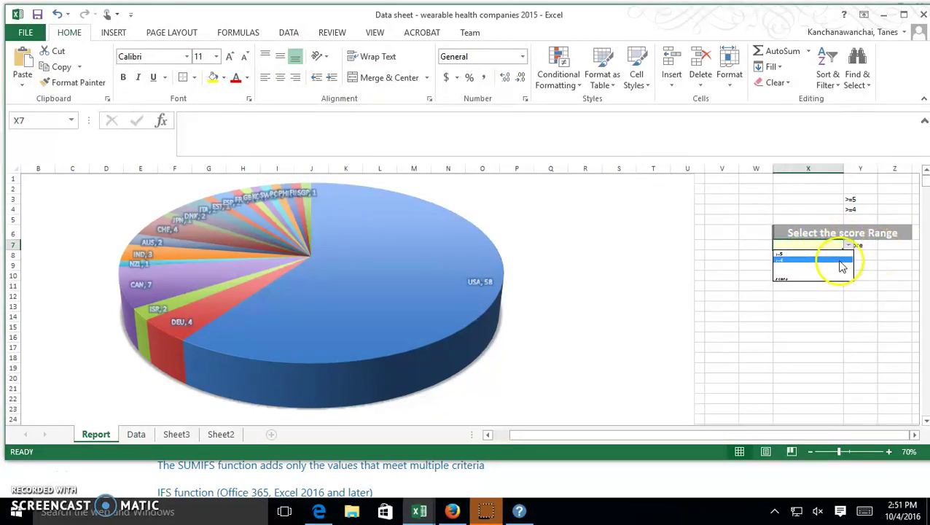
left_click(842, 255)
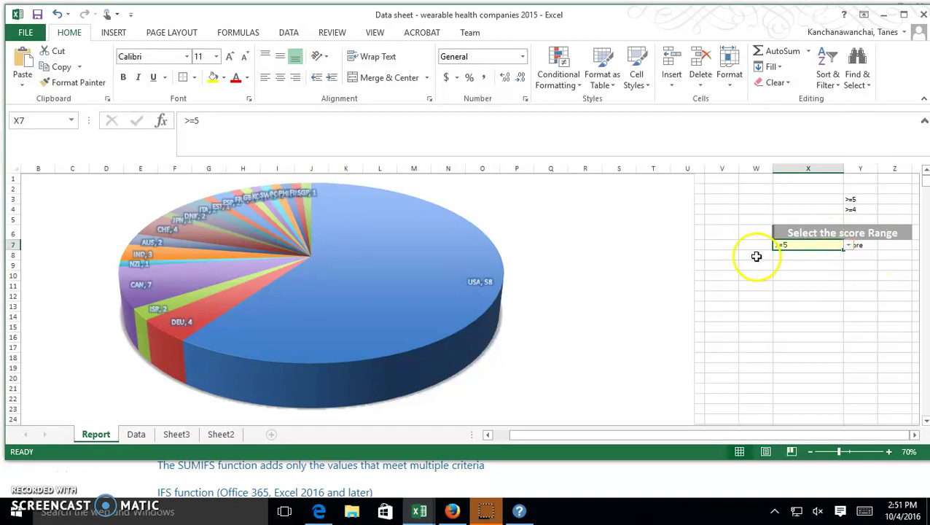
left_click(890, 245)
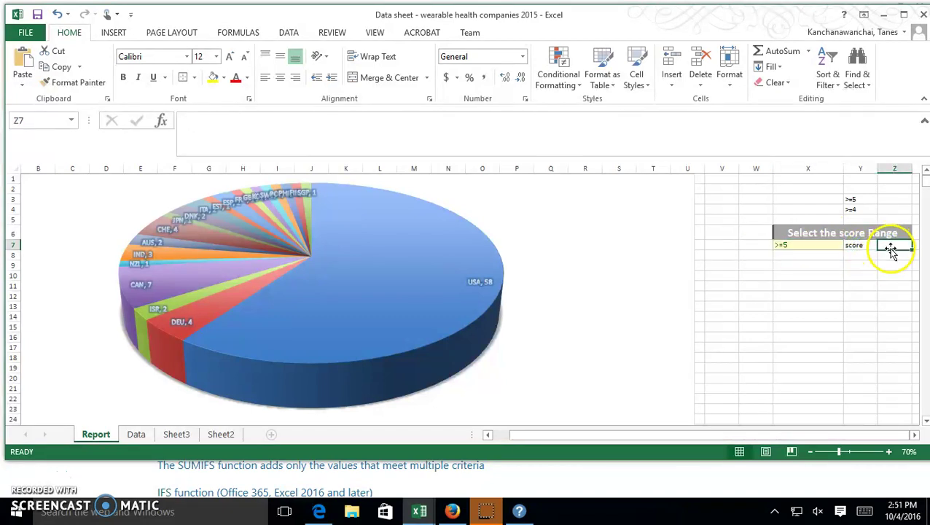
left_click(826, 248)
left_click(893, 250)
left_click(819, 245)
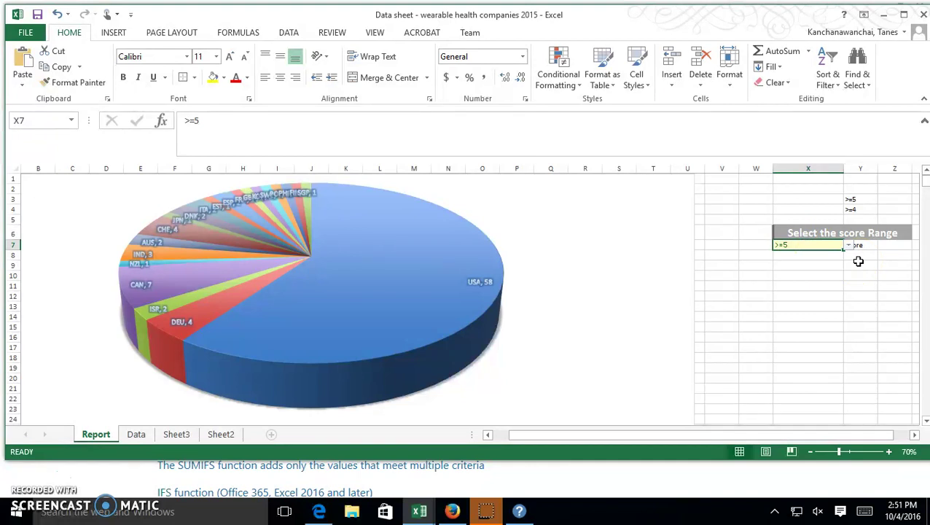
left_click(861, 245)
left_click(883, 245)
left_click(882, 435)
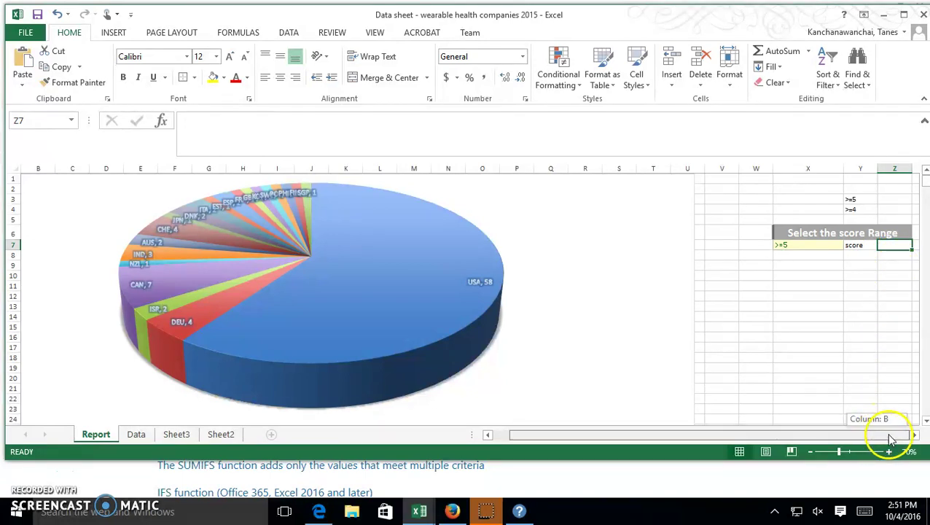
Enter the upper limit <6 in cell Z3 beside the >=5 criterion.
left_click(894, 199)
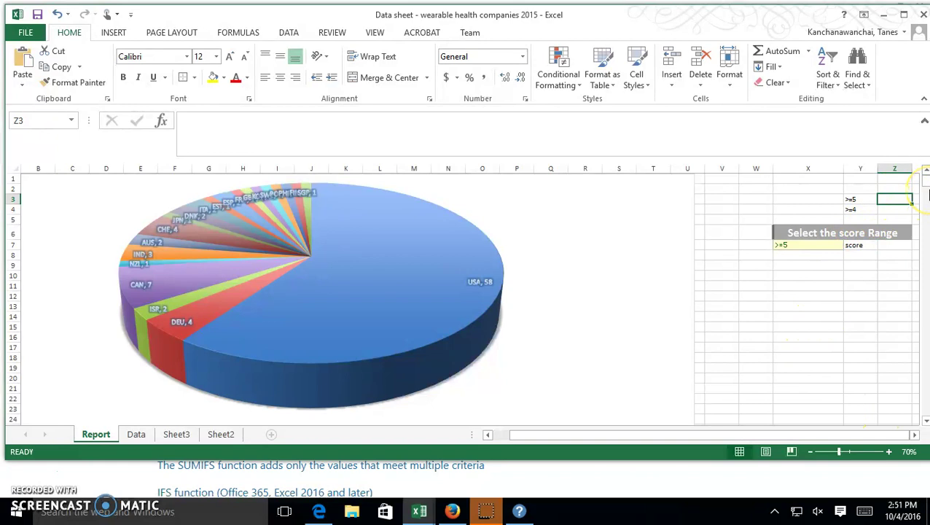
type("<6")
key("Return")
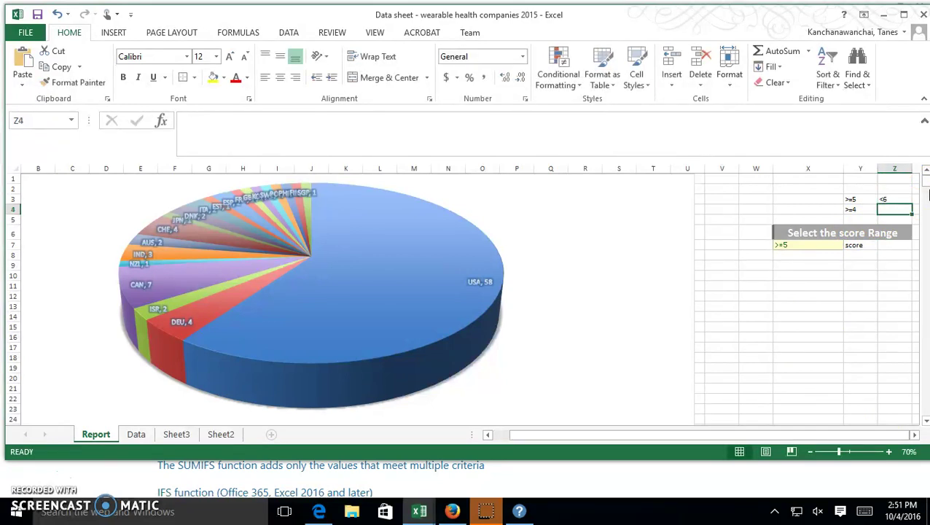
Move the Select the score Range heading and its drop-down row from X6:Z7 to V1:X2.
left_click_drag(813, 232, 880, 245)
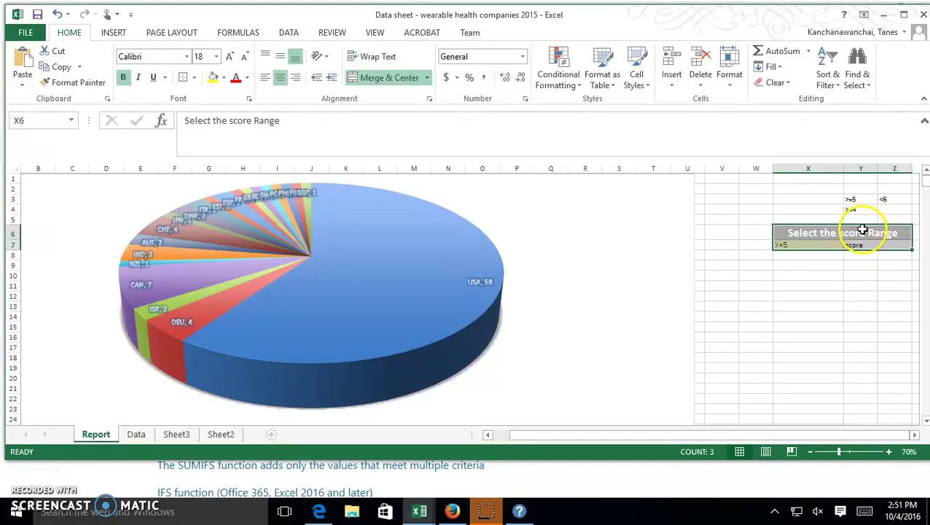
key("ctrl+c")
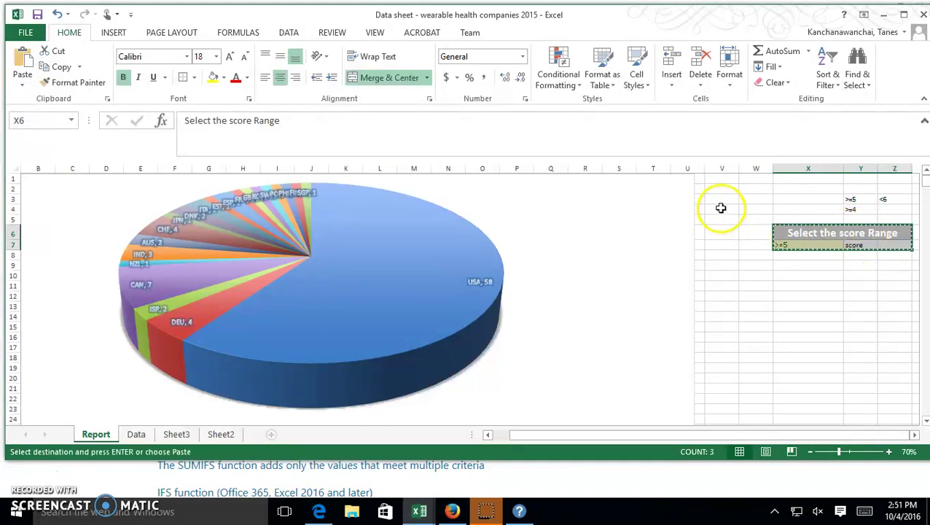
scroll(741, 277, "down", 2)
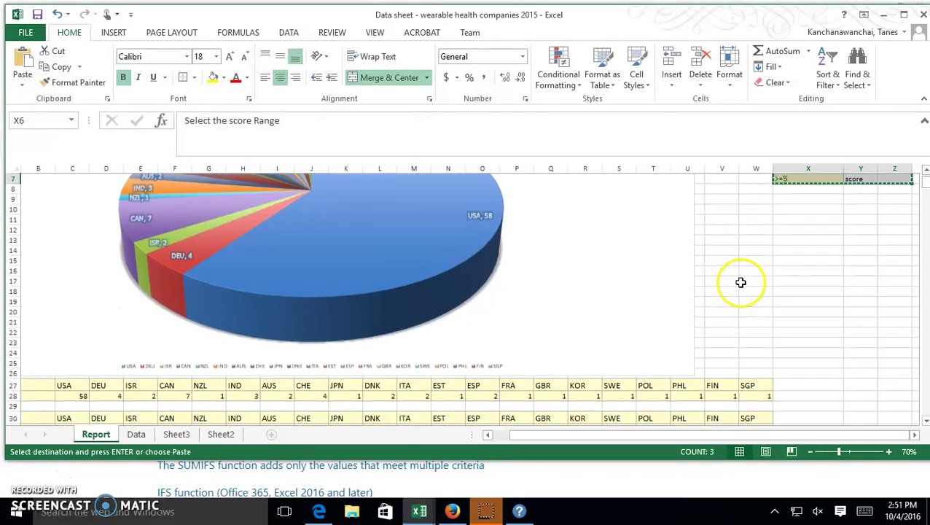
scroll(742, 284, "up", 2)
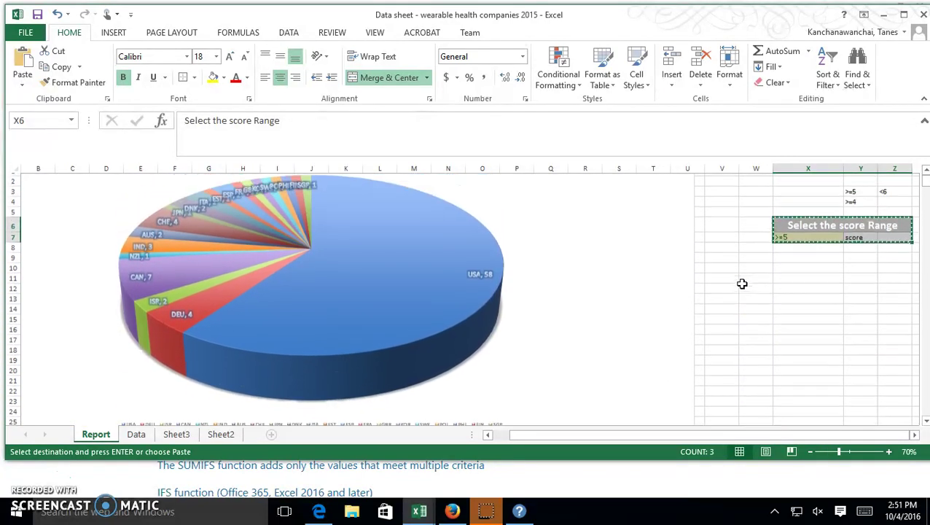
left_click(719, 178)
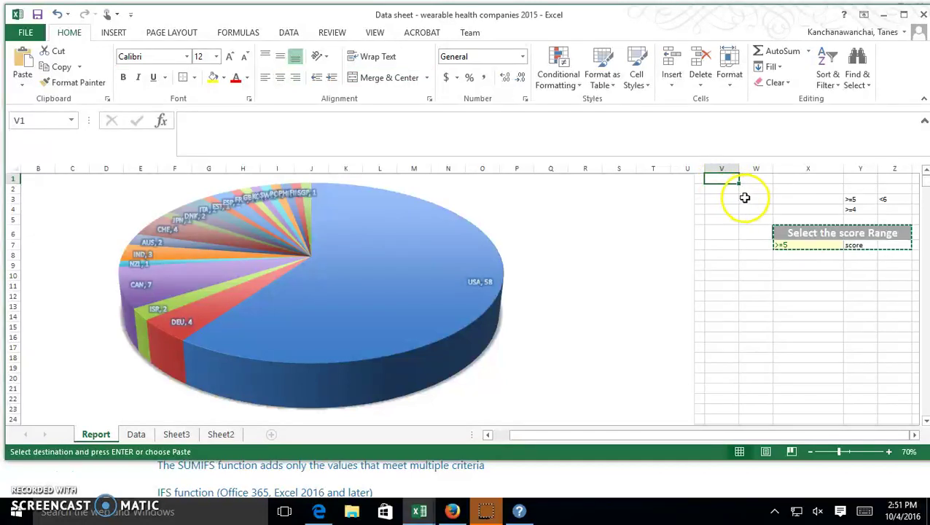
key("ctrl+v")
left_click(811, 235)
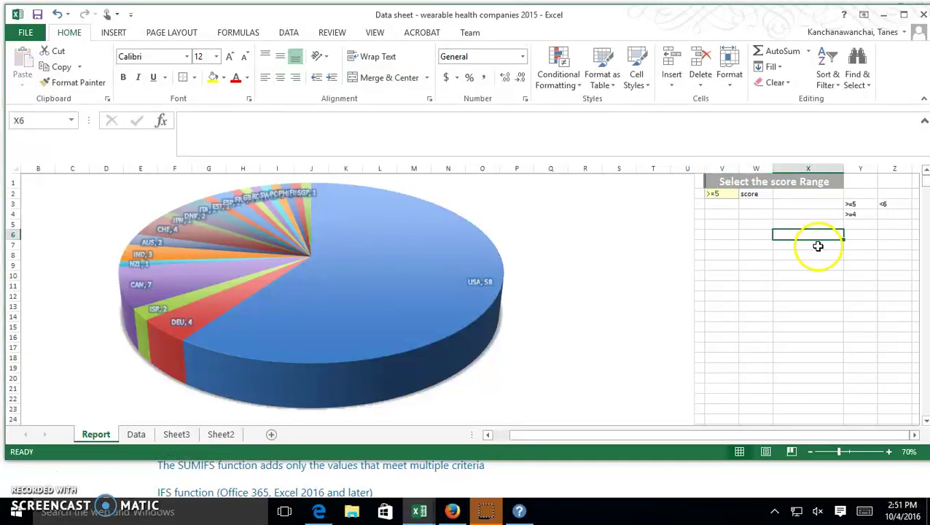
Enter the upper limit <5 in cell Z4 beside the >=4 criterion.
left_click(822, 196)
left_click(859, 205)
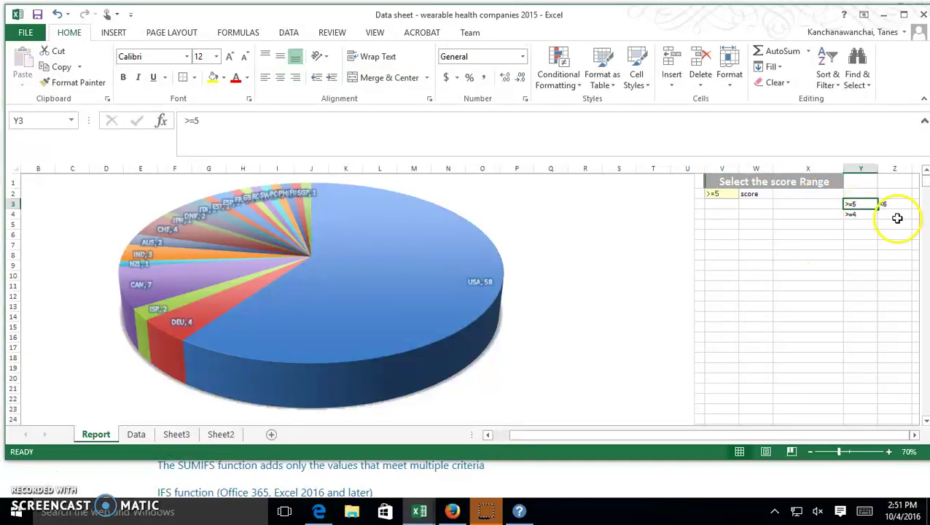
left_click(897, 216)
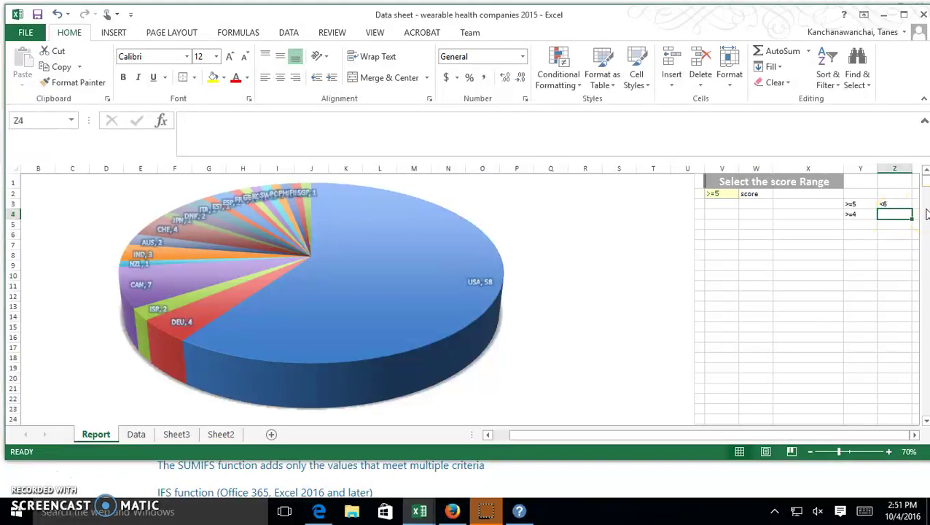
type("<5")
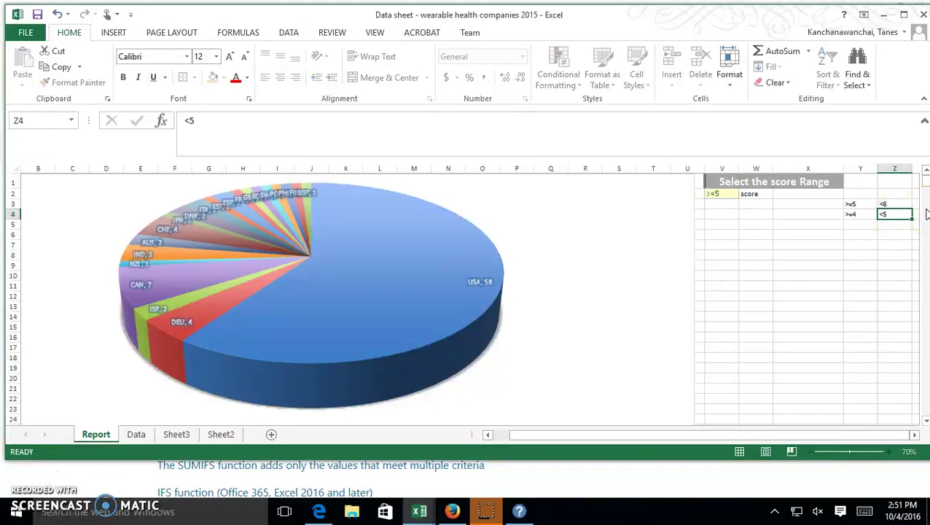
key("Return")
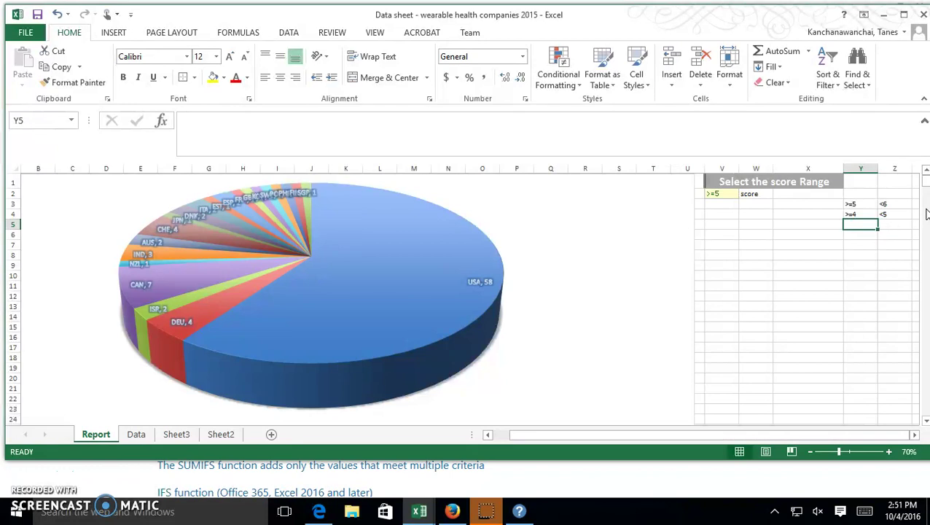
Add the third score range with >=3 in cell Y5 and <4 in cell Z5.
type(">=3")
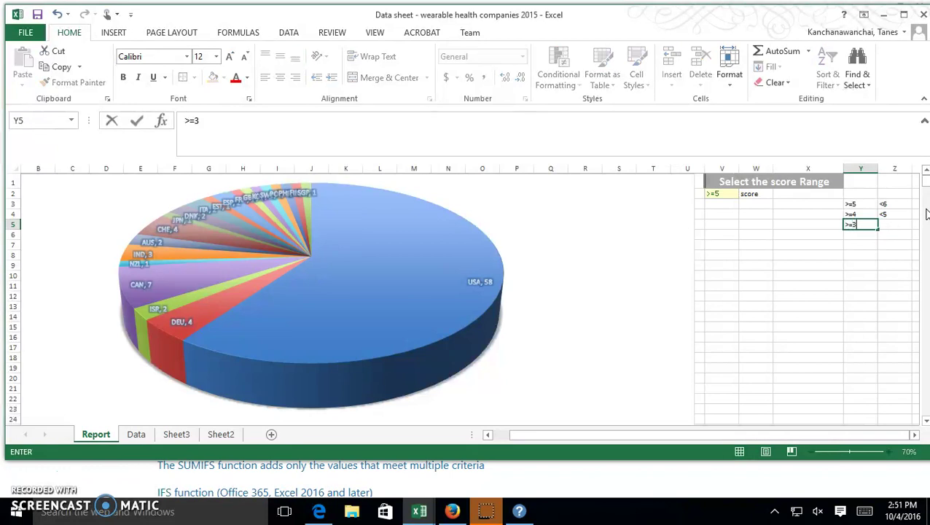
key("Tab")
type("<")
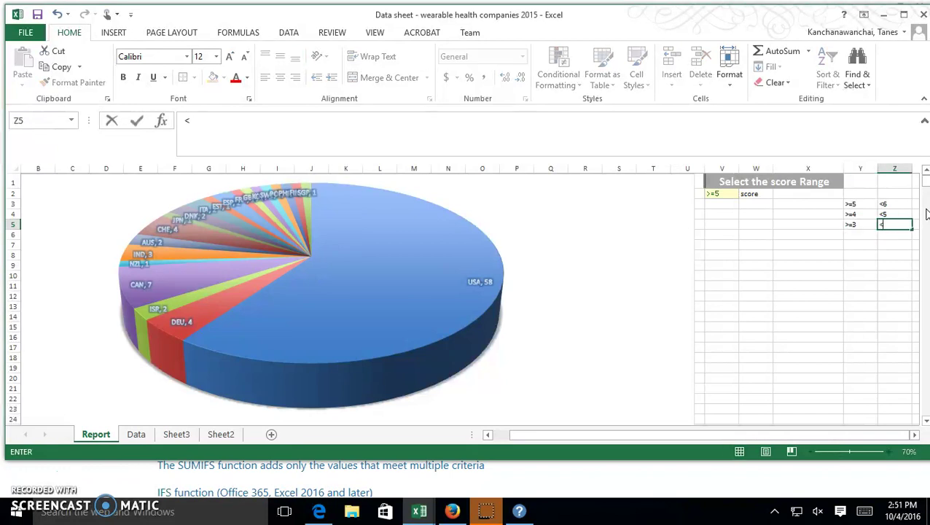
type("4")
key("Return")
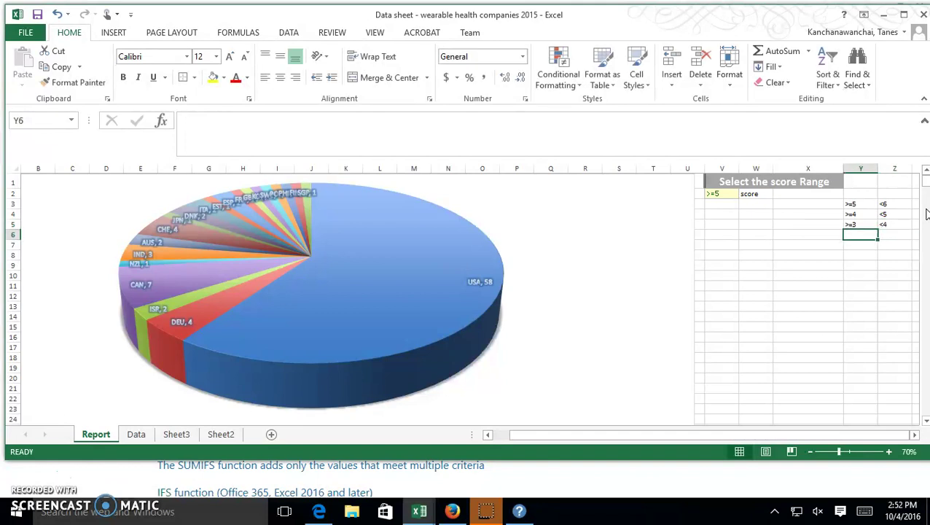
Add the fourth score range with >=2 in cell Y6 and <3 in cell Z6.
type(">")
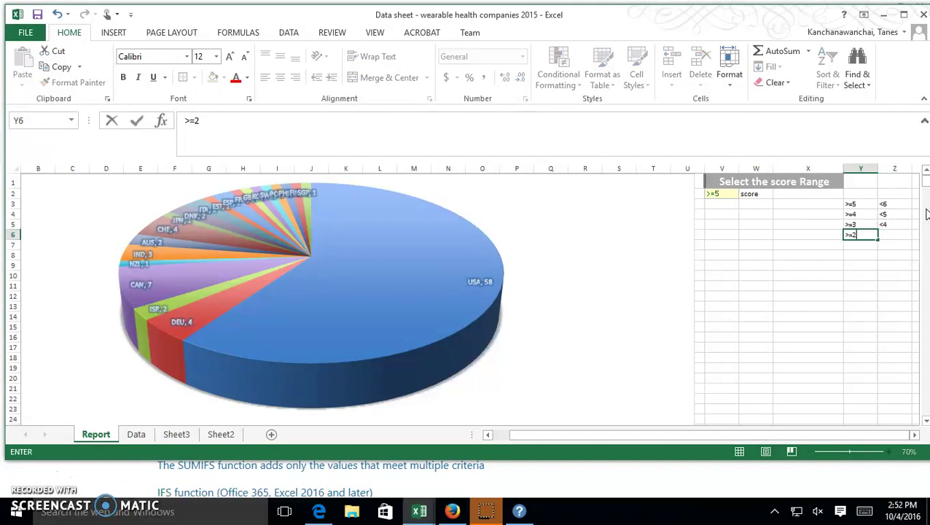
type("=2")
key("Tab")
type("<")
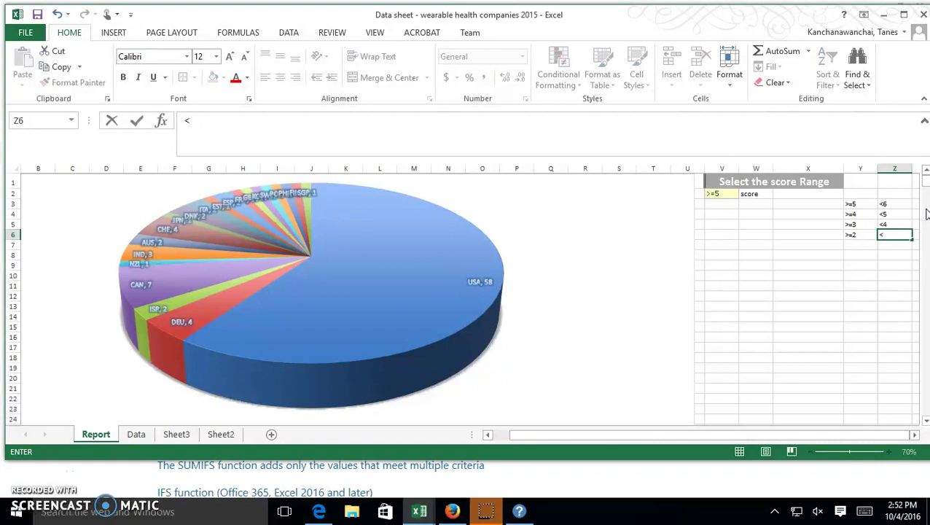
key("Return")
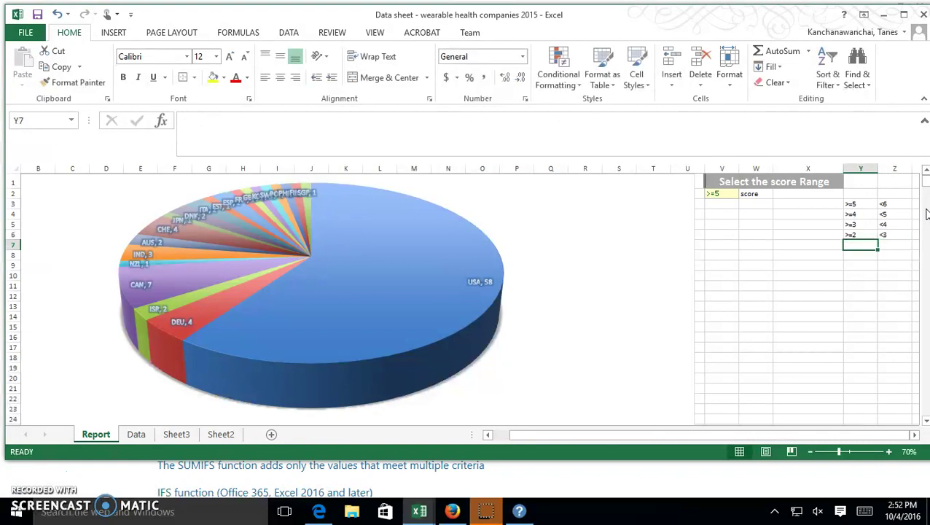
Add the fifth score range with >=1 in cell Y7 and <1 in cell Z7.
type(">=1")
key("Tab")
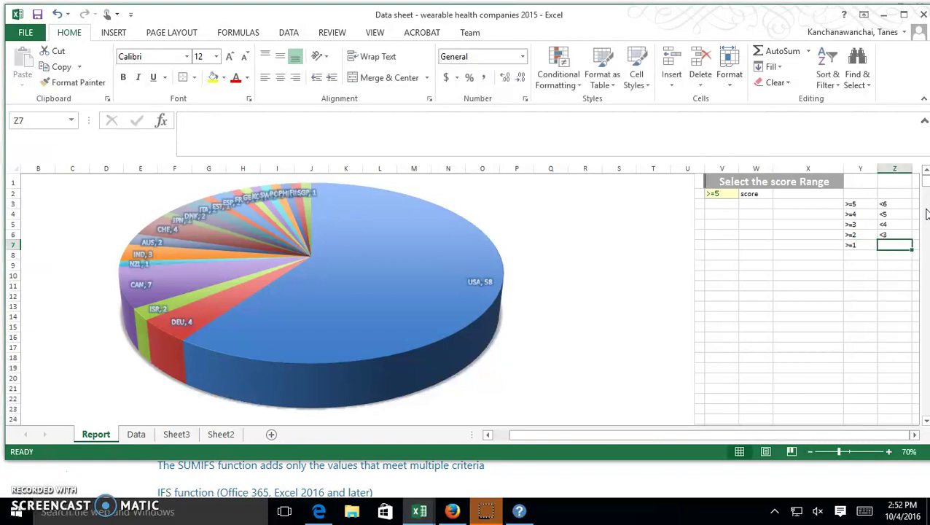
type("<1")
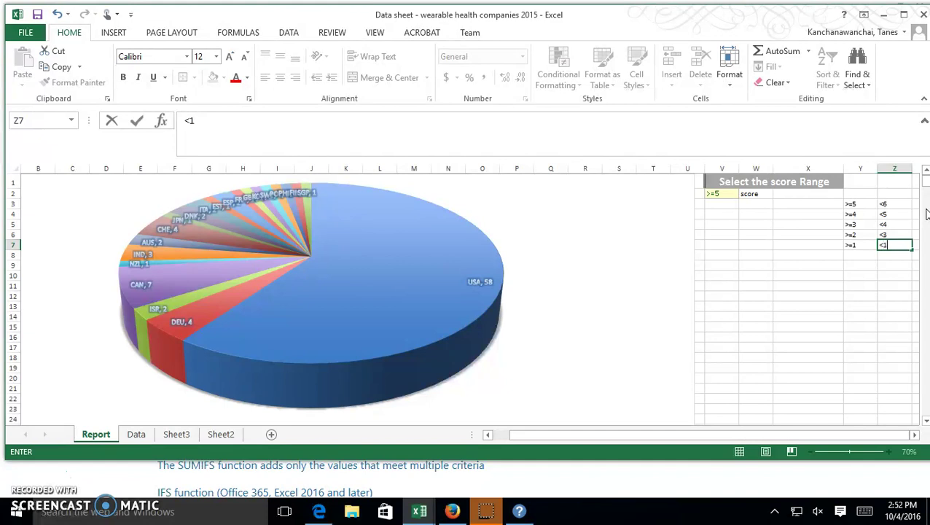
key("Return")
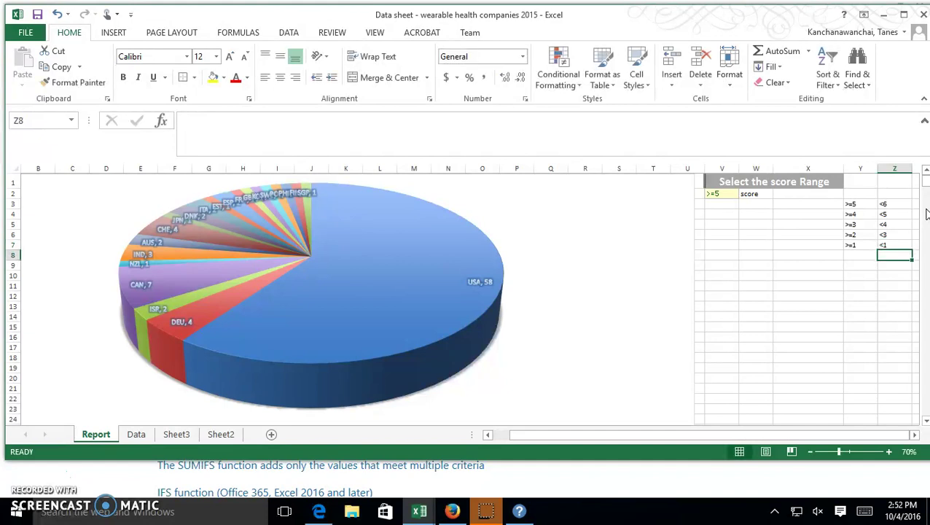
left_click(861, 257)
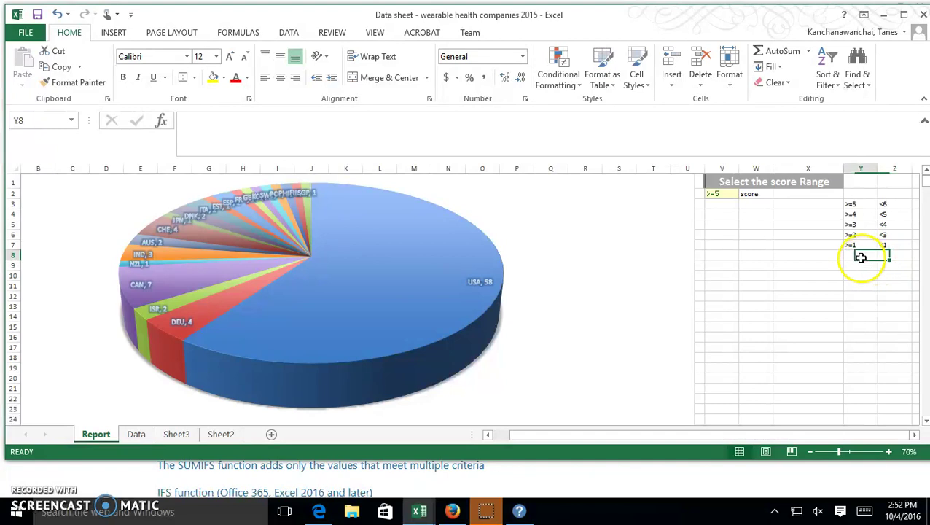
Maximize the workbook window and check the criteria offered by the drop-down list in cell V2.
left_click(721, 194)
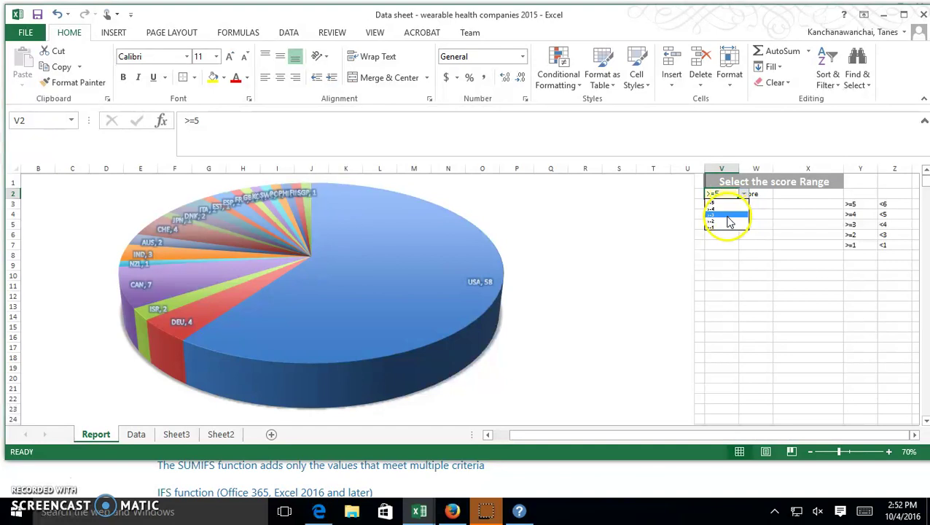
left_click(758, 298)
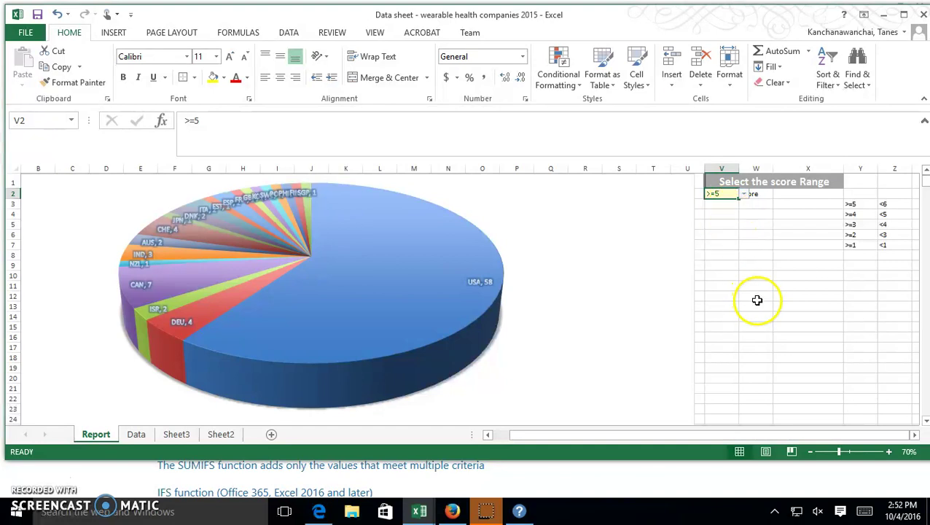
left_click(902, 14)
scroll(705, 338, "up", 2)
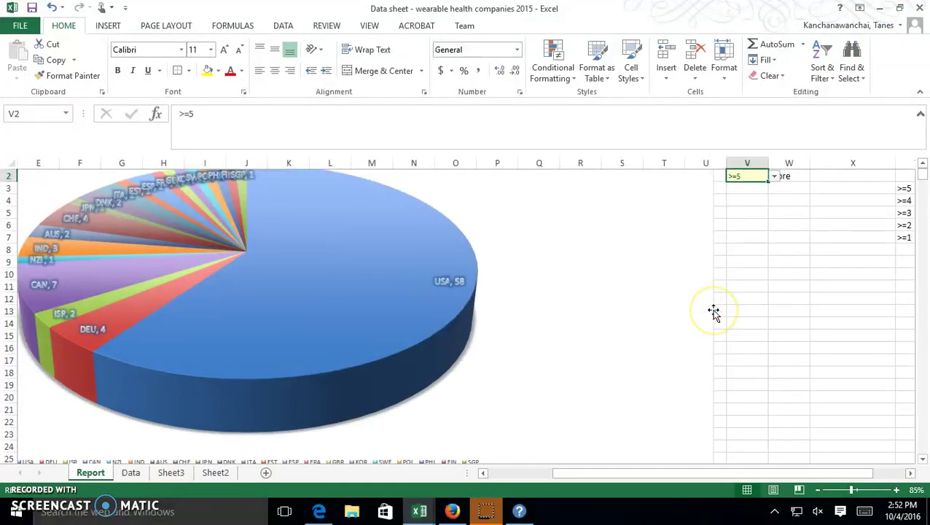
left_click_drag(732, 473, 762, 431)
left_click(669, 181)
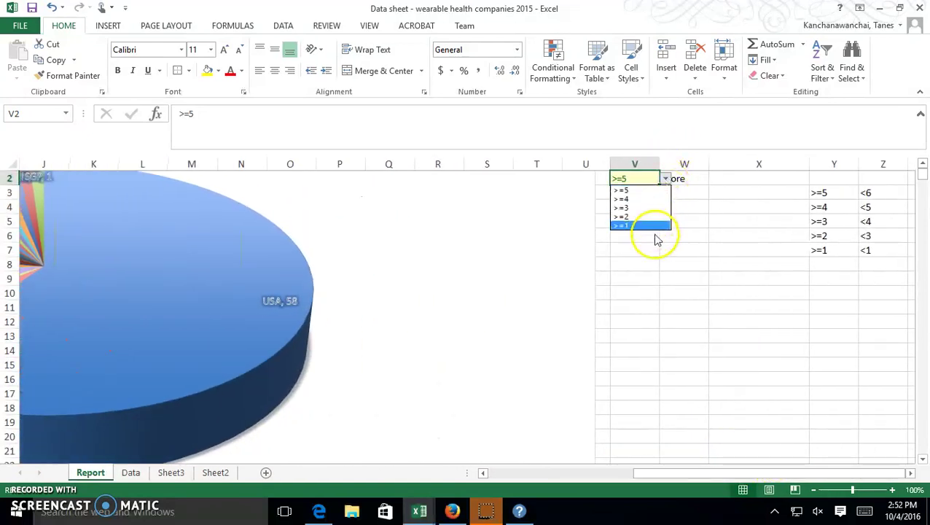
left_click(730, 182)
Add list data validation to cell X2 with the upper limits in Z3:Z7 as its source.
left_click(727, 178)
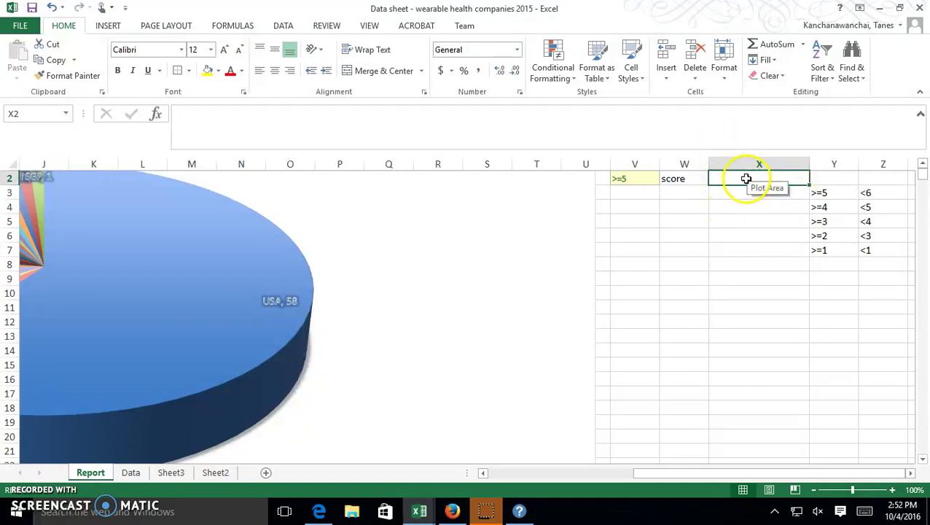
right_click(747, 178)
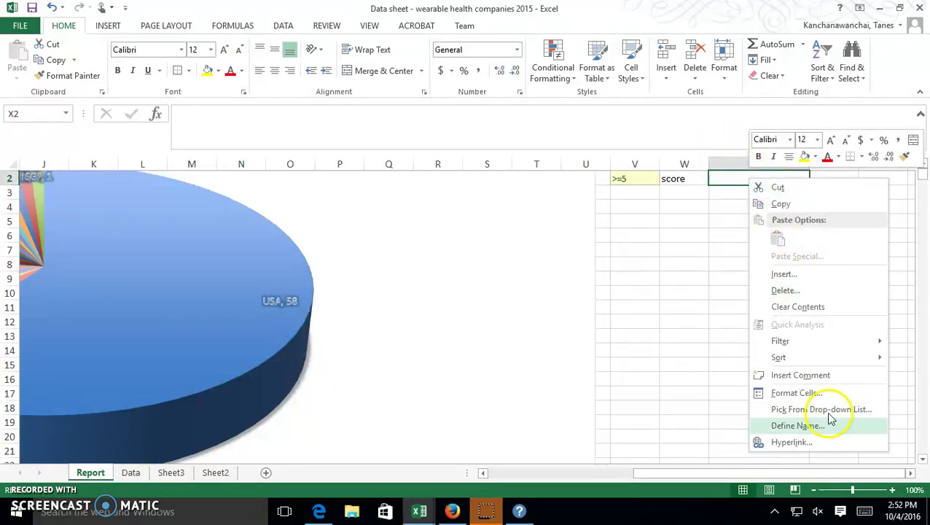
left_click(283, 26)
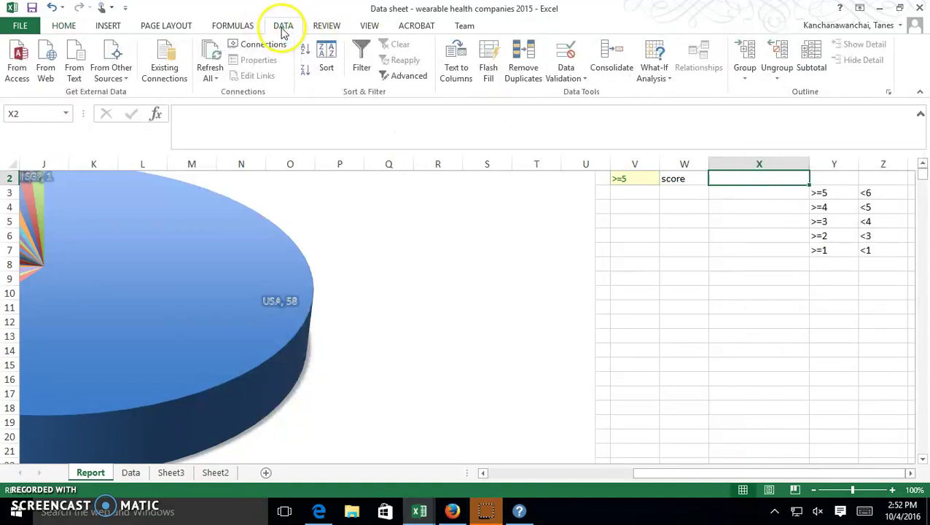
left_click(582, 80)
left_click(587, 92)
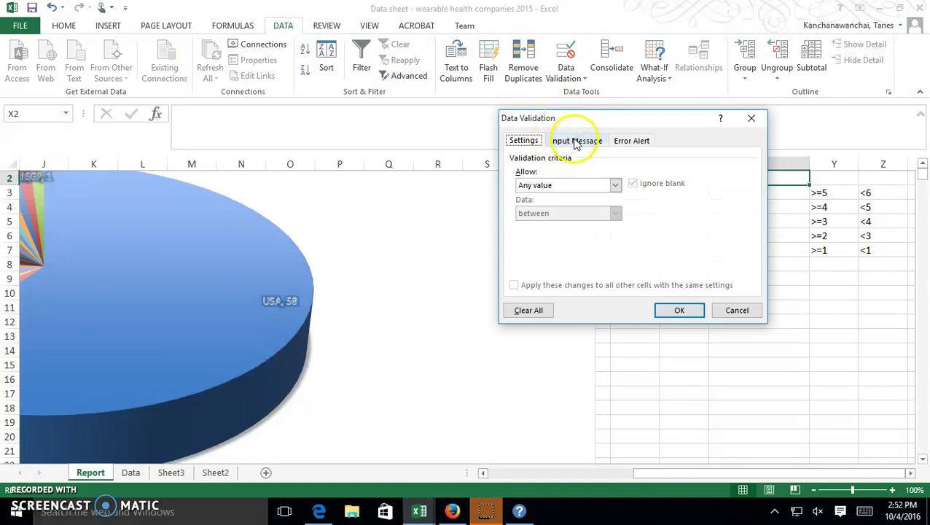
left_click(616, 185)
left_click(583, 224)
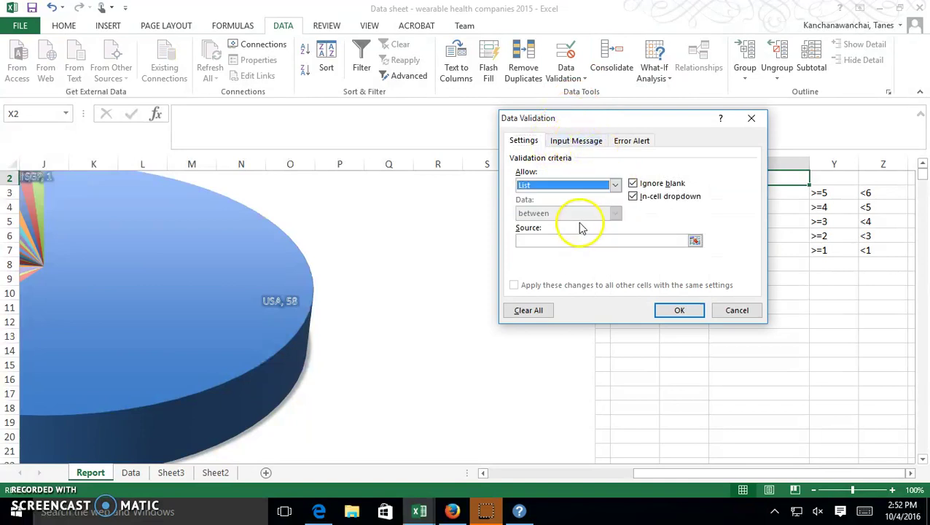
left_click(695, 241)
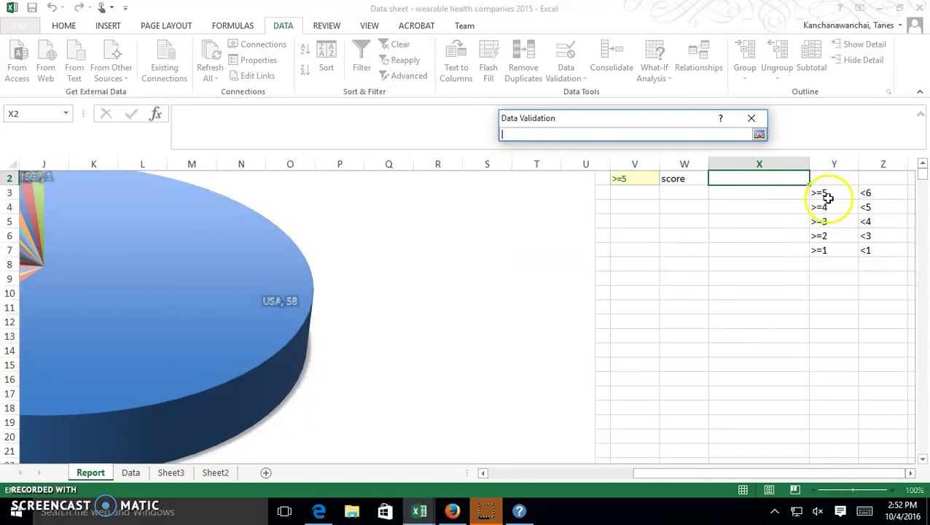
left_click_drag(868, 193, 873, 248)
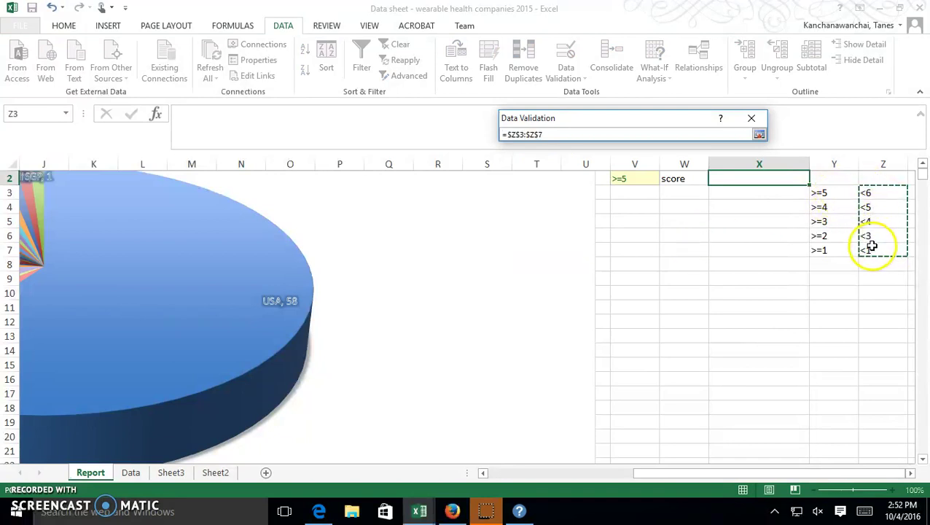
key("Return")
left_click(685, 310)
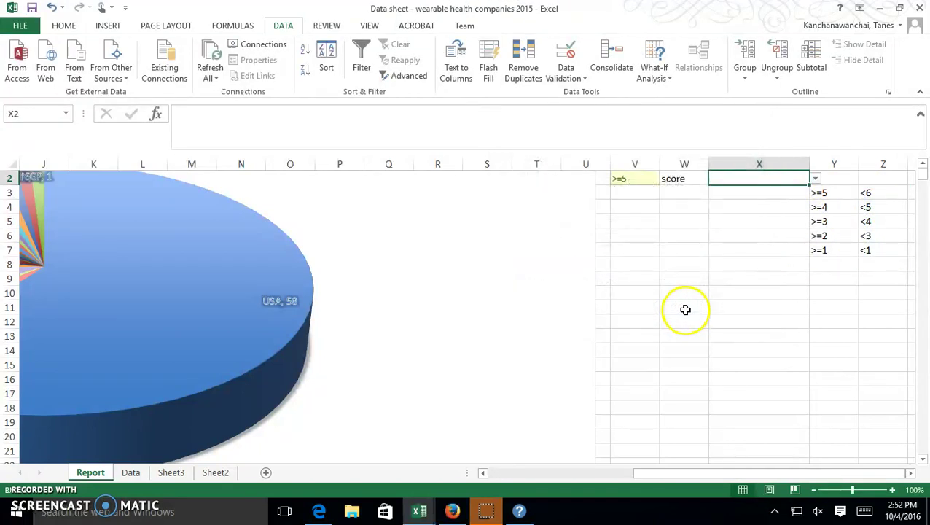
Choose <6 from the drop-down list in cell X2 as the upper score limit.
left_click(815, 178)
left_click(768, 195)
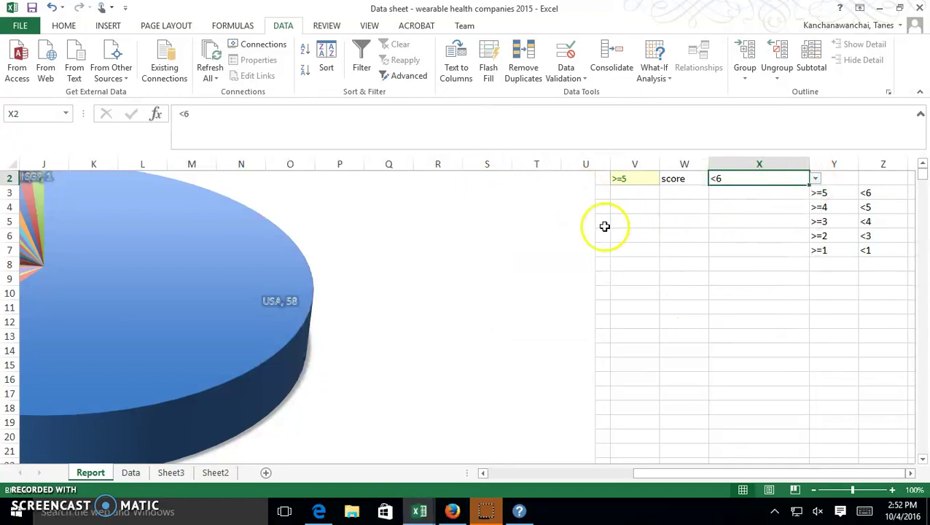
left_click(689, 237)
scroll(652, 193, "up", 1)
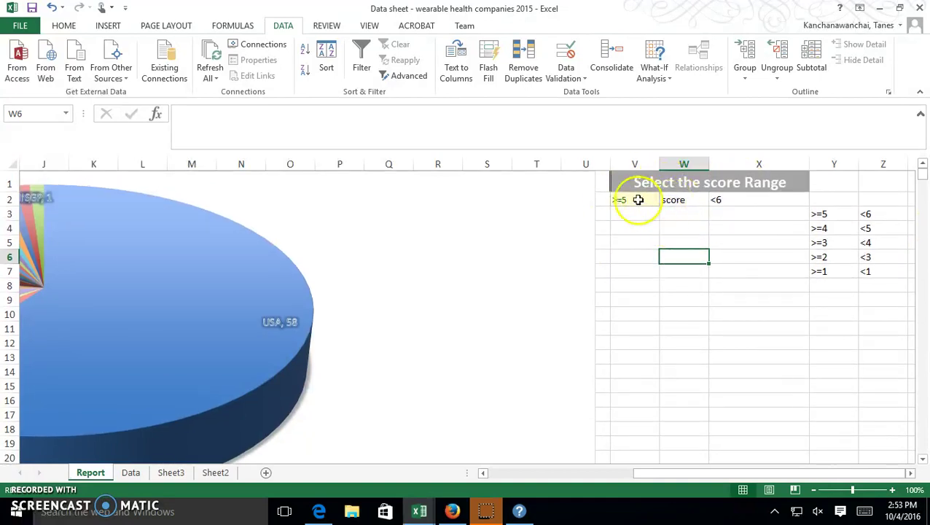
left_click(758, 199)
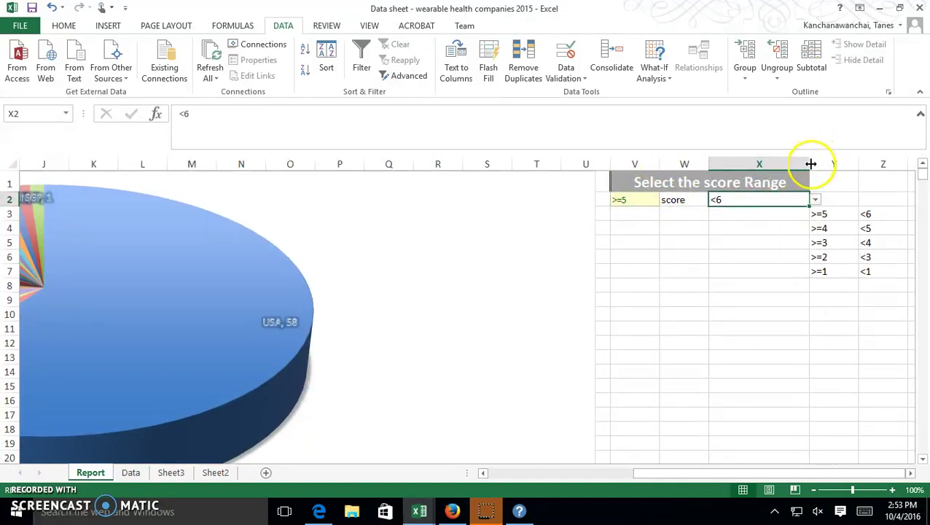
Adjust the widths of columns V to X so the heading "Select the score Range" fits compactly above the criteria cells.
left_click_drag(809, 161, 724, 161)
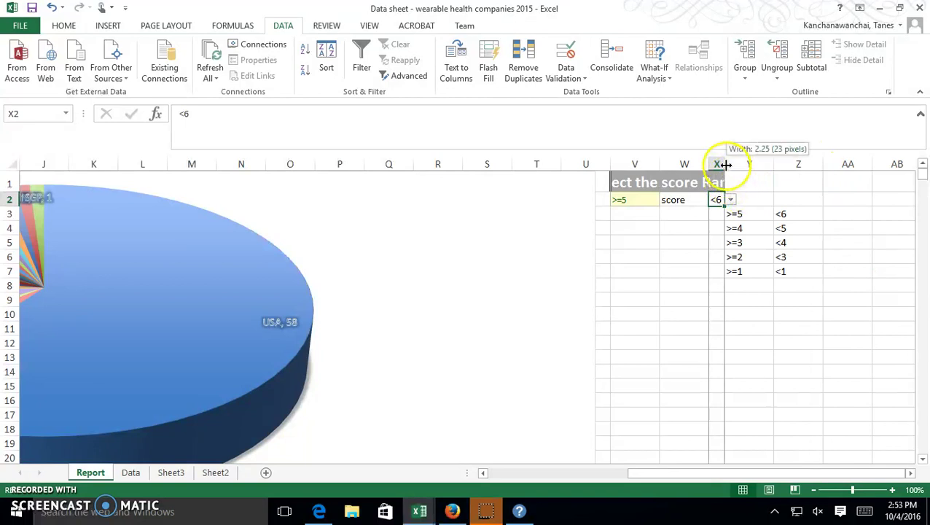
left_click(640, 163)
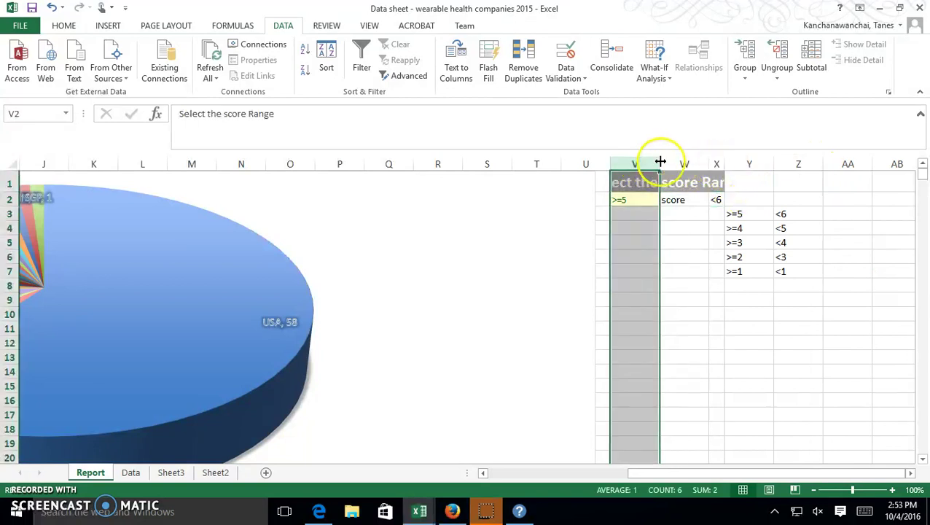
left_click_drag(661, 161, 660, 161)
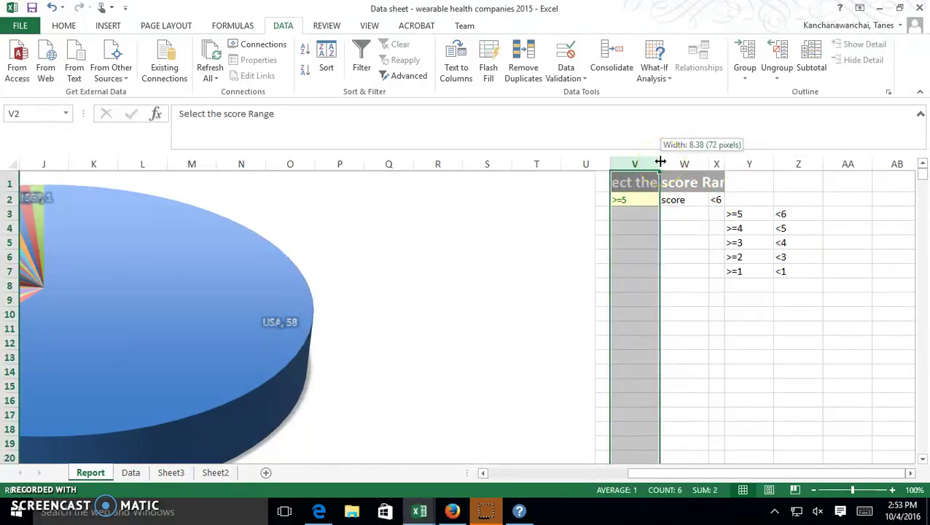
left_click(718, 163)
left_click_drag(725, 162, 757, 164)
left_click(800, 301)
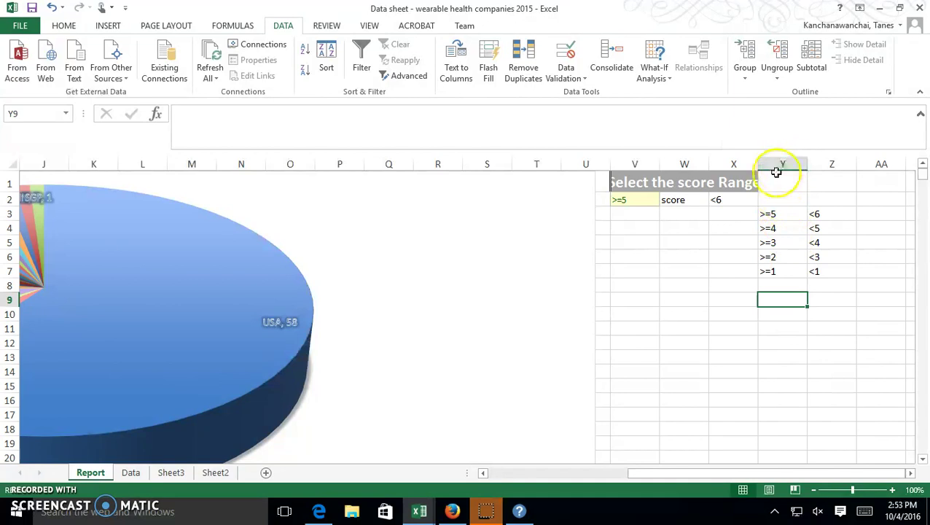
left_click(781, 163)
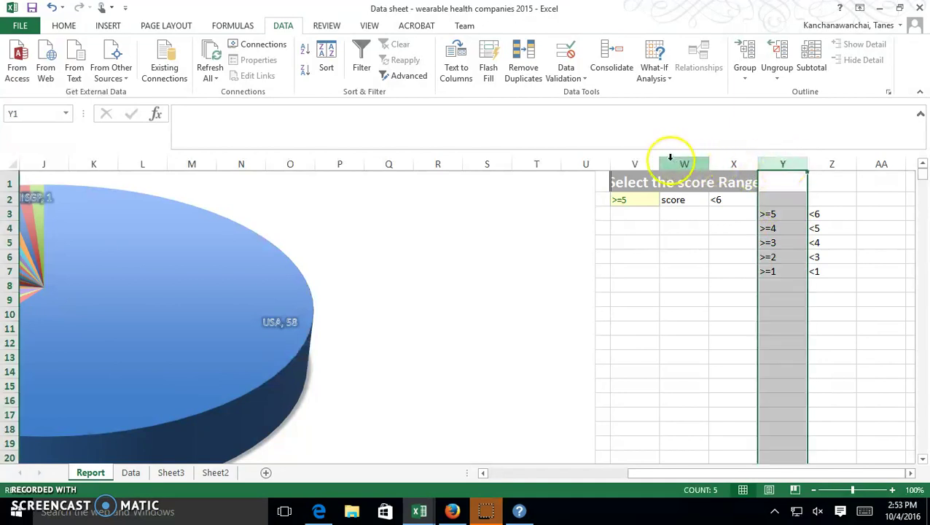
left_click_drag(664, 163, 669, 161)
Hide columns Y and Z, which hold the source lists for the score limits.
left_click_drag(769, 163, 835, 162)
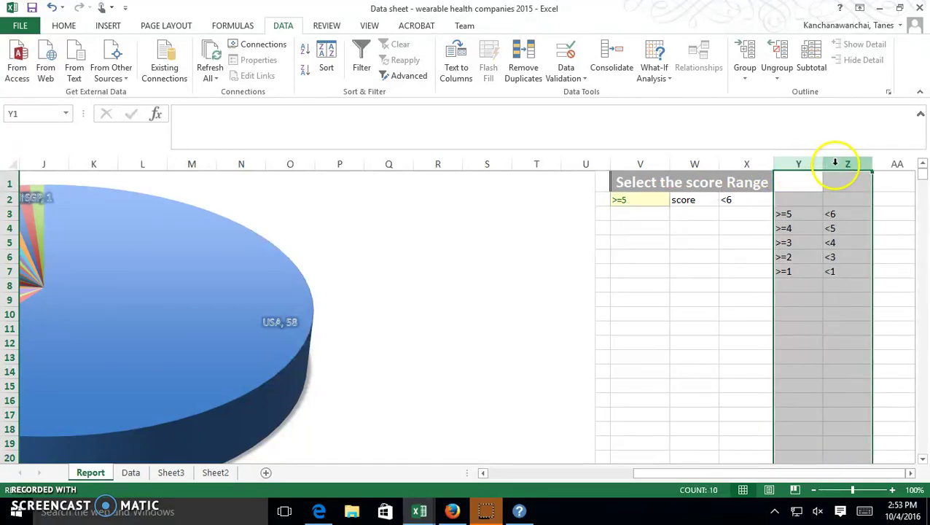
right_click(836, 173)
left_click(810, 345)
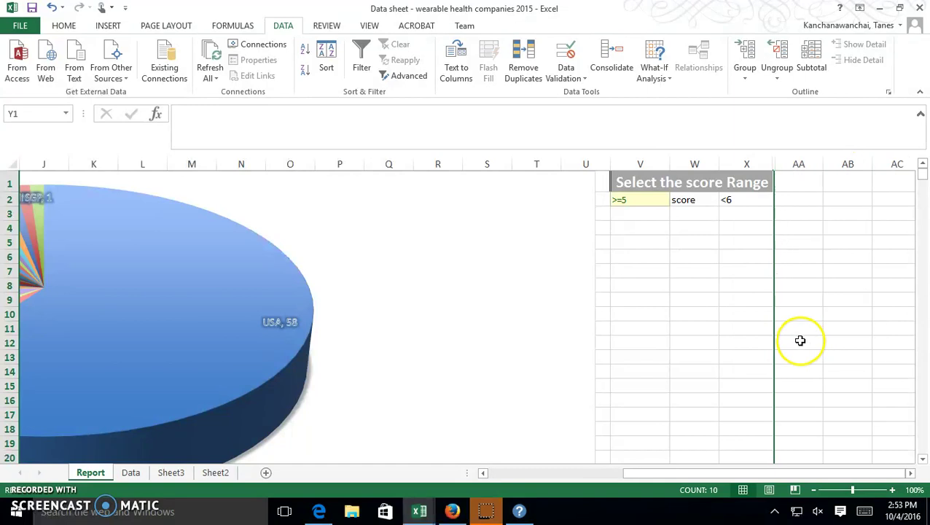
left_click(800, 339)
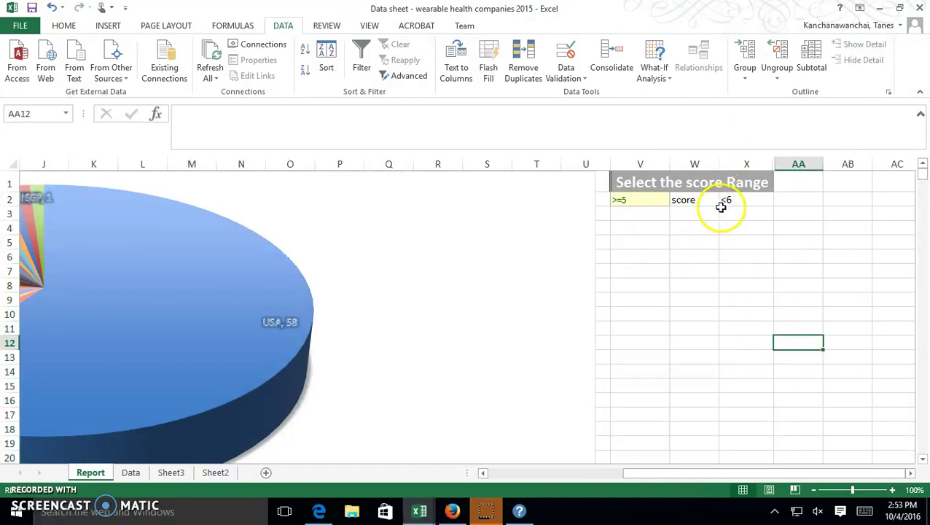
Format the score criteria cells V2:X2 with the 60% - Accent4 cell style and the Title cell style.
left_click(765, 199)
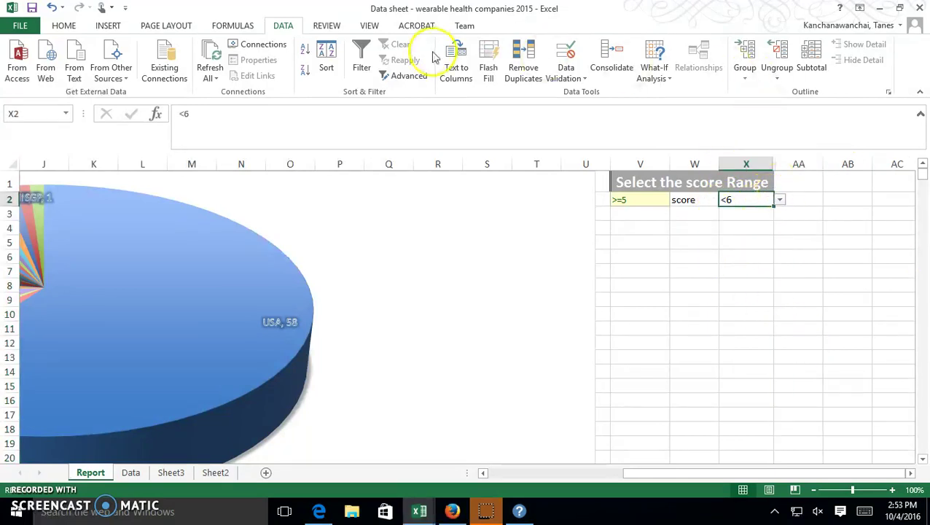
left_click(76, 27)
left_click_drag(648, 204, 747, 199)
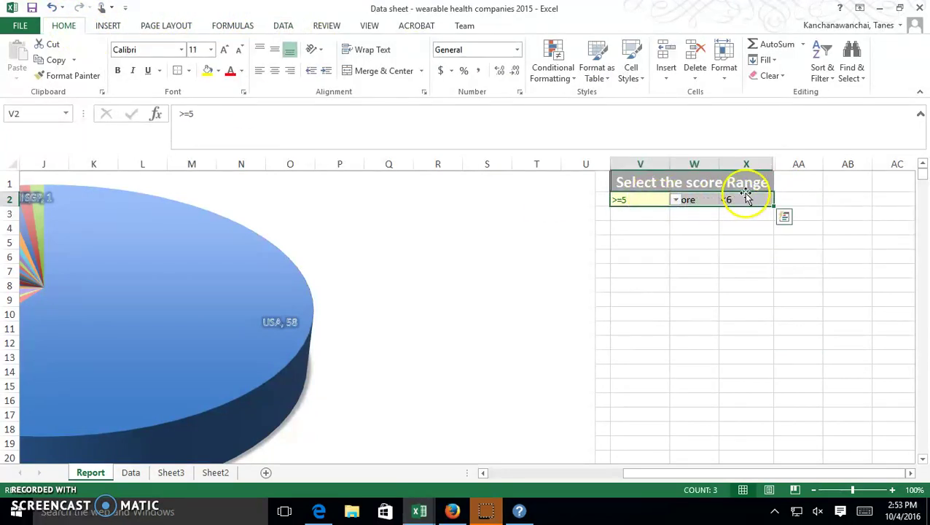
left_click(632, 79)
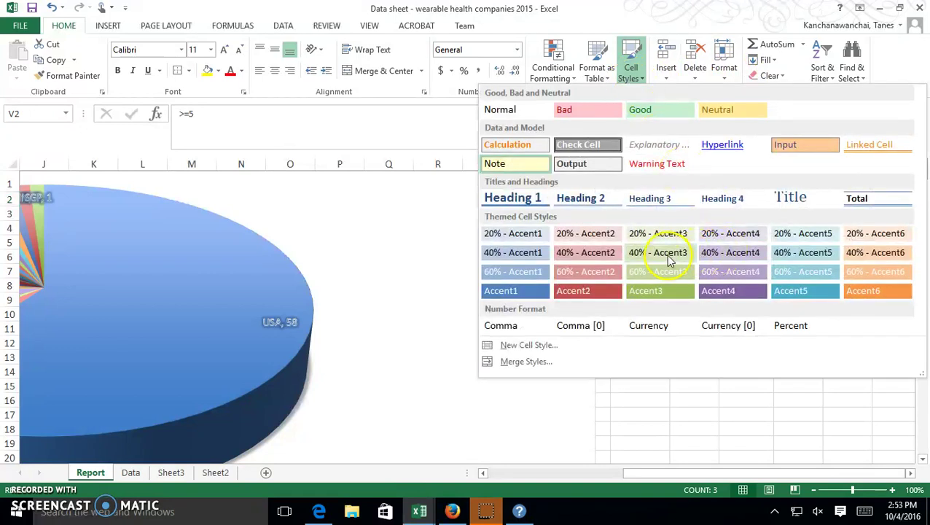
left_click(712, 271)
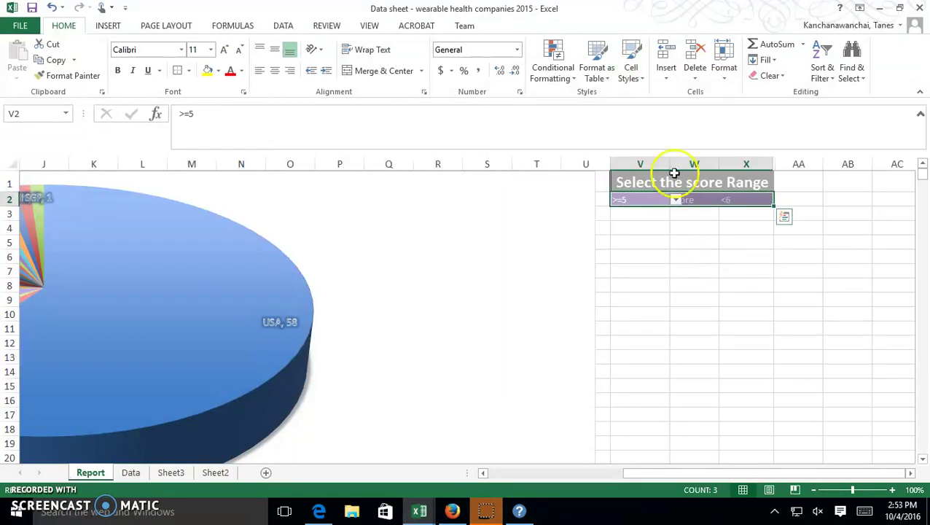
left_click(643, 82)
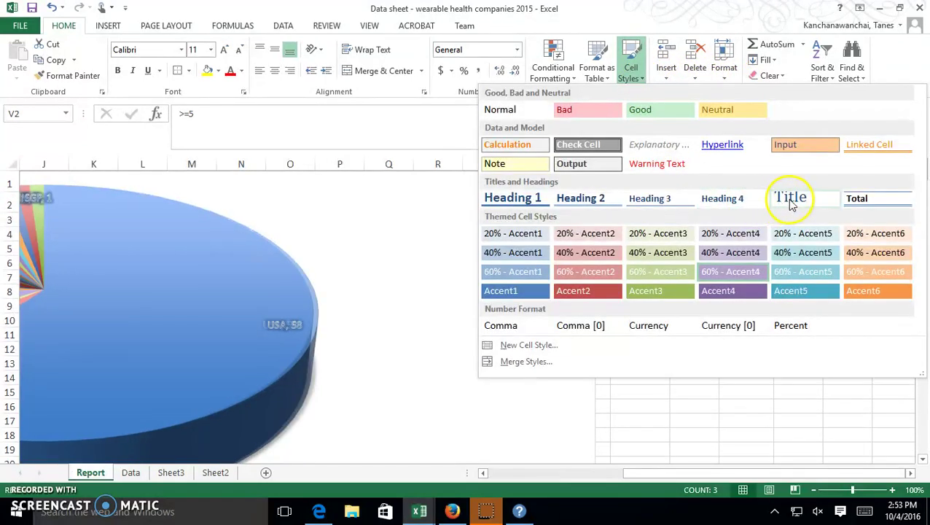
left_click(791, 201)
left_click(749, 247)
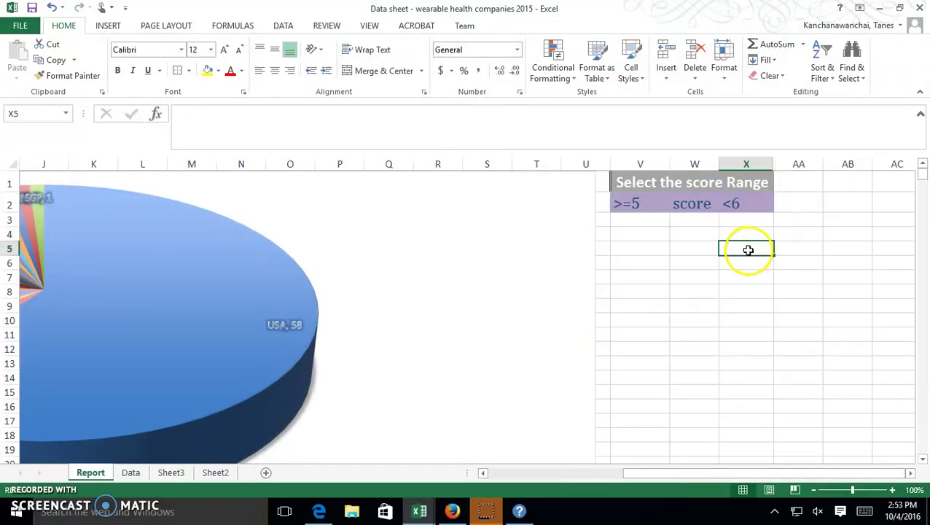
Examine the COUNTIF formula in cell C28 and the second country table in rows 30 and 31.
left_click(672, 274)
scroll(681, 280, "down", 2)
scroll(693, 262, "up", 2)
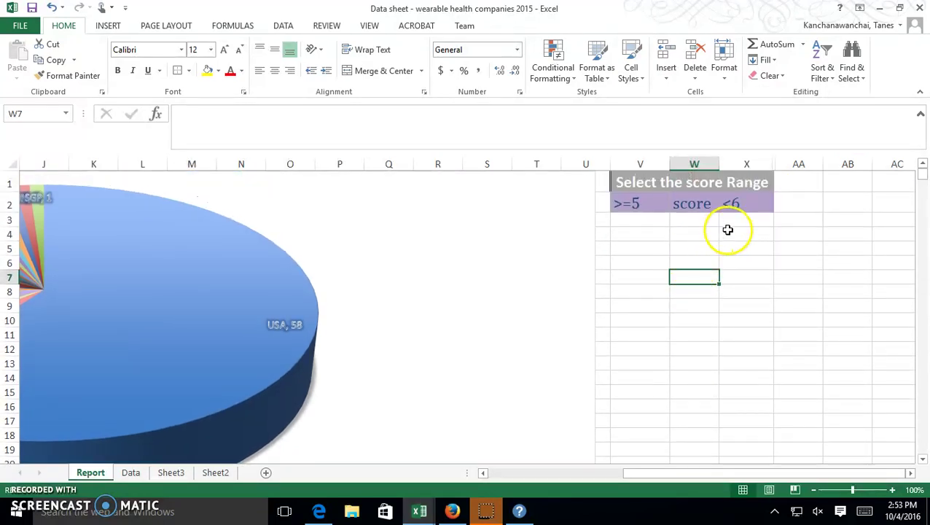
scroll(727, 230, "down", 2)
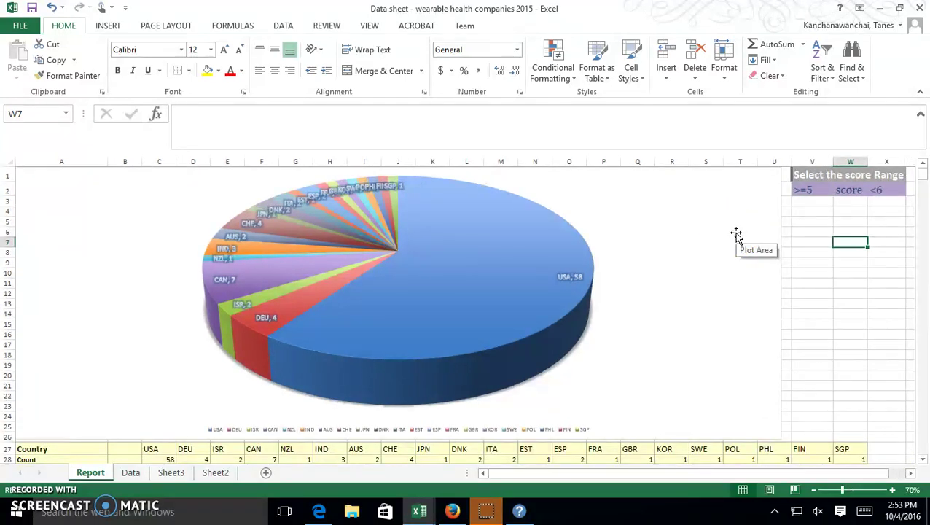
scroll(736, 233, "down", 1)
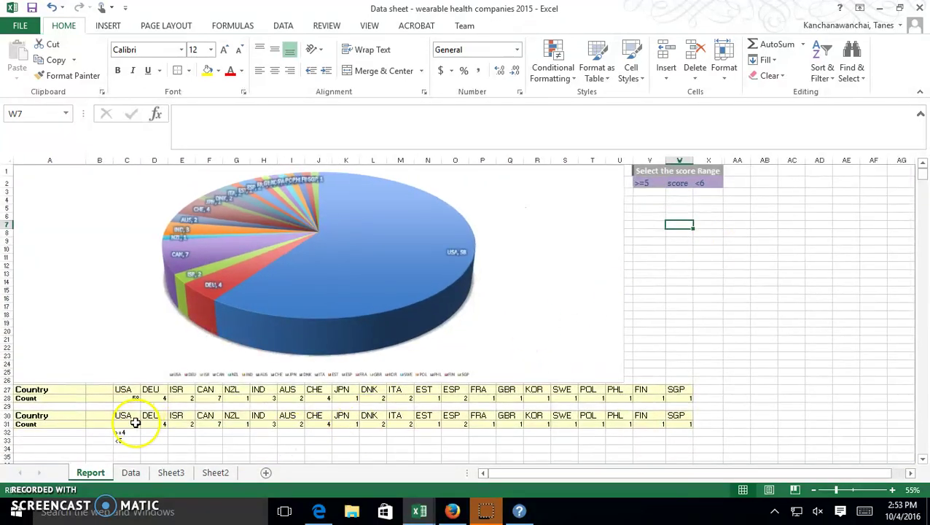
left_click(134, 398)
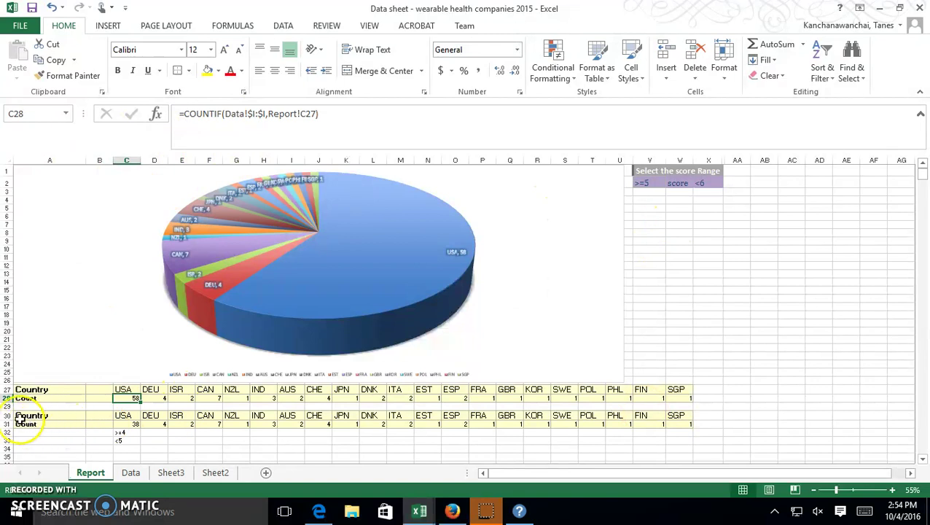
left_click_drag(8, 413, 11, 424)
left_click(182, 443)
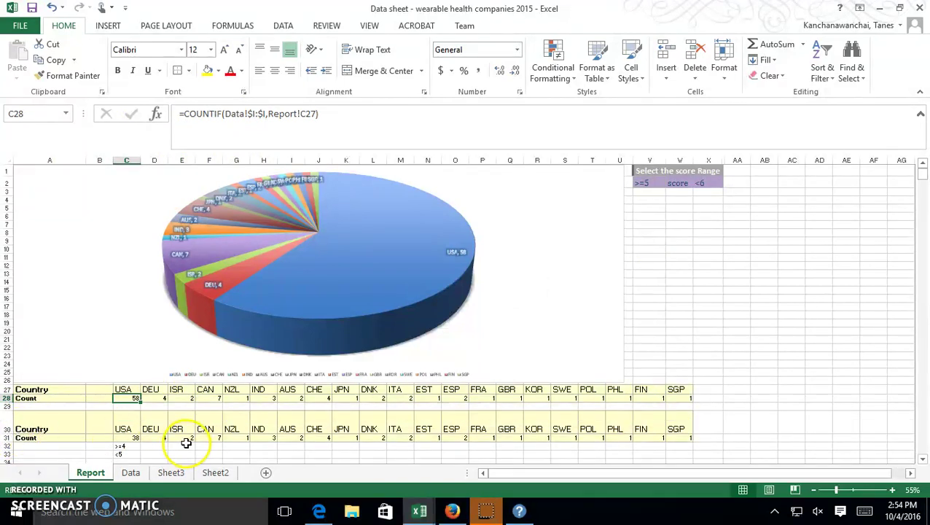
left_click(132, 429)
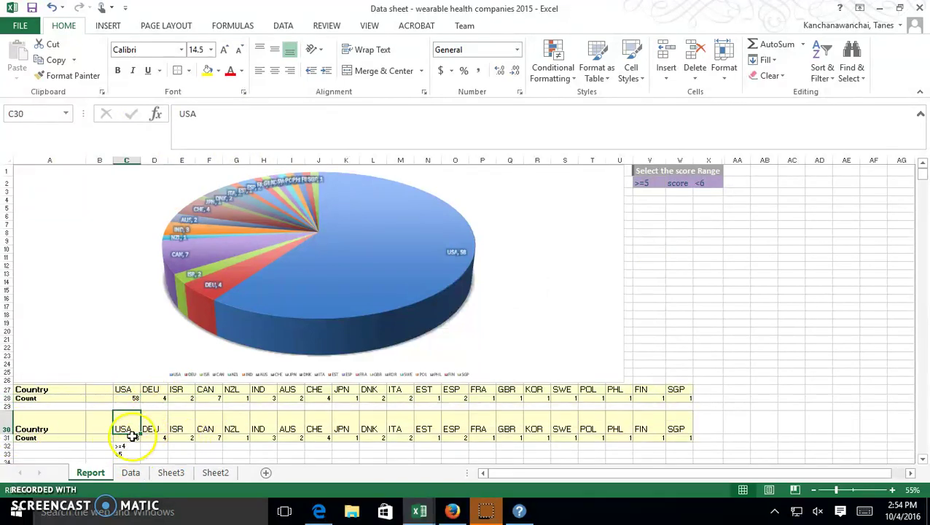
left_click(127, 398)
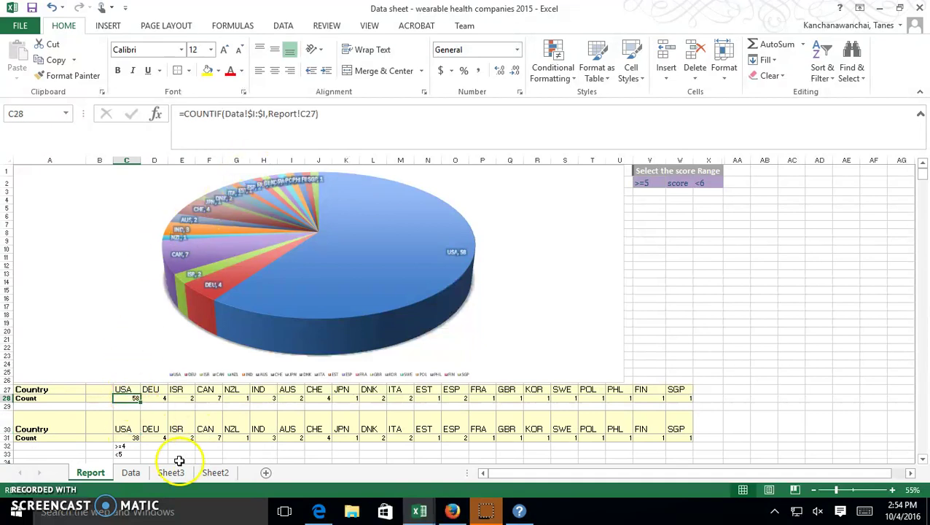
Replace the formula in cell C28 with the COUNTIFS formula copied from cell C31.
left_click(126, 436)
left_click_drag(461, 116, 156, 123)
key("ctrl+c")
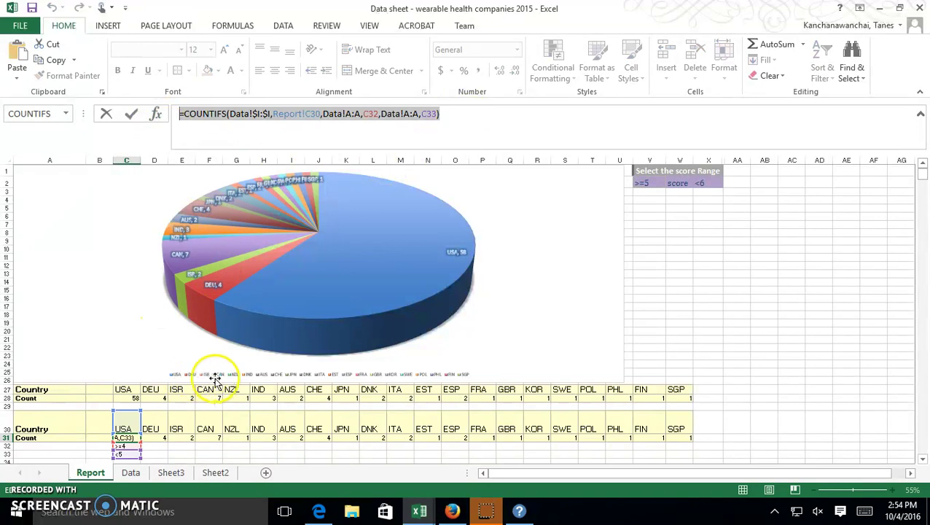
key("Return")
key("Up")
key("Up")
key("Up")
key("Up")
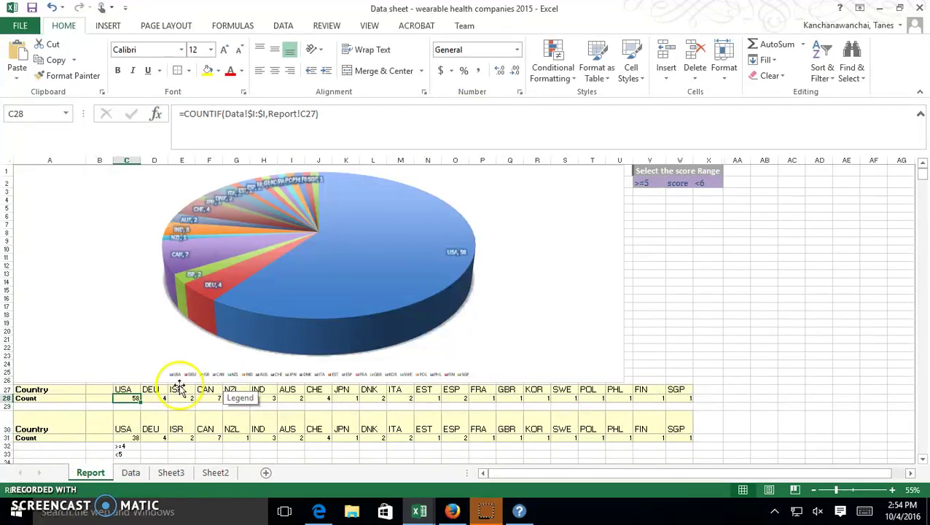
left_click_drag(321, 114, 173, 120)
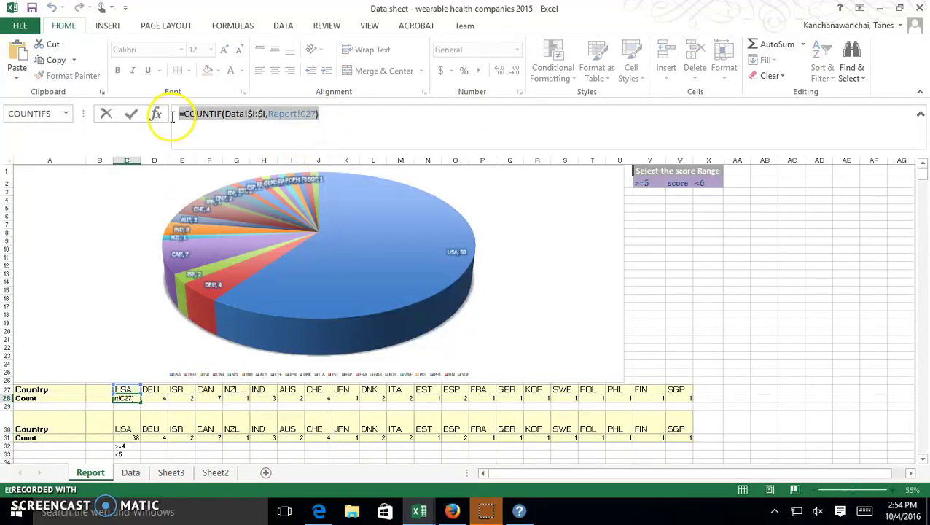
key("ctrl+v")
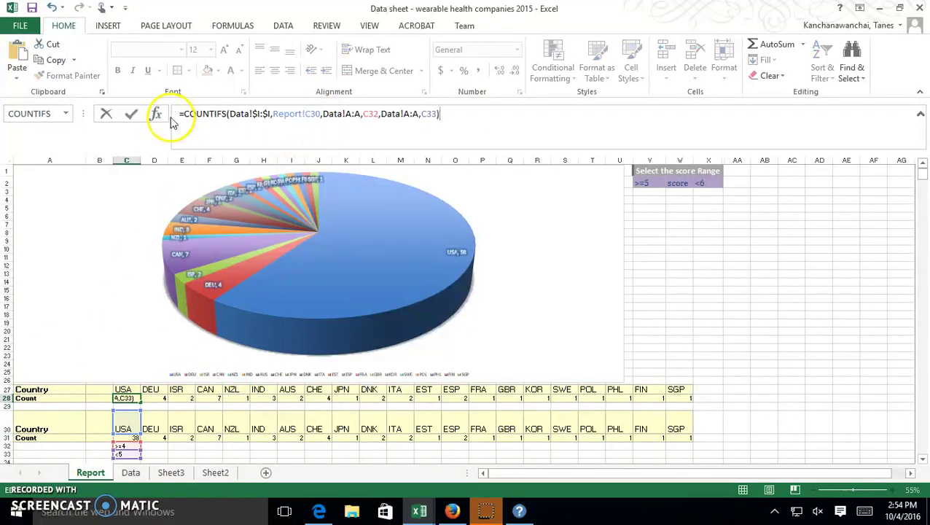
Point the two score criteria of the COUNTIFS formula in C28 to cells V2 and X2.
double_click(370, 114)
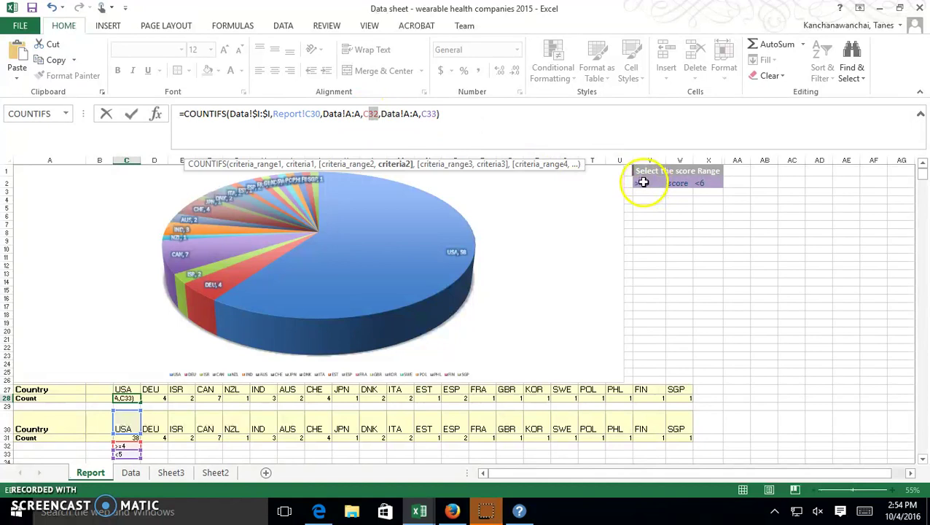
key("BackSpace")
left_click(638, 182)
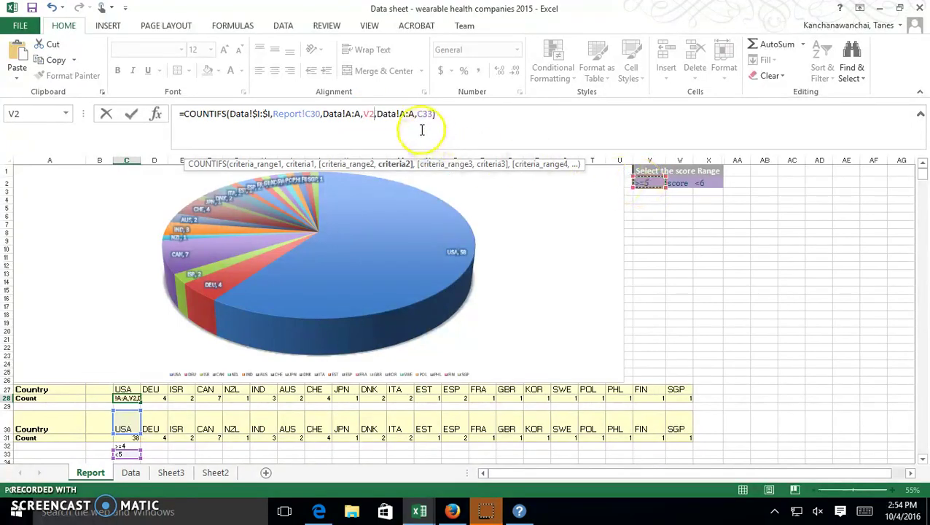
left_click_drag(419, 113, 430, 115)
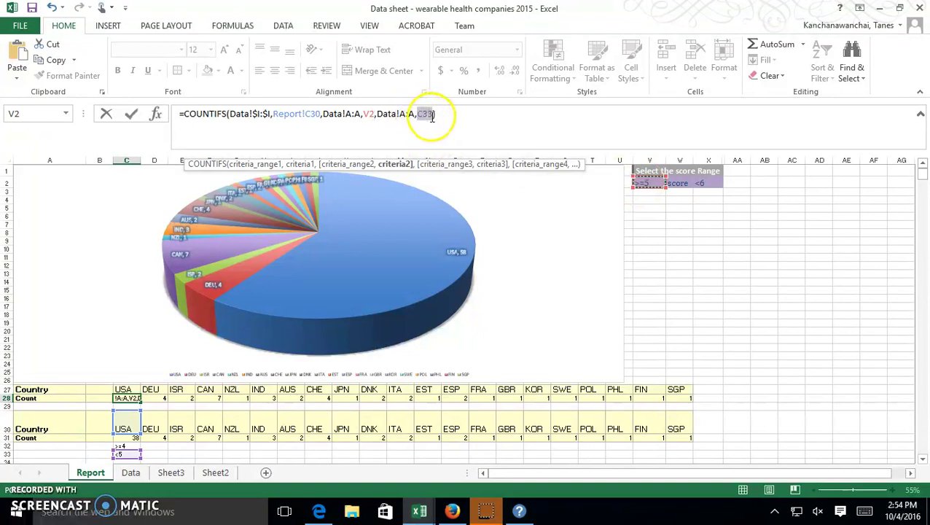
key("BackSpace")
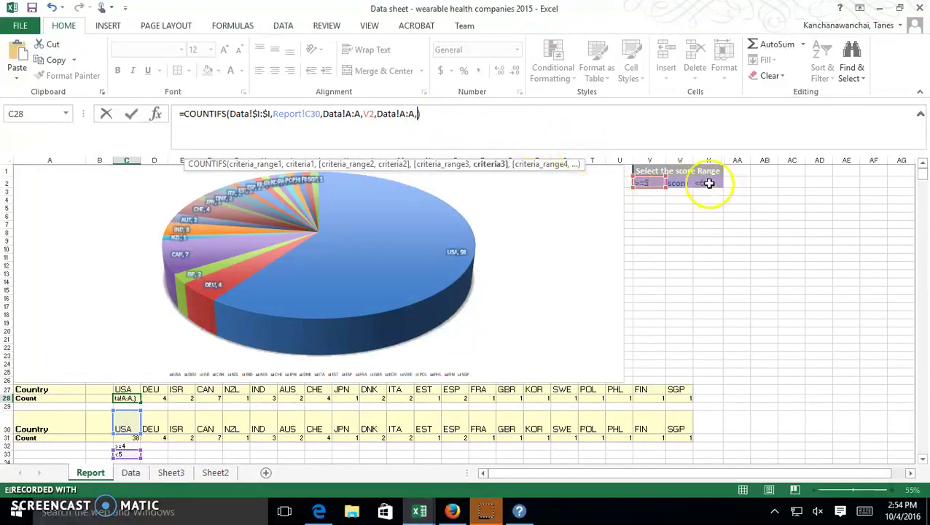
left_click(706, 182)
key("Return")
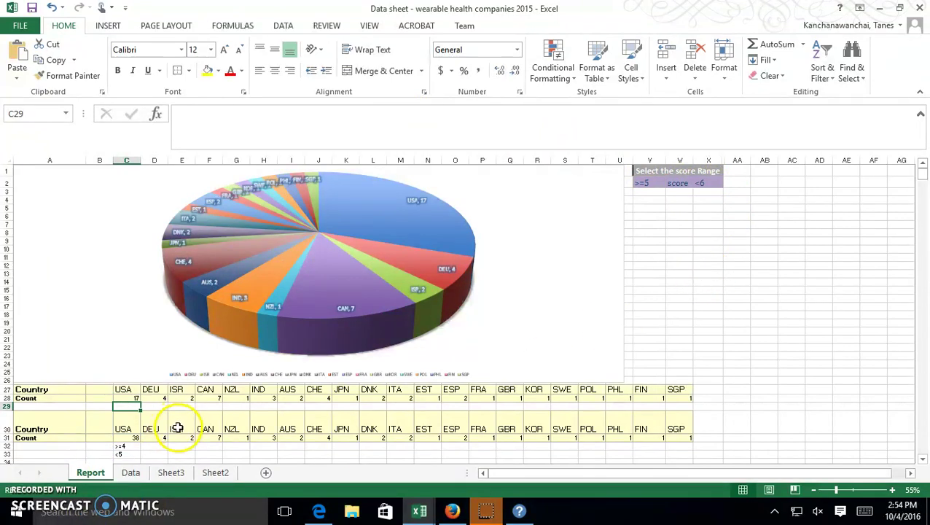
Delete rows 30 to 33 with the second country table and its score criteria.
left_click_drag(7, 430, 18, 446)
scroll(81, 432, "down", 2)
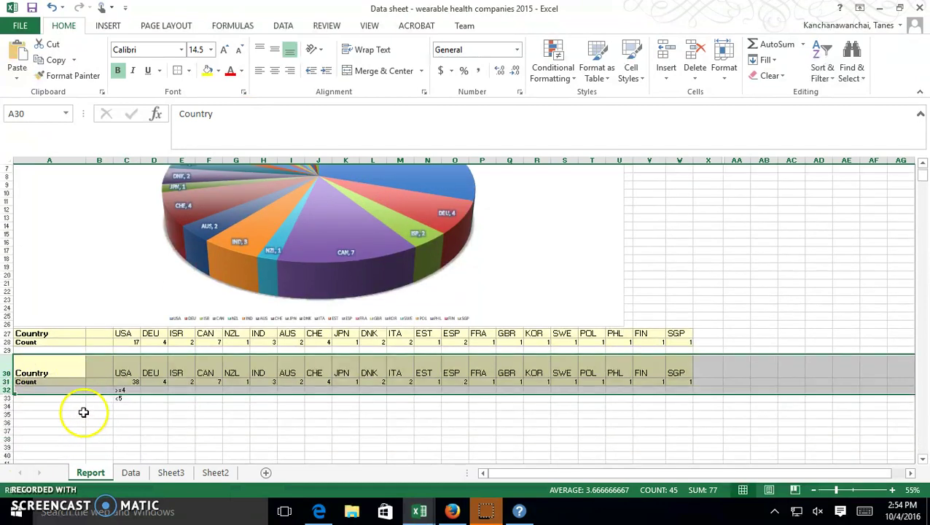
left_click(7, 376)
mouse_move(7, 376)
left_mouse_down()
mouse_move(25, 390)
mouse_move(16, 383)
left_mouse_up()
right_click(50, 379)
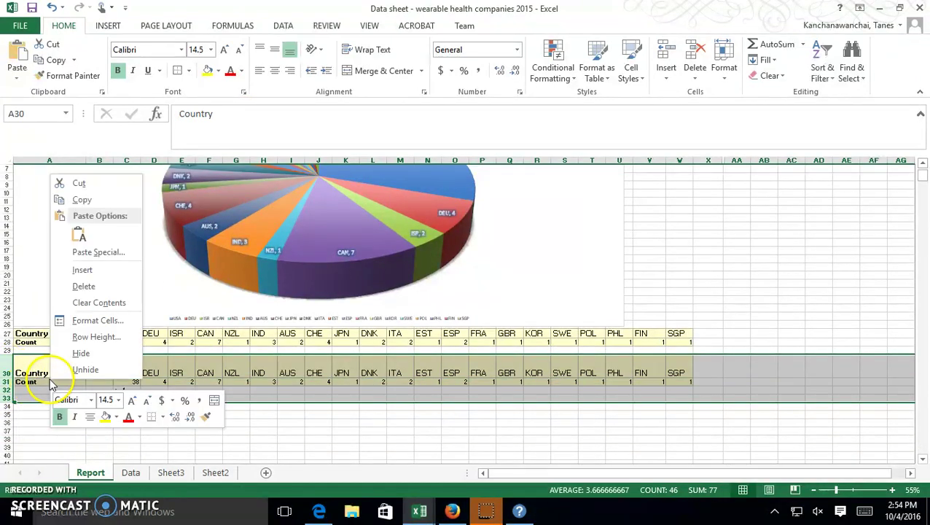
left_click(83, 285)
left_click(153, 429)
scroll(153, 430, "up", 2)
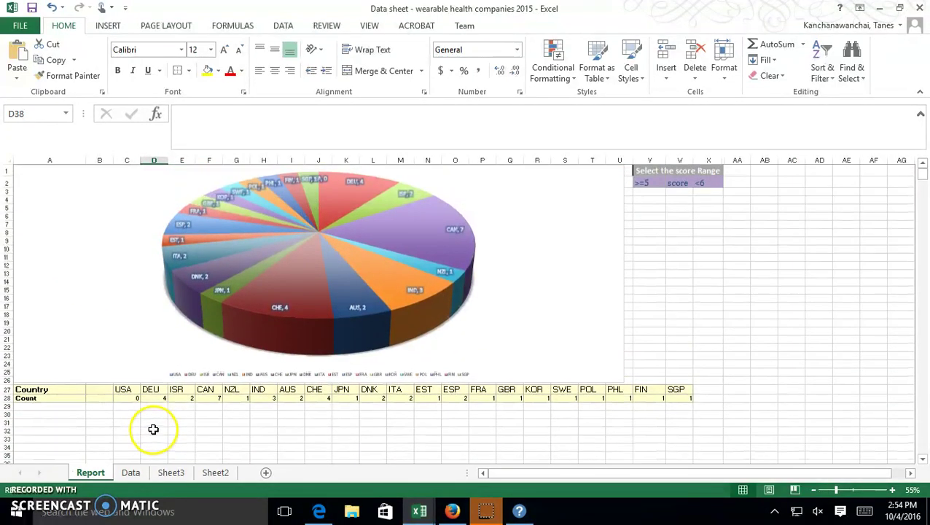
Replace the broken #REF! country criterion in the COUNTIFS formula of cell C28 with a reference to C27.
left_click(125, 397)
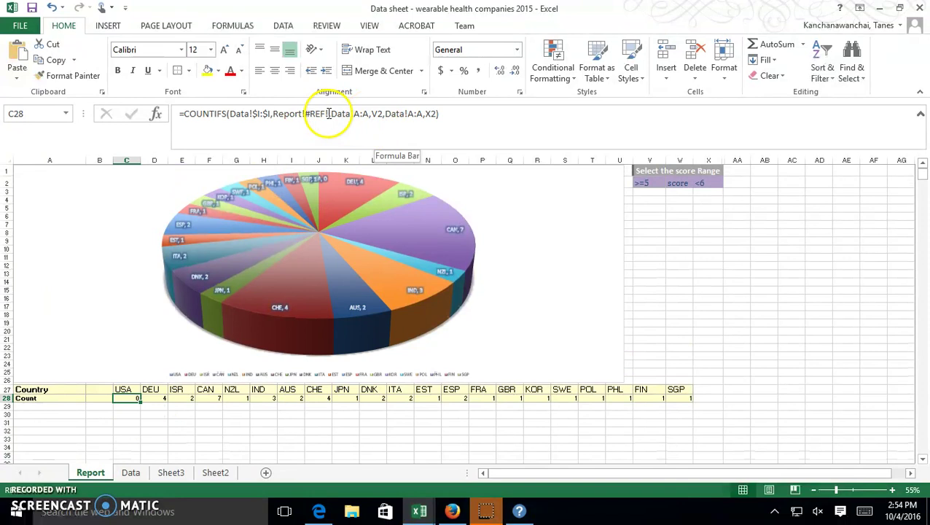
left_click_drag(330, 114, 279, 116)
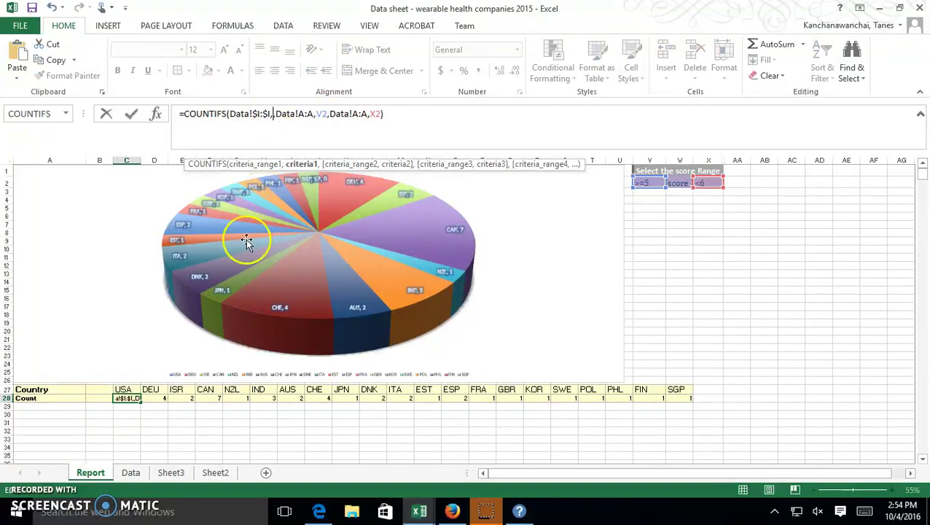
left_click(130, 390)
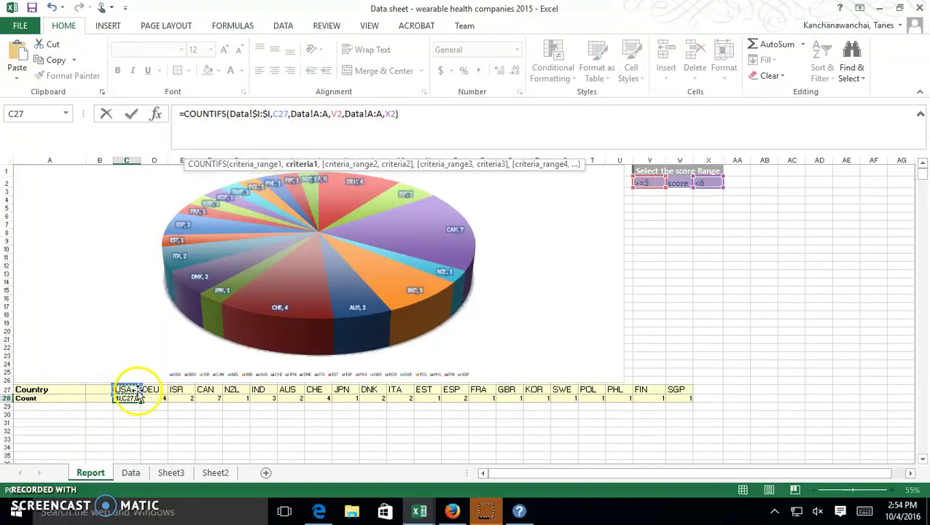
key("Return")
left_click_drag(129, 391, 134, 396)
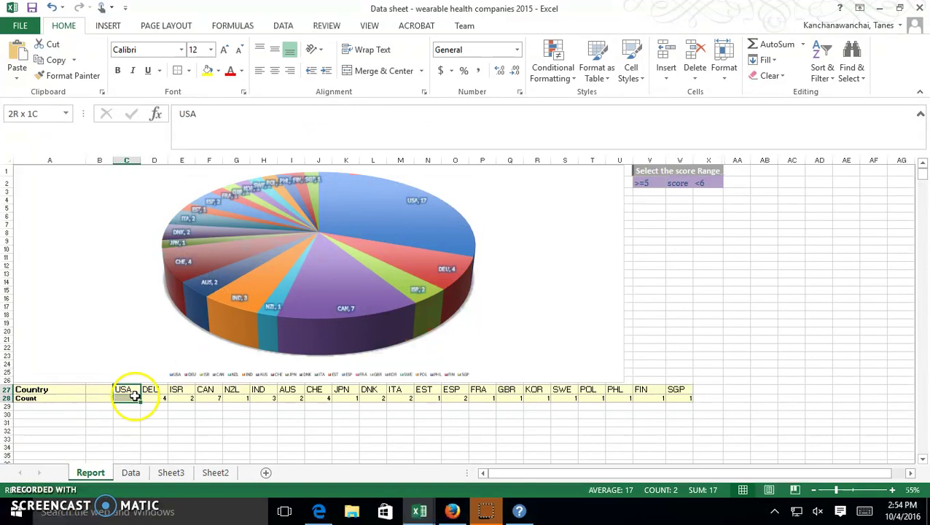
left_click(124, 414)
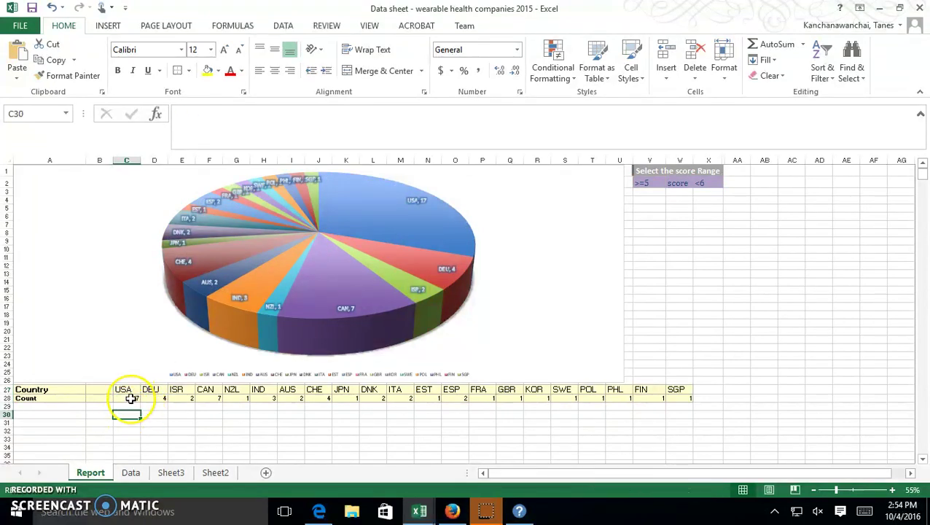
Make both Data column A ranges in the C28 COUNTIFS formula absolute as $A:$A.
left_click(131, 399)
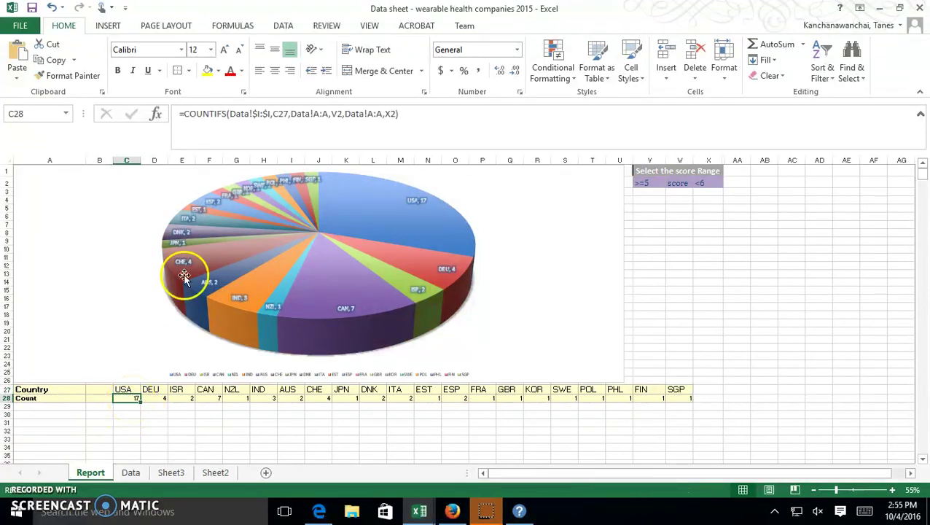
left_click(313, 114)
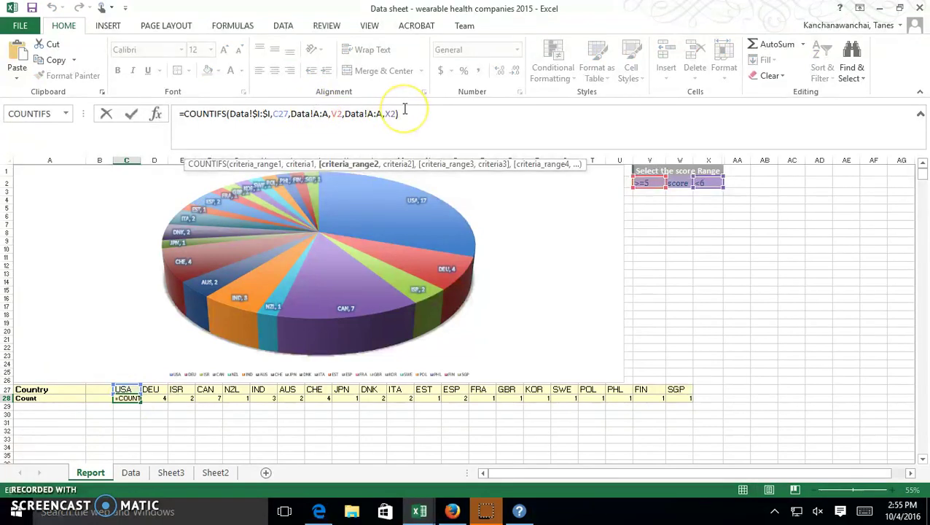
type("$I:$")
key("Right")
key("Right")
key("Right")
key("Right")
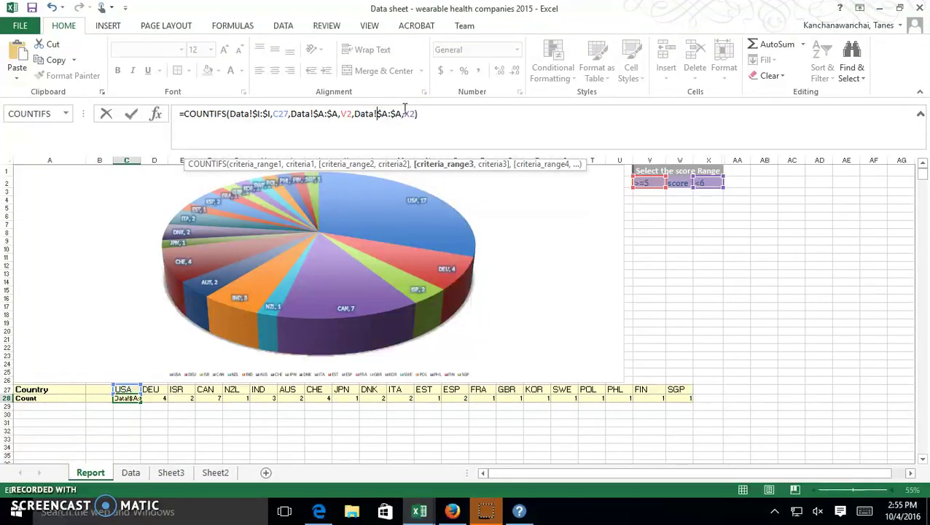
Make the two score criteria in the C28 formula absolute as $V$2 and $X$2, keeping C27 relative.
key("Left")
key("Left")
key("Left")
type("$V")
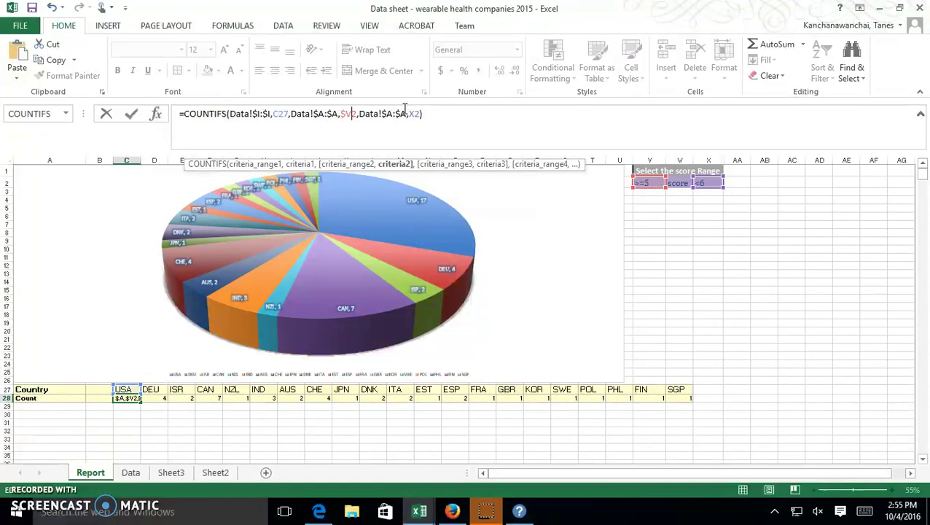
type("$")
key("Right")
key("Right")
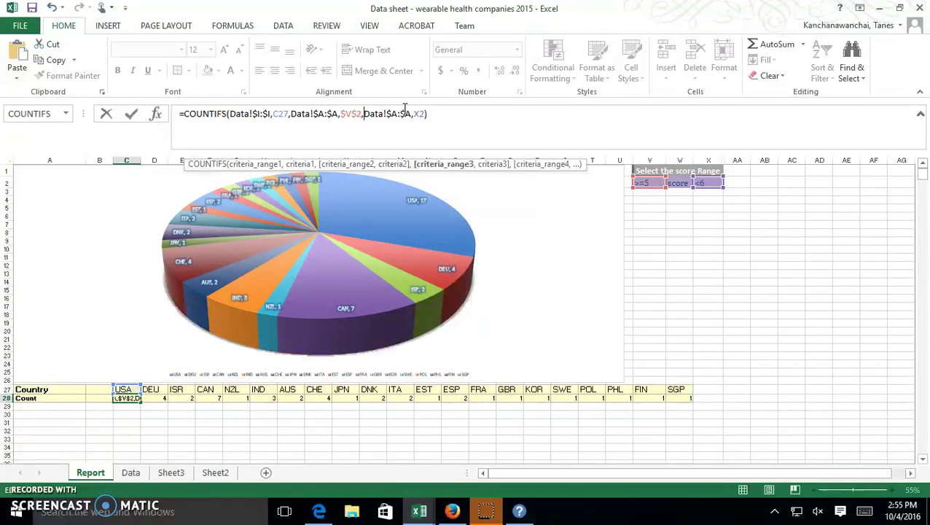
key("Right")
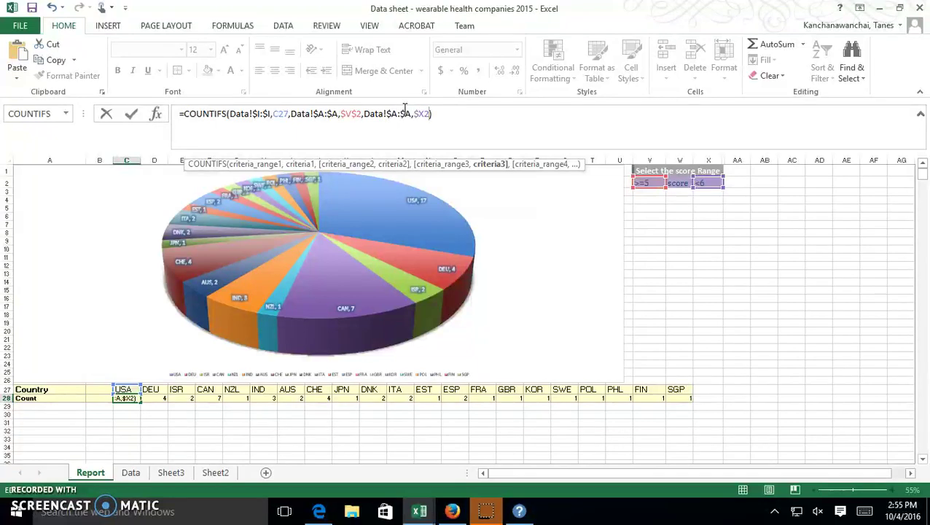
key("Left")
key("Left")
key("Left")
key("Left")
key("Left")
key("Left")
key("Left")
key("Left")
key("Left")
key("Left")
key("Left")
key("Left")
key("Left")
key("Left")
key("Left")
key("Left")
key("Left")
key("Left")
key("Left")
key("Left")
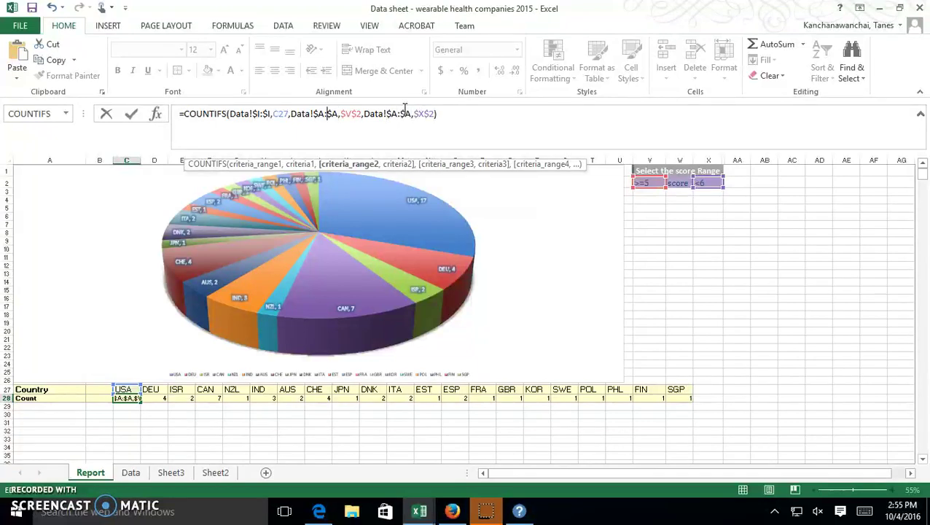
key("Left")
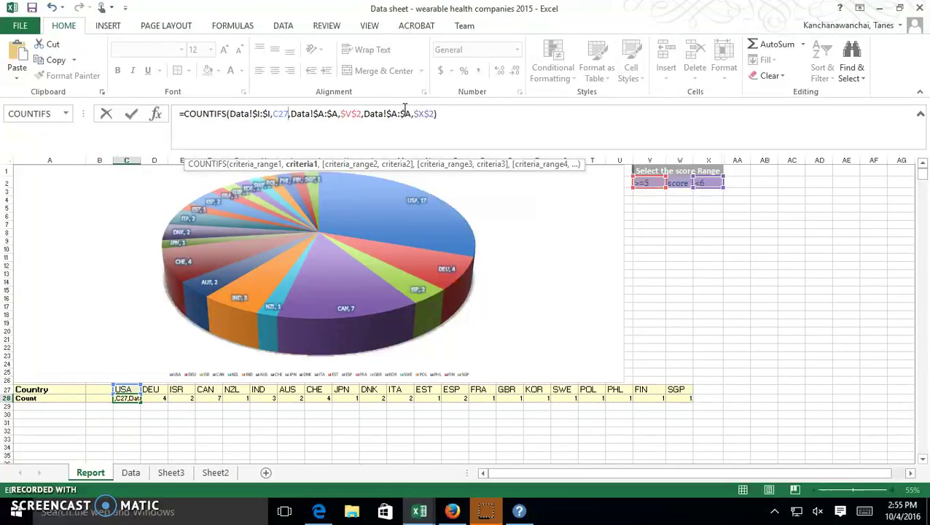
key("Return")
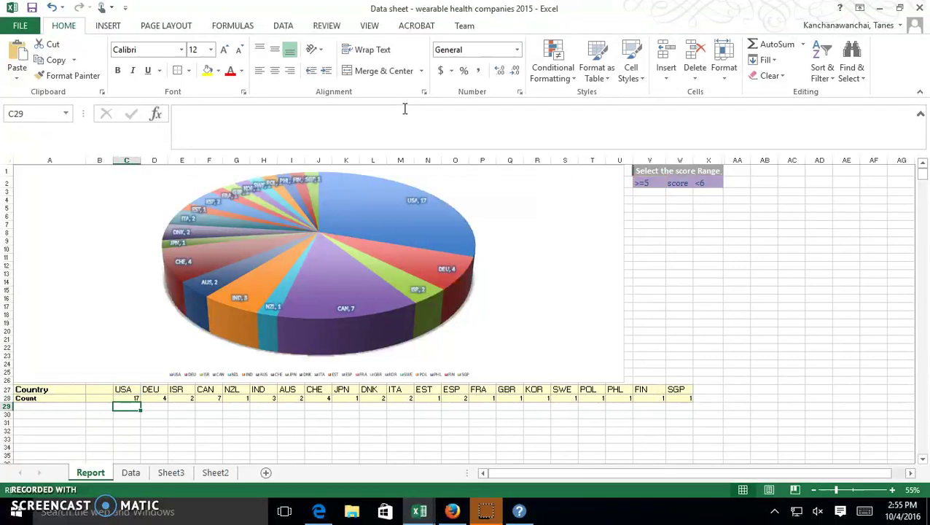
Fill the COUNTIFS formula from C28 across the Count row to the SGP column in W28.
left_click(132, 398)
left_click_drag(142, 403, 691, 399)
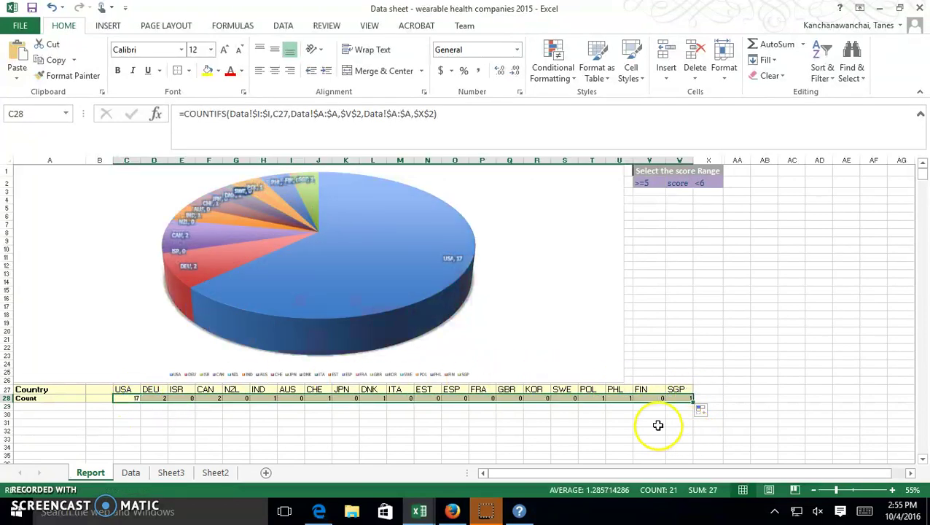
left_click(658, 426)
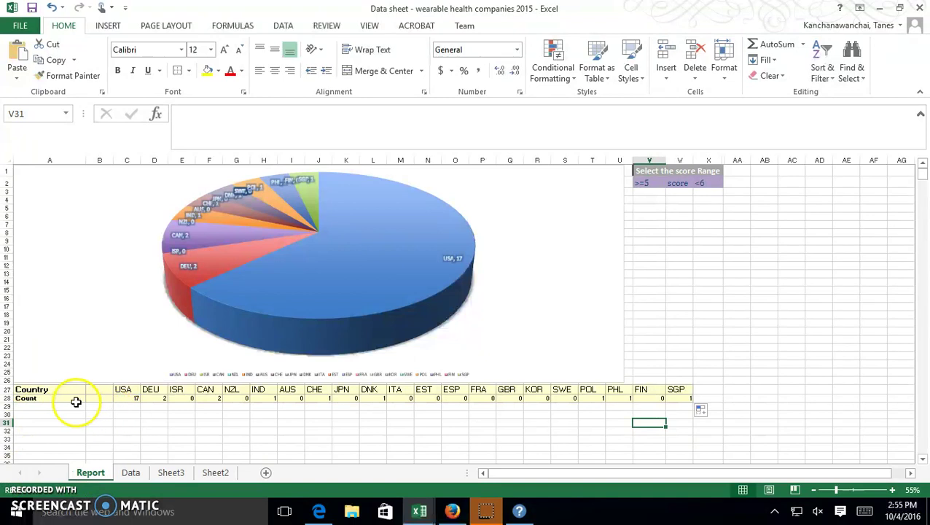
Choose >=4 as the lower score limit in cell V2.
left_click(651, 182)
left_click(672, 183)
left_click(658, 203)
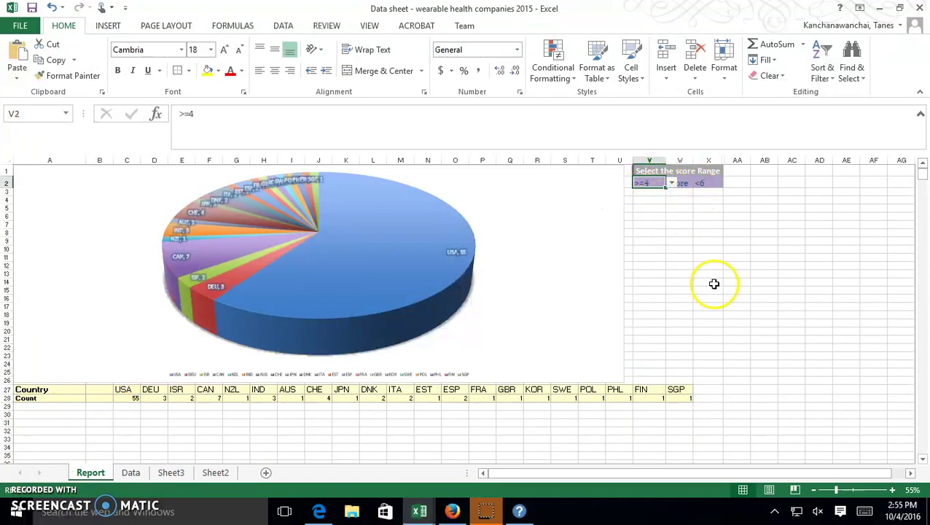
Try <4 as the upper score limit in cell X2, and change it to <5.
scroll(714, 284, "down", 1)
scroll(713, 284, "up", 2)
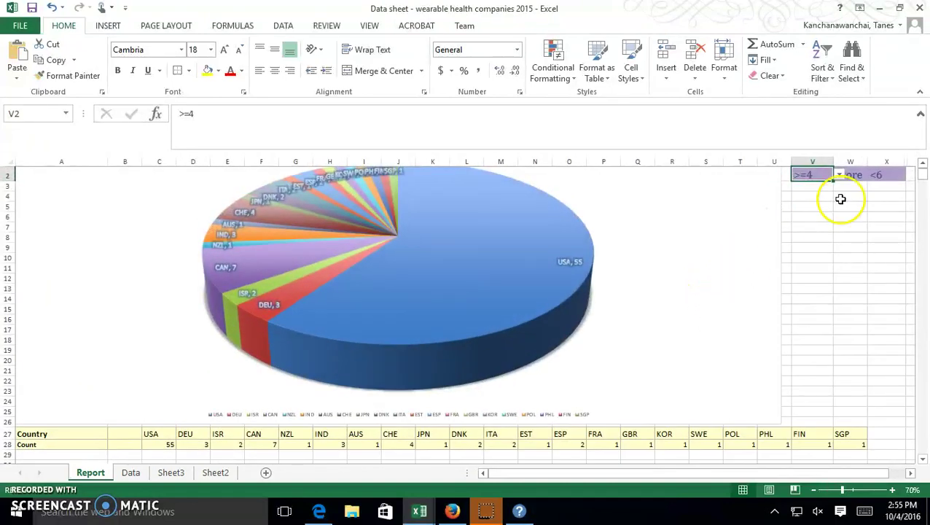
left_click(877, 178)
left_click(911, 175)
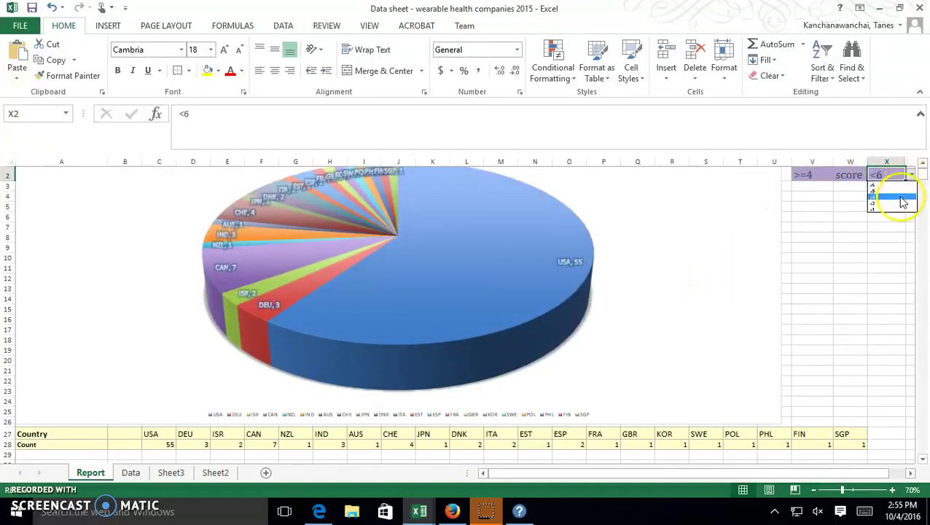
left_click(901, 202)
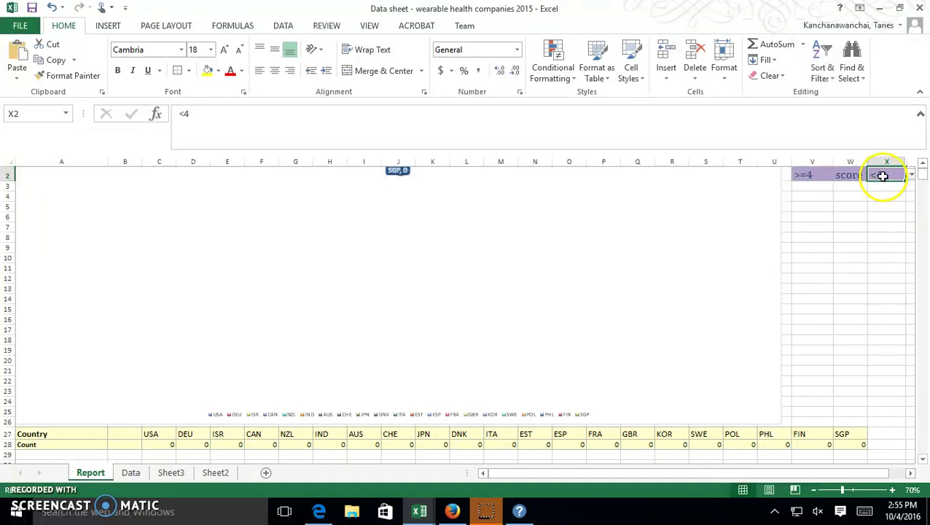
left_click(911, 175)
left_click(900, 193)
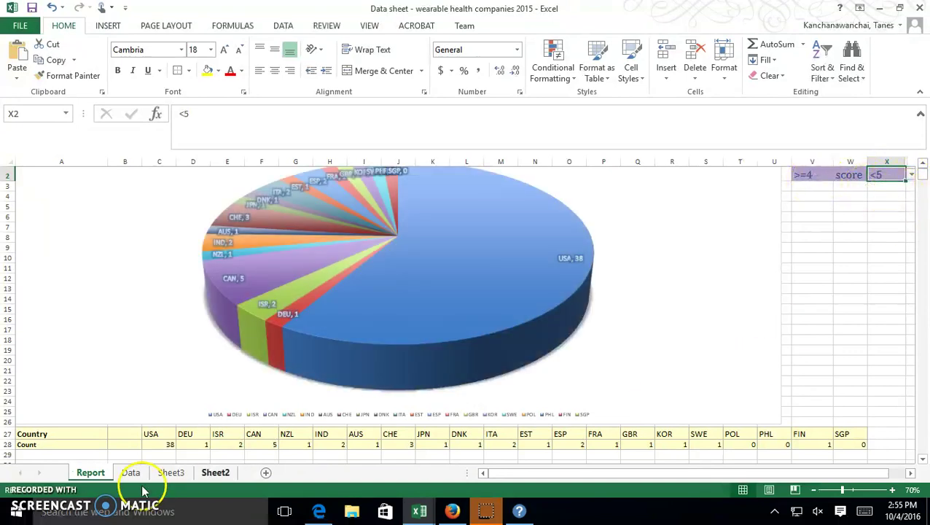
Choose >=1 as the lower score limit in V2 and <3 as the upper limit in X2.
left_click(826, 173)
left_click(839, 174)
left_click(826, 210)
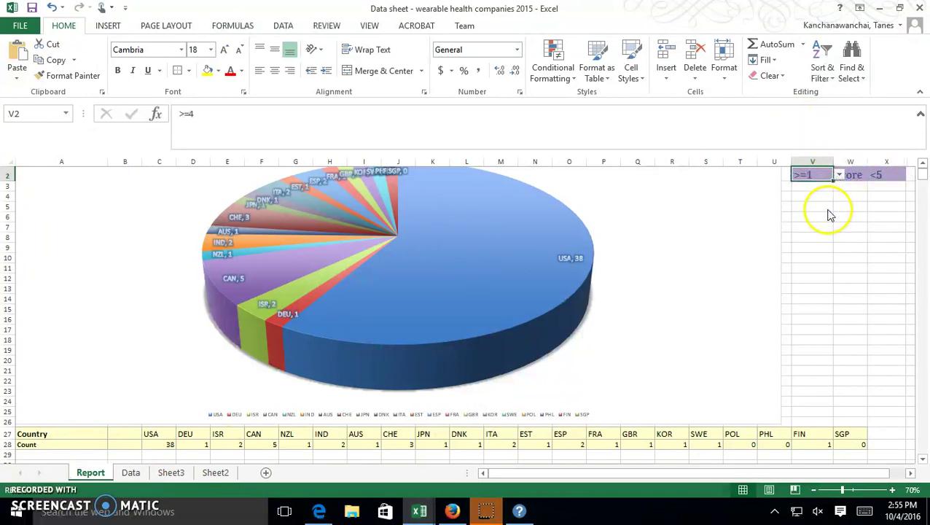
left_click(896, 175)
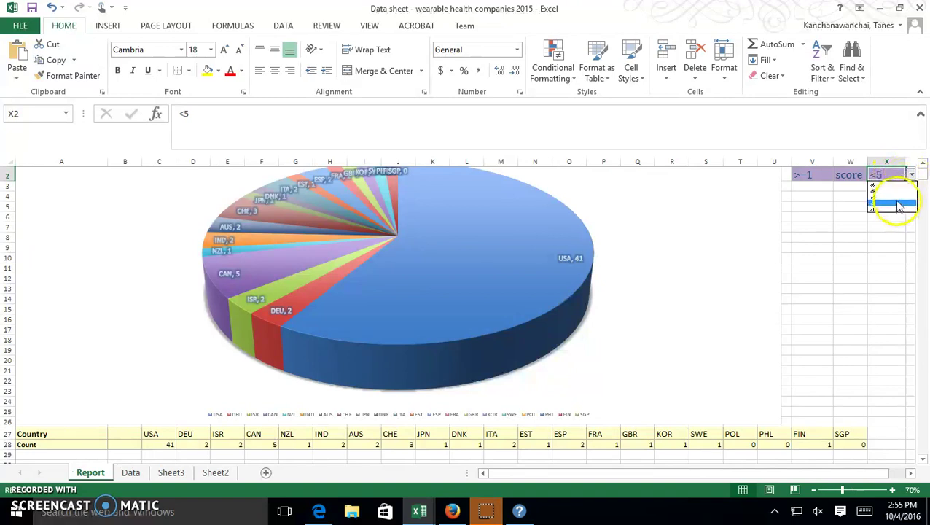
left_click(898, 205)
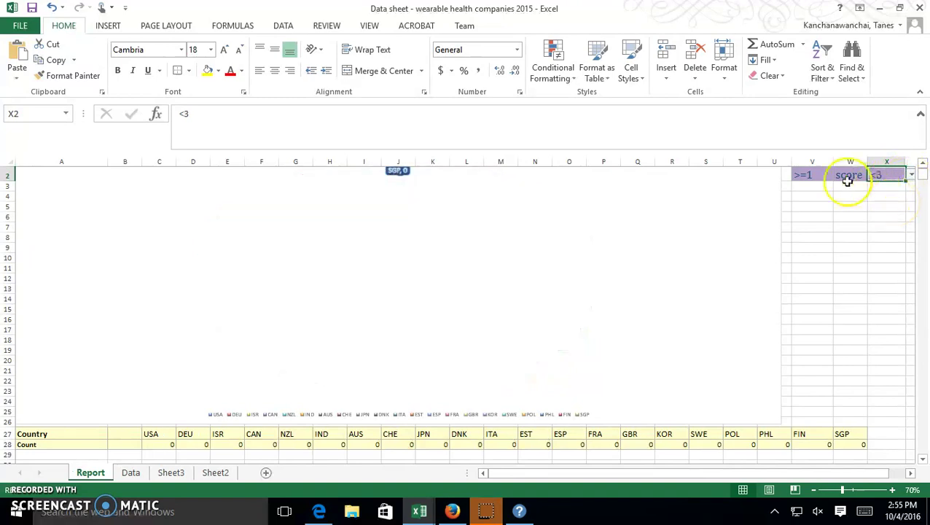